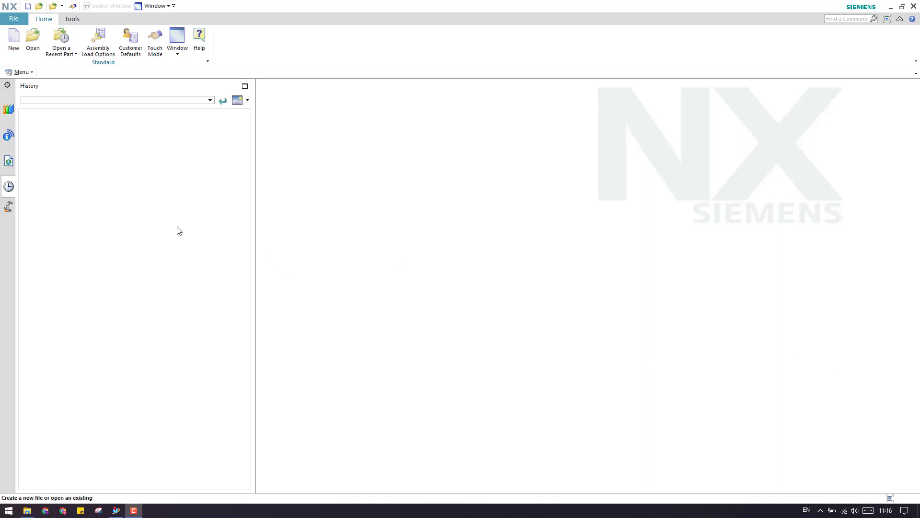
Open drill speeder body.IGS, allowing it to replace the previously converted .prt.
left_click(33, 36)
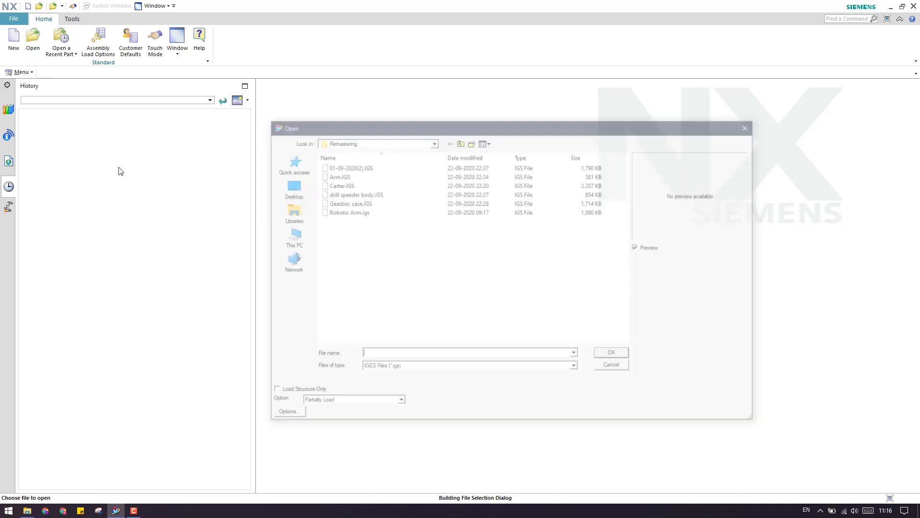
left_click(357, 193)
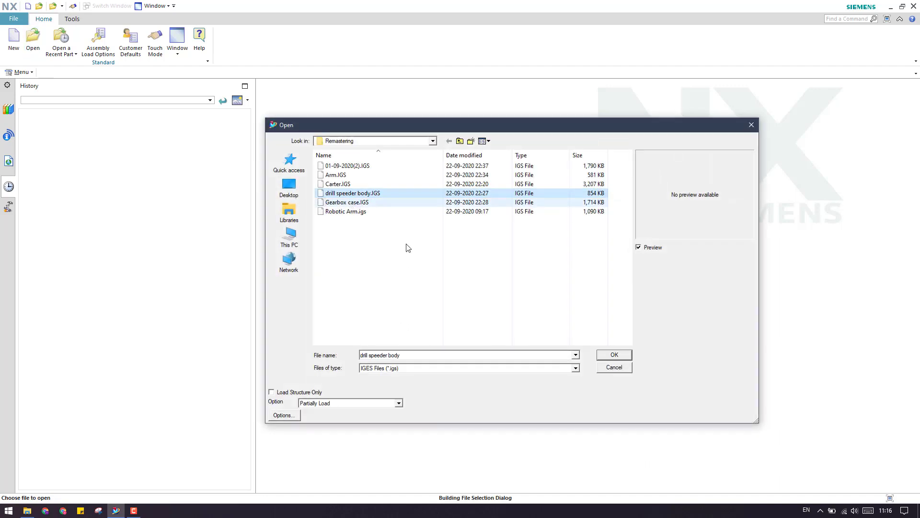
left_click(614, 355)
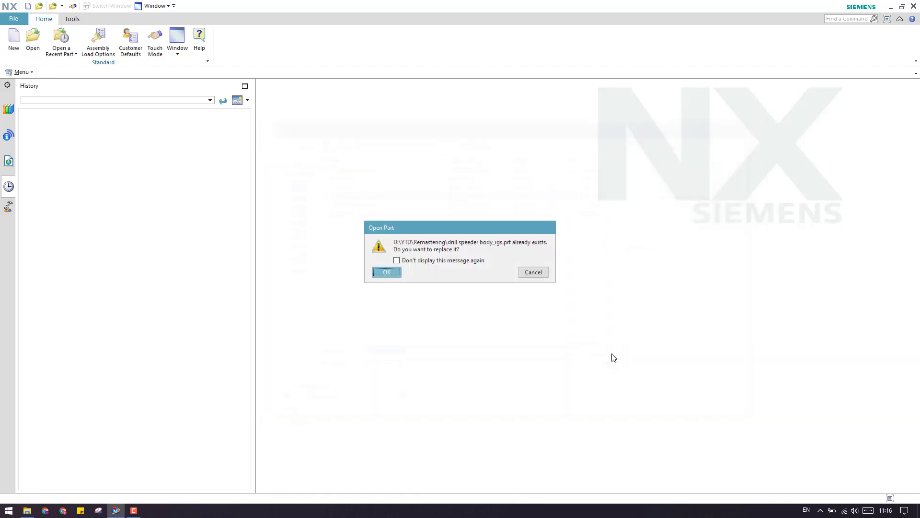
left_click(387, 272)
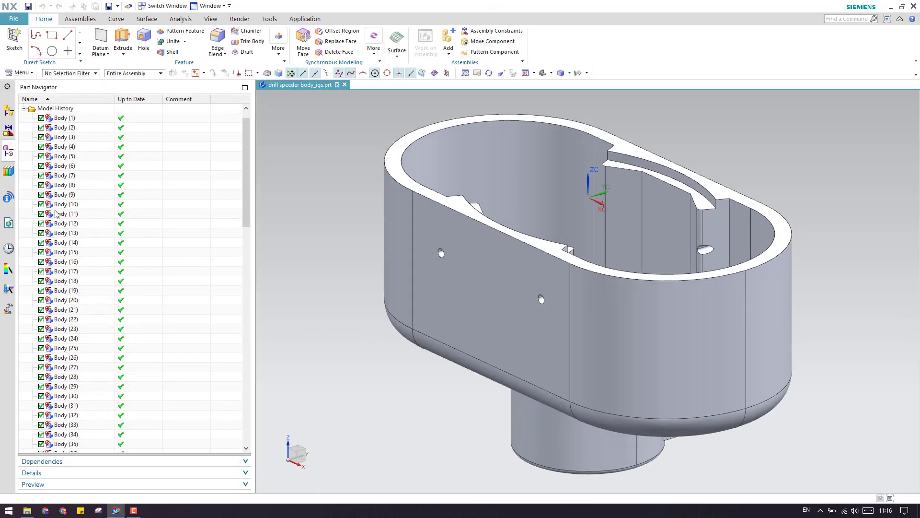
Step through the imported bodies in the Part Navigator, then fit the whole model in view.
left_click(57, 214)
left_click(92, 205)
left_click(90, 166)
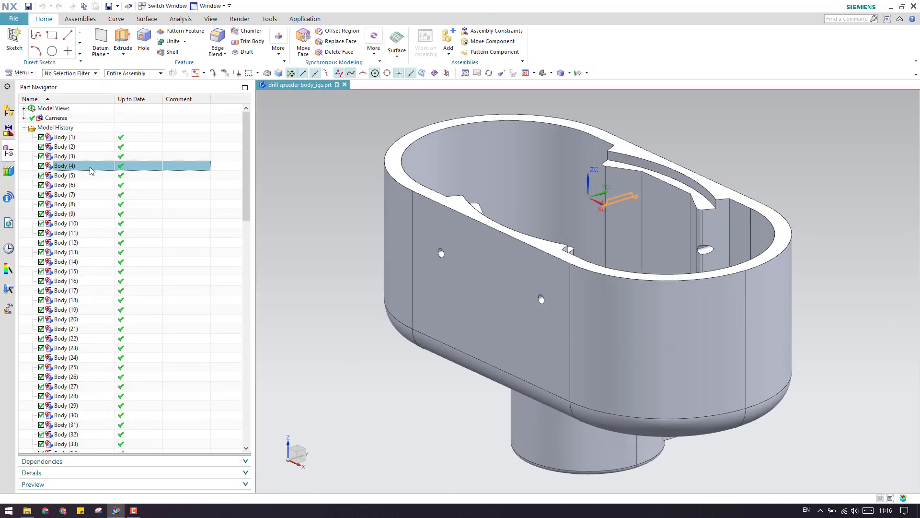
key("Down")
key("Down")
key("Down")
key("Down")
key("Down")
key("Down")
key("Down")
key("Down")
key("Down")
key("Down")
key("Down")
key("Down")
key("Down")
key("Down")
key("Down")
key("Down")
key("Down")
key("Down")
key("Down")
key("Down")
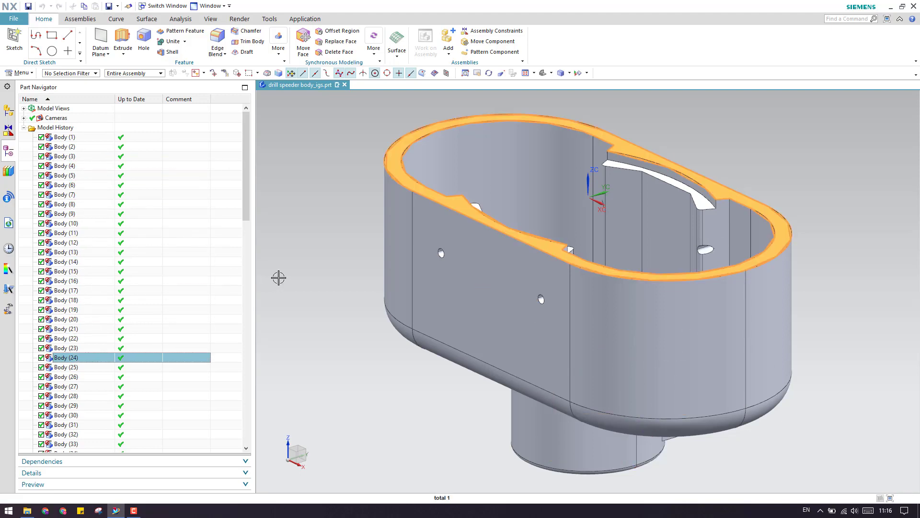
key("Escape")
scroll(355, 278, "down", 3)
key("ctrl+f")
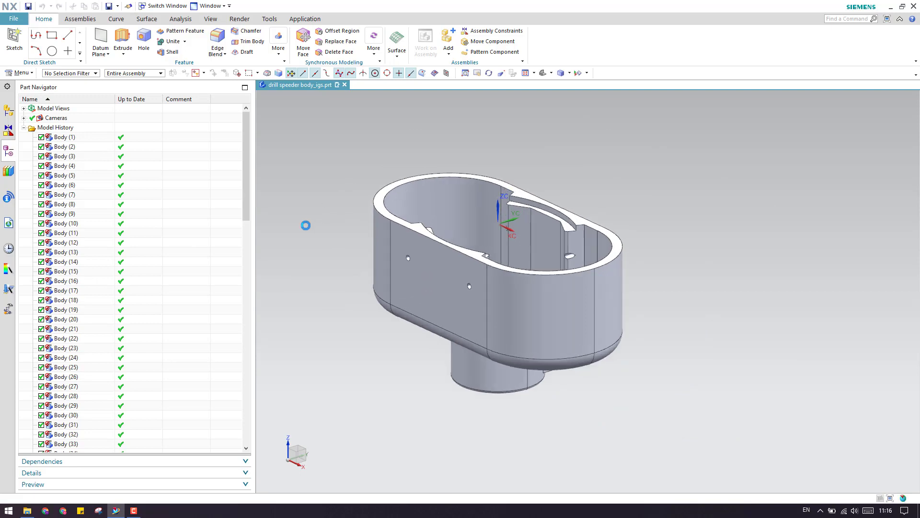
left_click(70, 137)
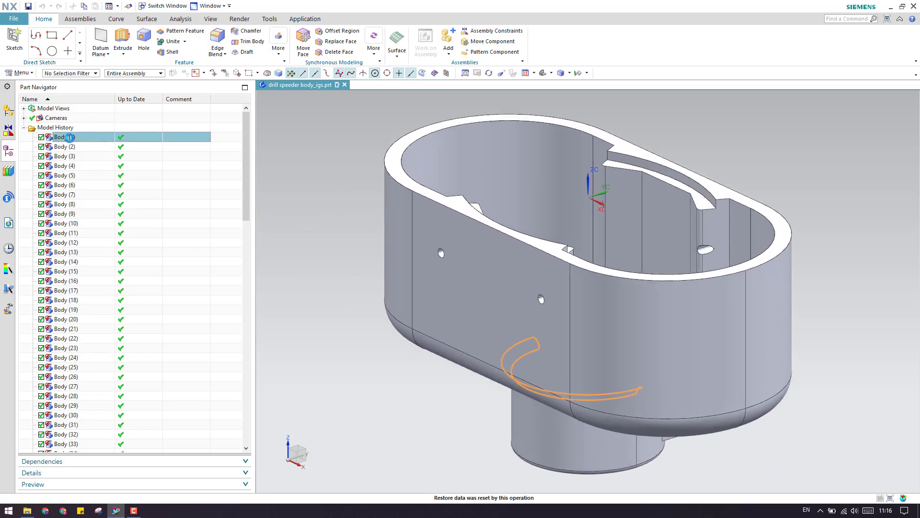
Select Body (1) through Body (107) and group them into a feature group named 'Input'.
left_click_drag(249, 176, 240, 420)
left_click(73, 444, "shift")
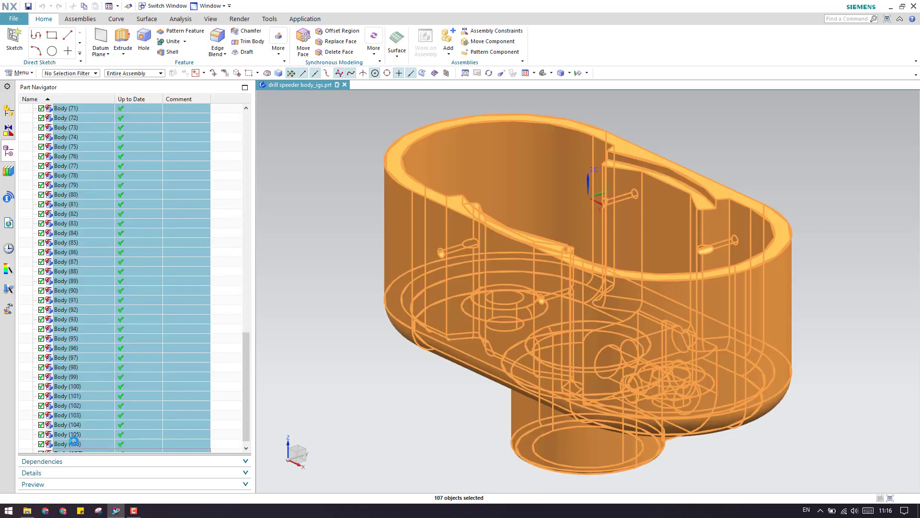
scroll(111, 337, "up", 20)
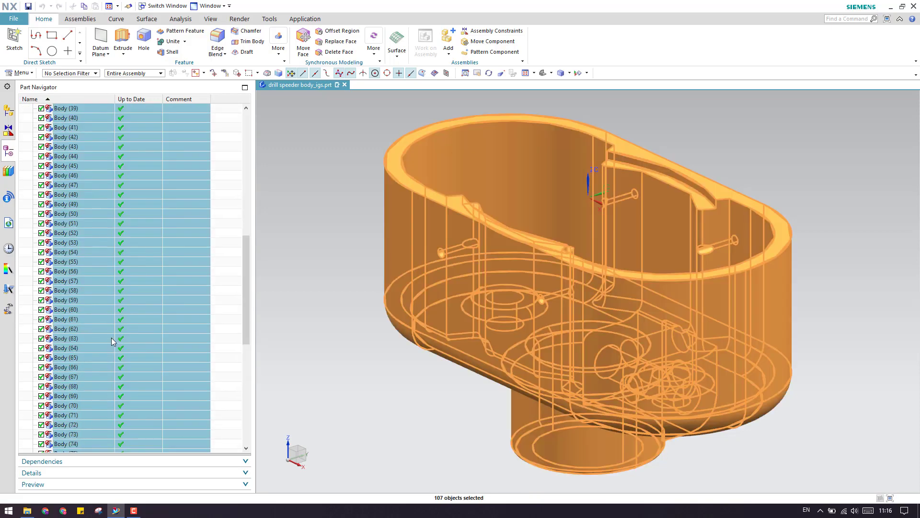
scroll(111, 337, "up", 4)
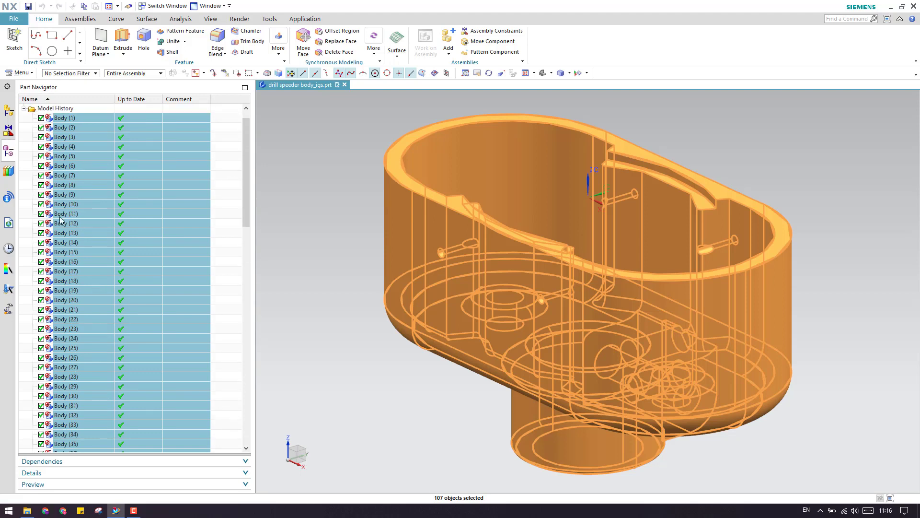
scroll(89, 286, "down", 20)
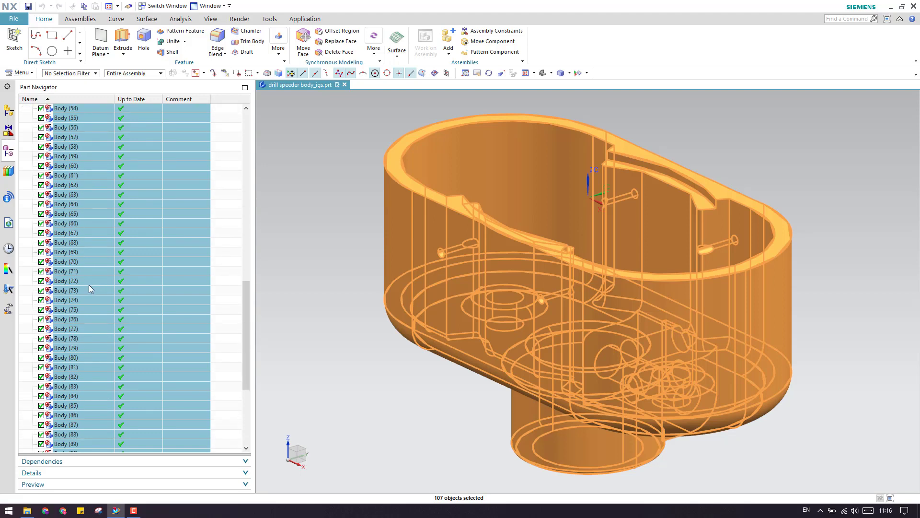
right_click(89, 288)
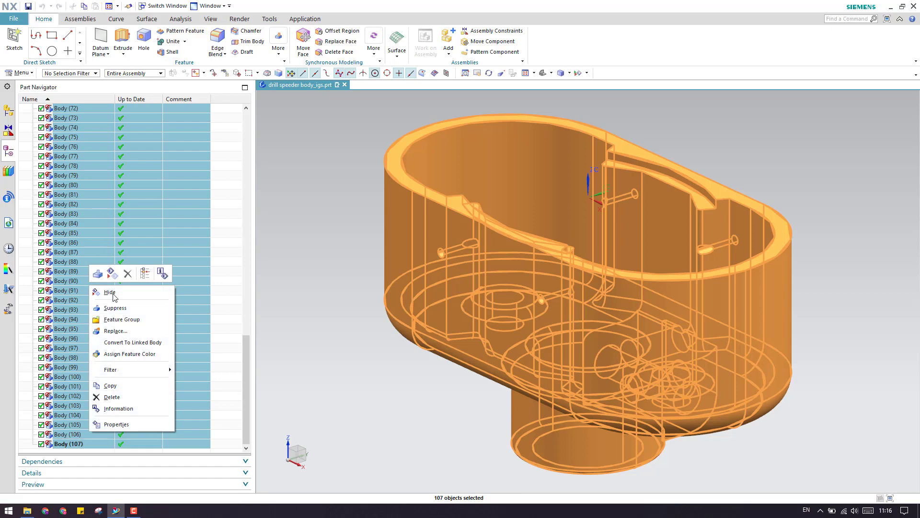
left_click(125, 320)
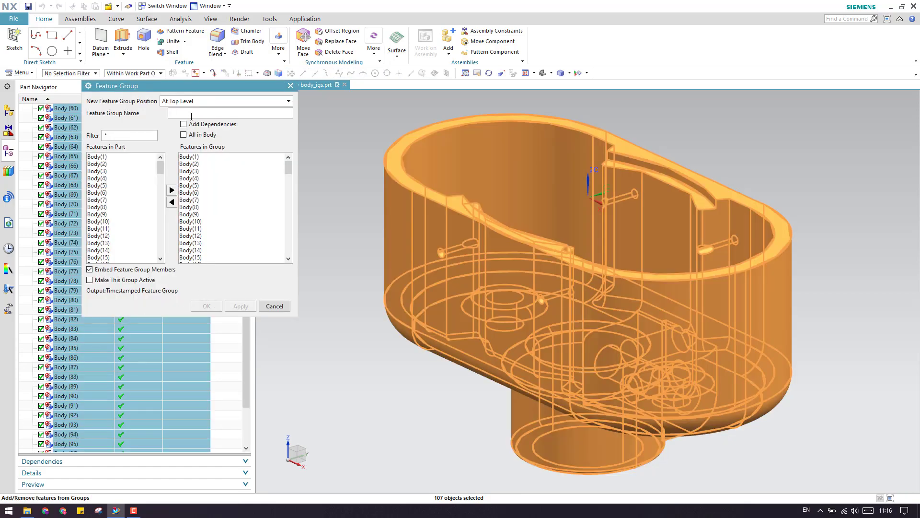
type("In")
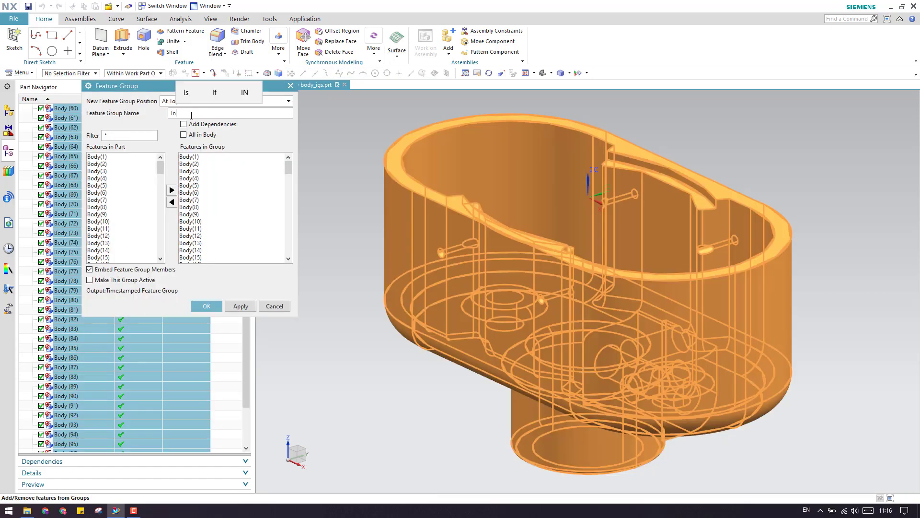
type("put")
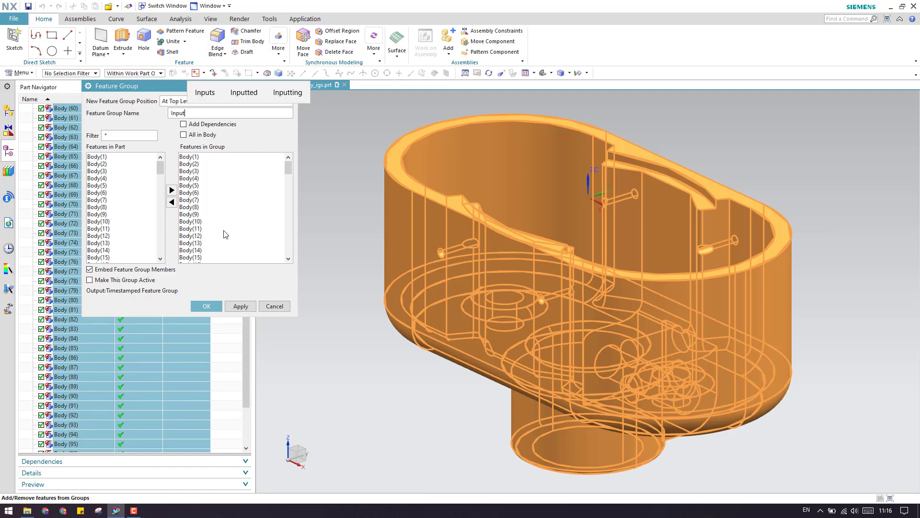
left_click(206, 304)
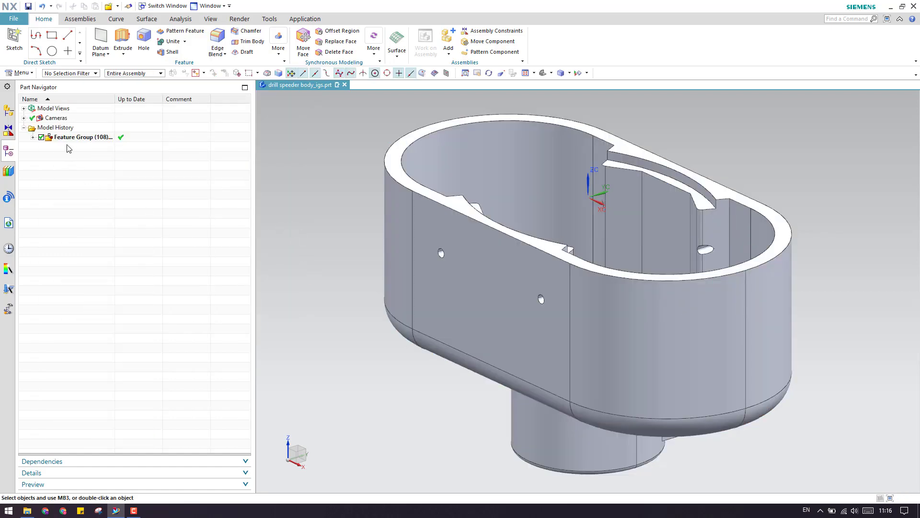
Hide the Input feature group's housing, then show it again.
left_click(76, 139)
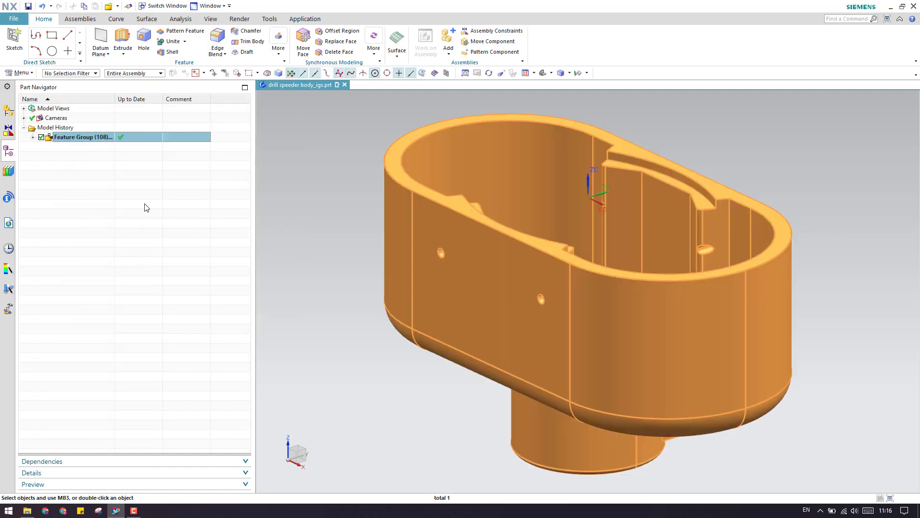
right_click(81, 138)
left_click(101, 144)
right_click(79, 139)
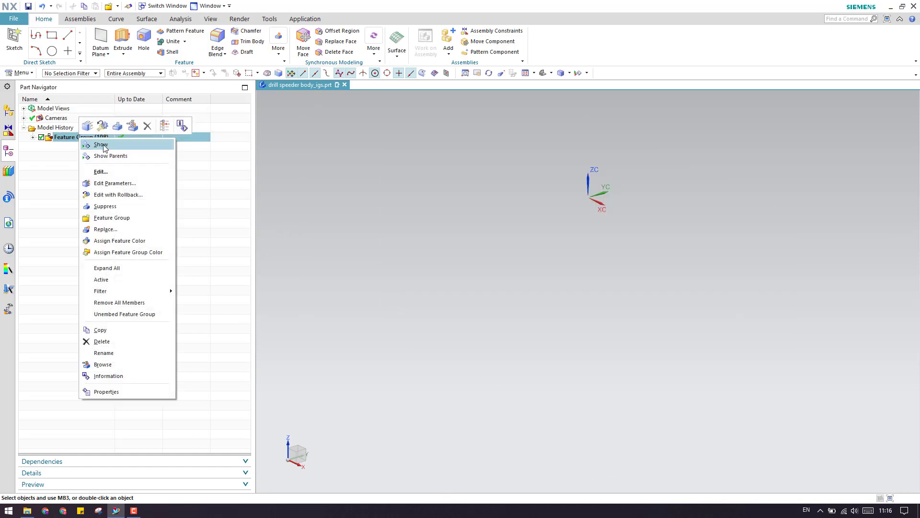
left_click(100, 144)
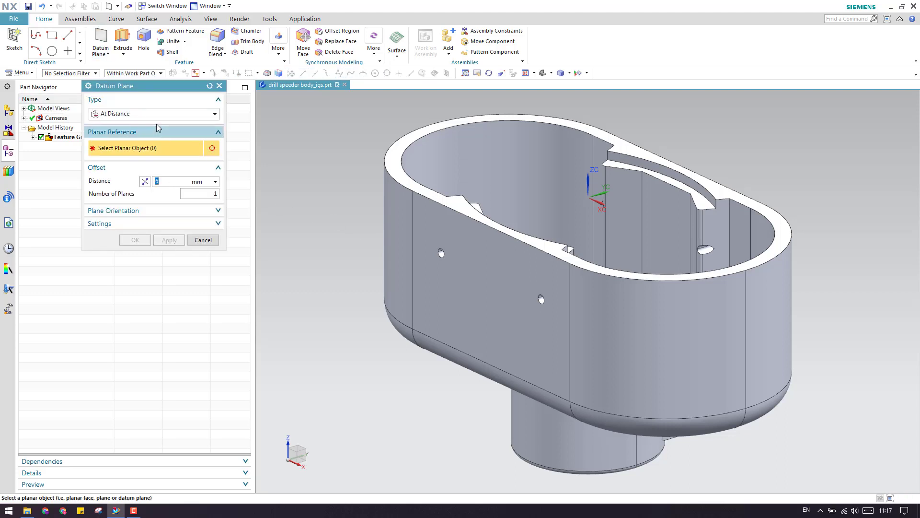
Create fixed datum planes on YC-ZC, XC-ZC and XC-YC at 0 mm offset.
left_click(154, 113)
left_click(153, 220)
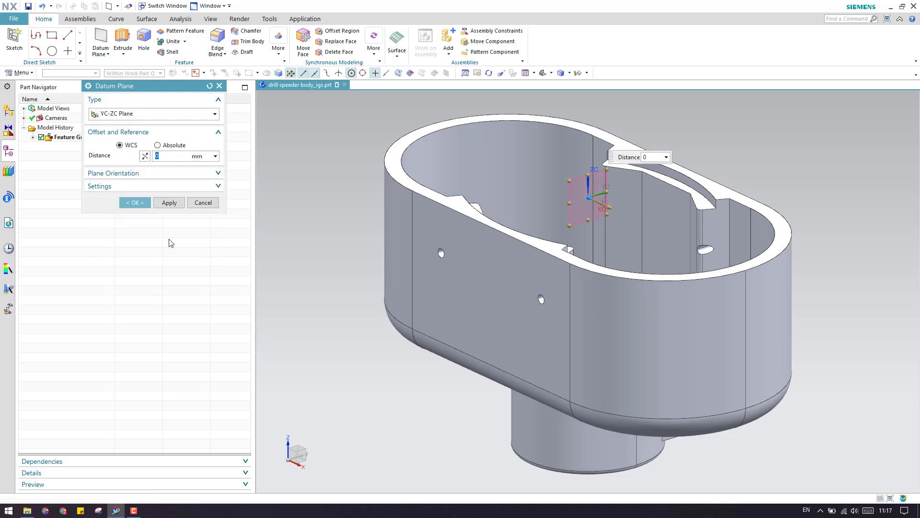
left_click(172, 203)
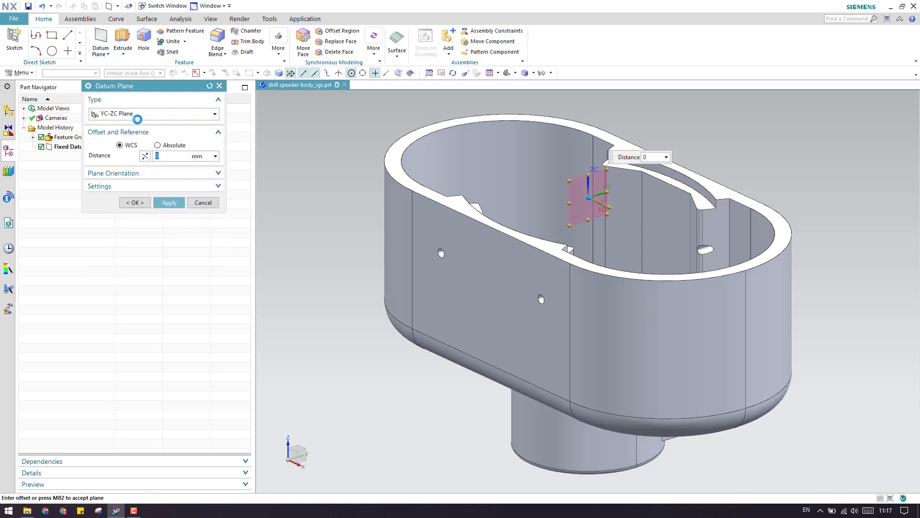
left_click(143, 114)
left_click(116, 230)
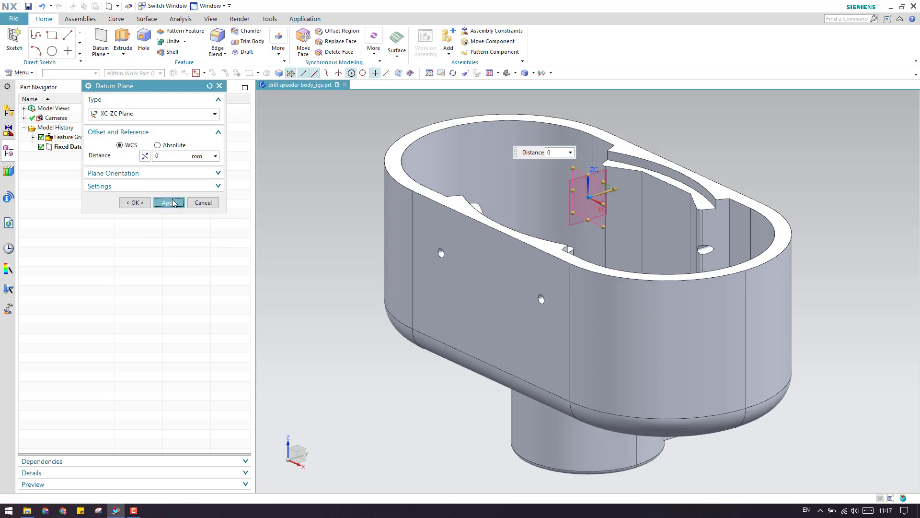
left_click(171, 203)
left_click(163, 115)
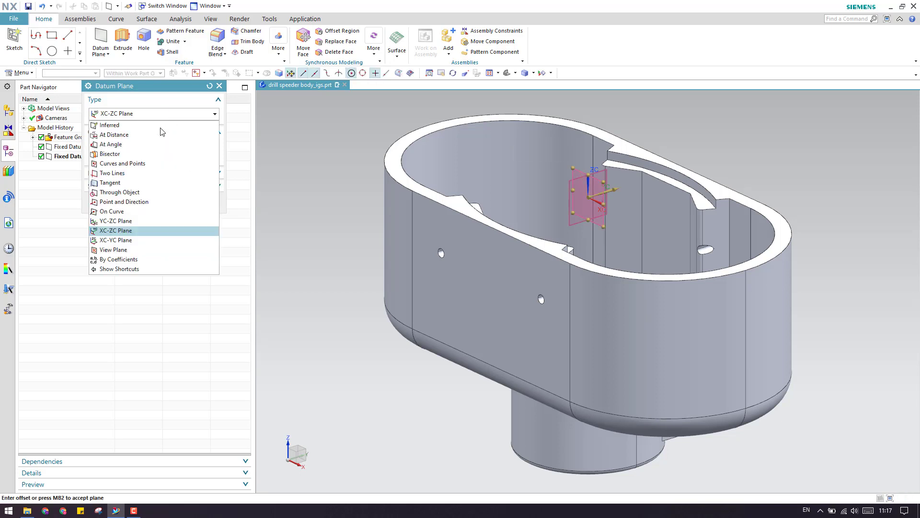
left_click(152, 240)
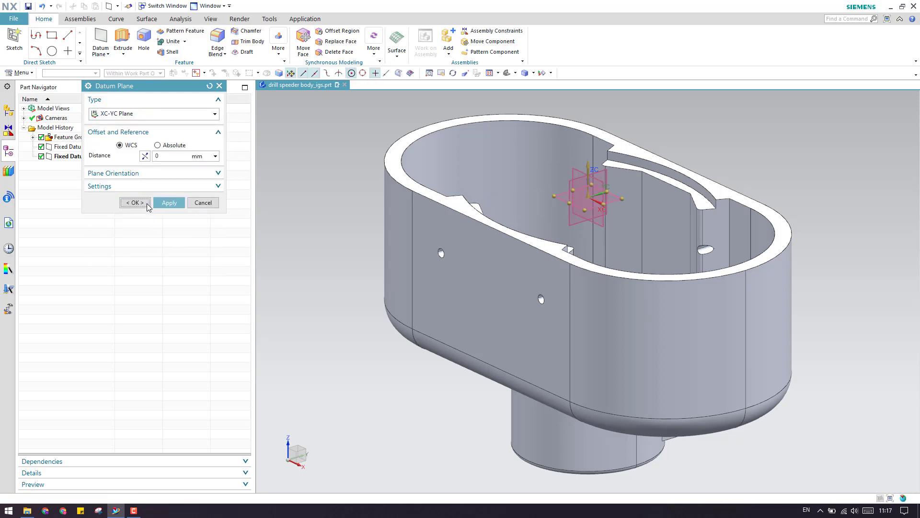
left_click(148, 202)
Orbit the model to inspect the housing's hollow underside.
scroll(328, 208, "down", 2)
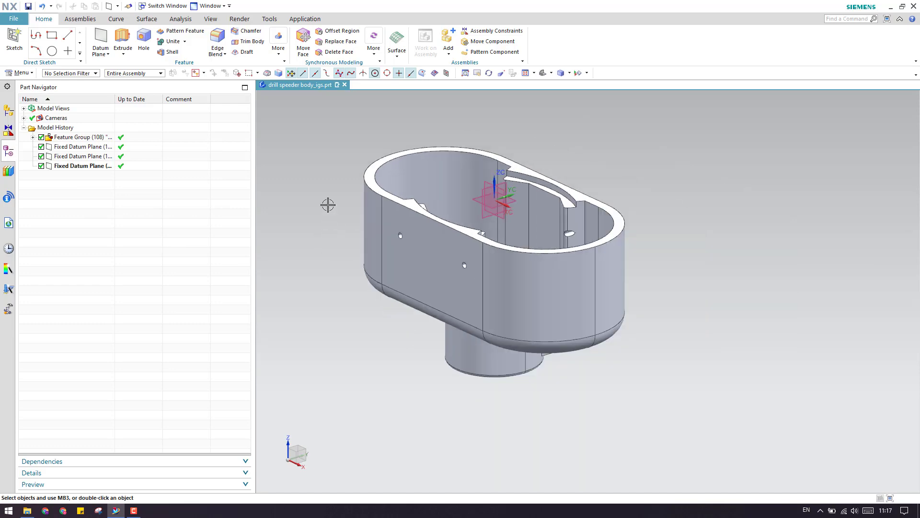
scroll(328, 206, "up", 2)
middle_click_drag(410, 271, 376, 123)
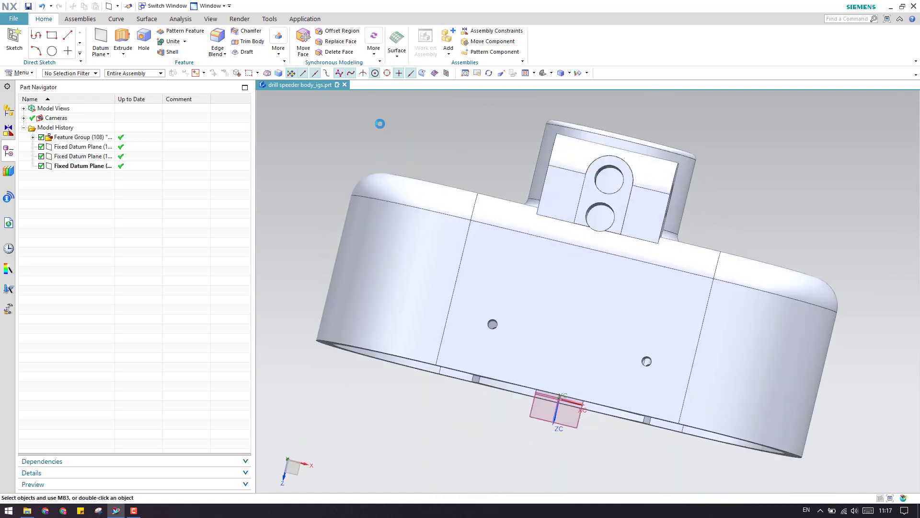
scroll(399, 196, "down", 1)
scroll(399, 197, "up", 2)
mouse_move(398, 208)
middle_mouse_down()
mouse_move(391, 147)
mouse_move(387, 177)
middle_mouse_up()
scroll(387, 177, "down", 2)
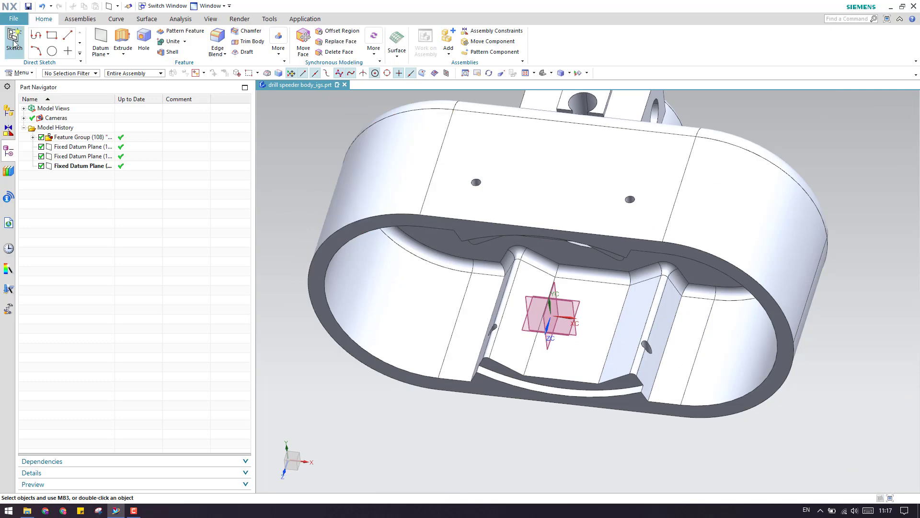
Create a new sketch on the XC-YC datum plane.
left_click(14, 43)
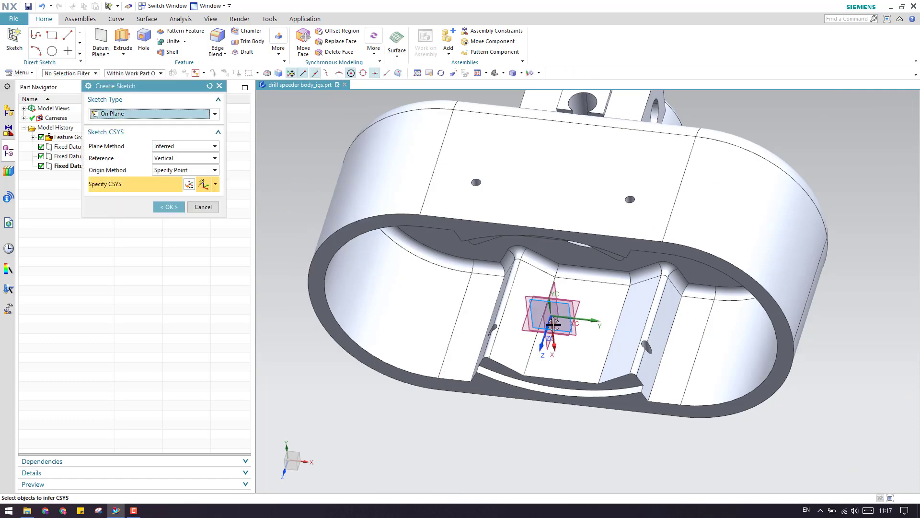
middle_click_drag(551, 322, 499, 285)
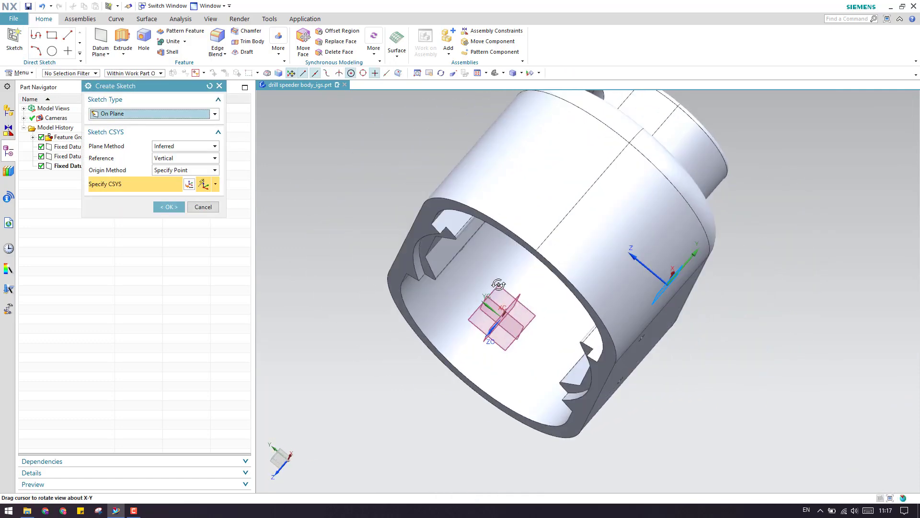
left_click(501, 311)
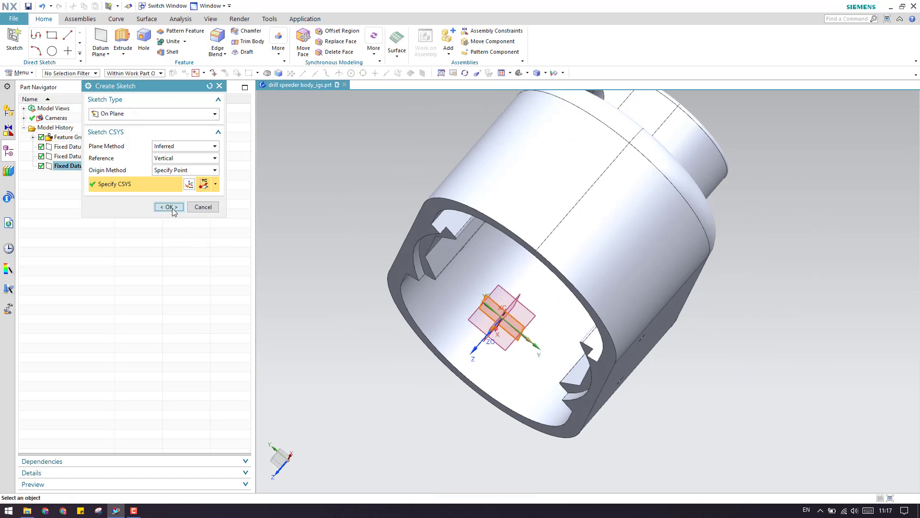
left_click(169, 207)
Start Project Curve from the More Curve sketch gallery.
scroll(312, 203, "up", 4)
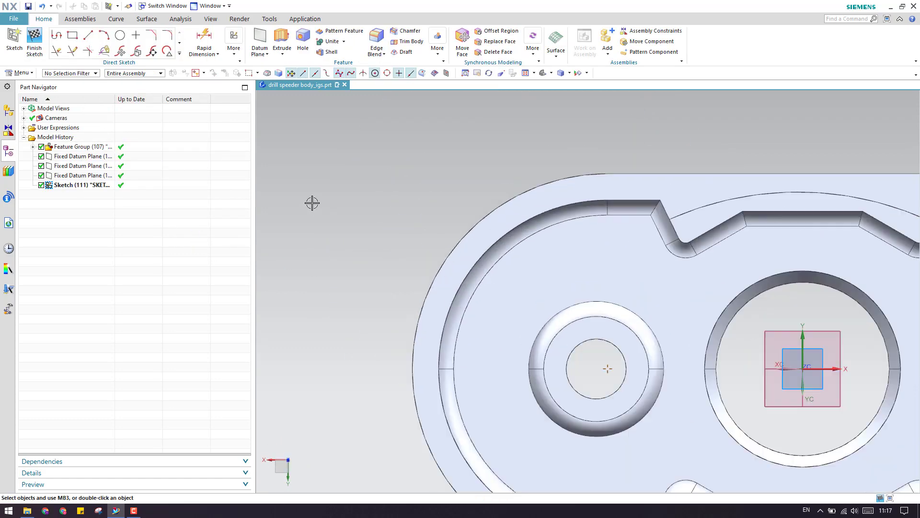
left_click(180, 53)
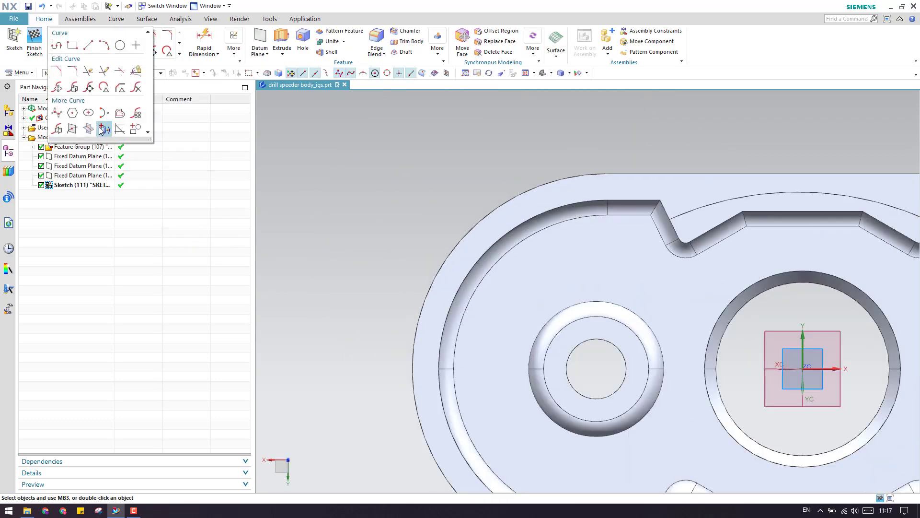
left_click(101, 130)
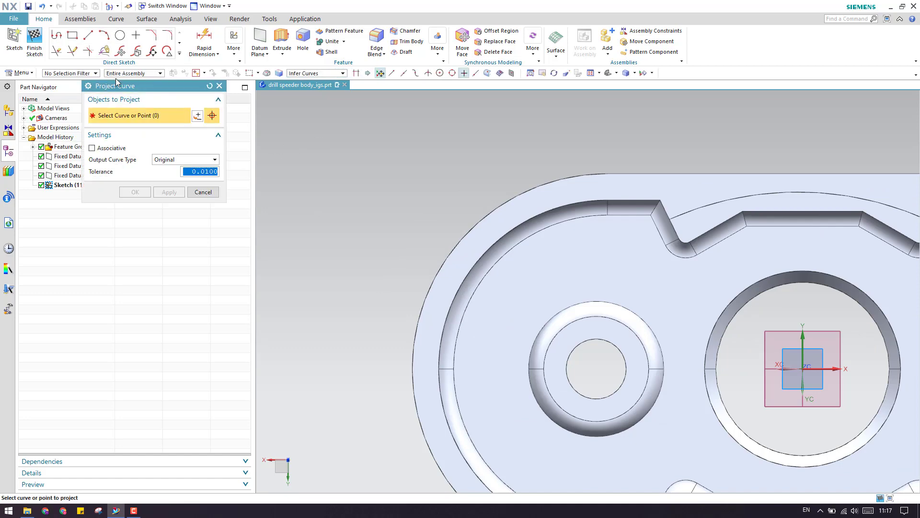
Project eight housing edges, the outer arcs and straight edges, into the sketch.
scroll(350, 191, "down", 3)
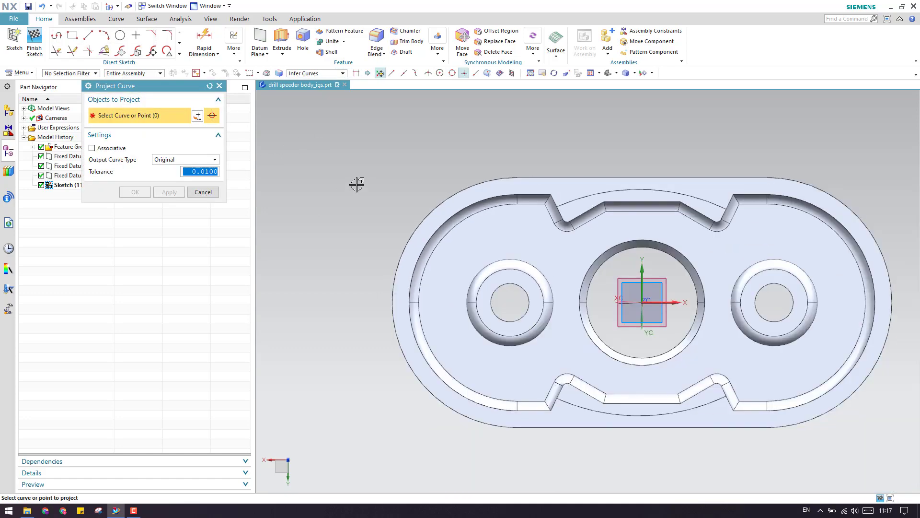
left_click(422, 215)
left_click(569, 177)
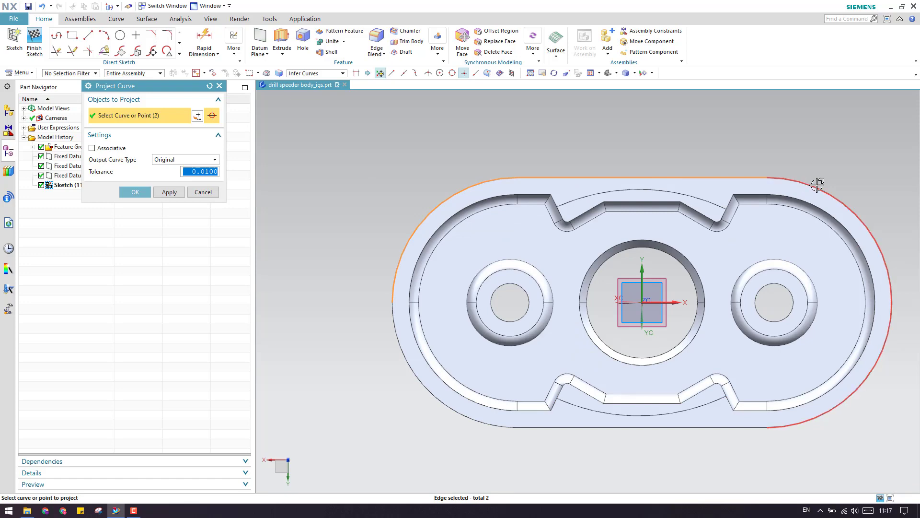
left_click(818, 188)
left_click(717, 427)
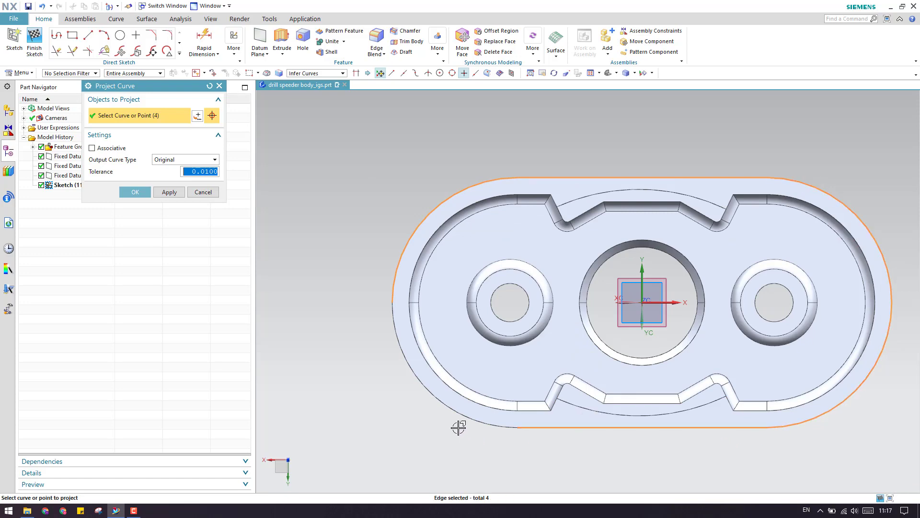
left_click(458, 417)
scroll(335, 217, "down", 1)
scroll(364, 206, "up", 4)
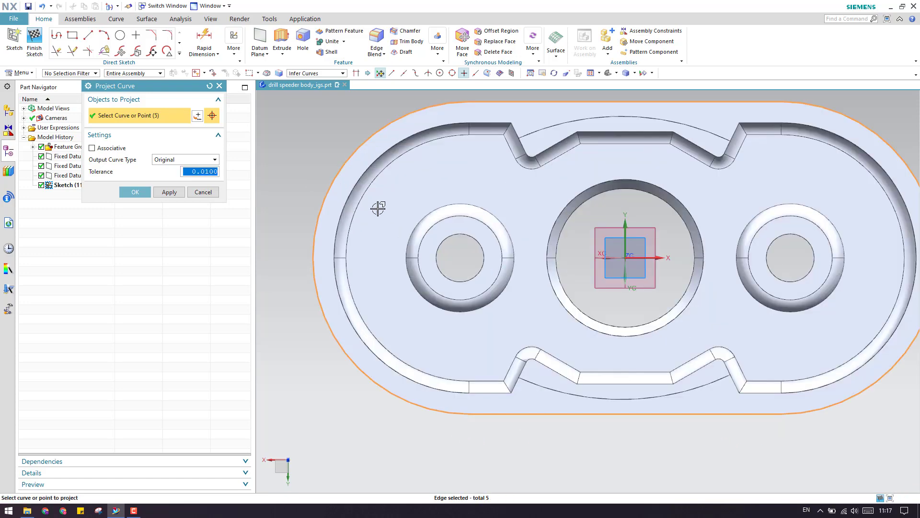
left_click(335, 176)
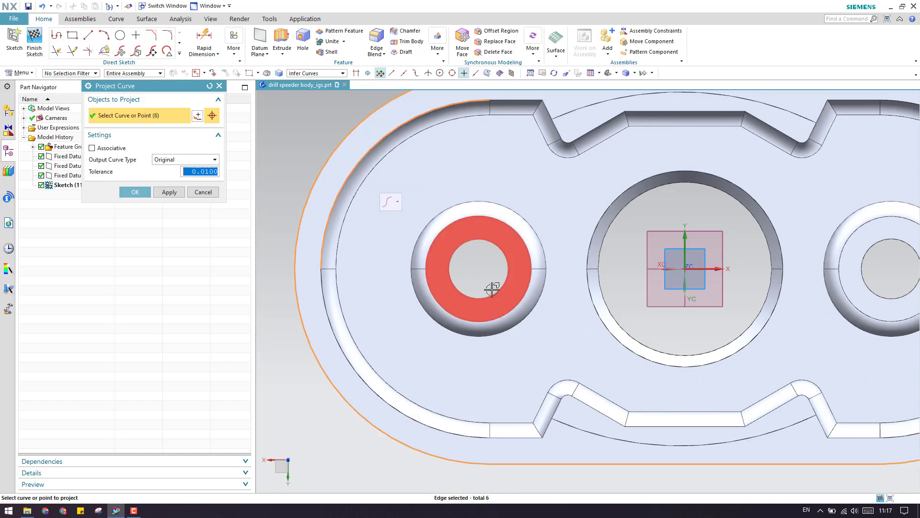
left_click(521, 437)
scroll(422, 364, "down", 1)
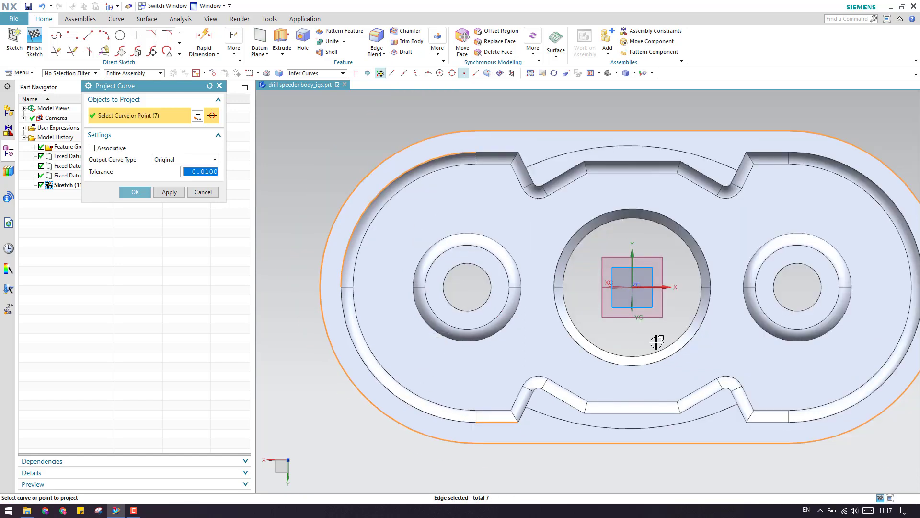
left_click(834, 160)
scroll(729, 261, "down", 1)
scroll(746, 288, "up", 3)
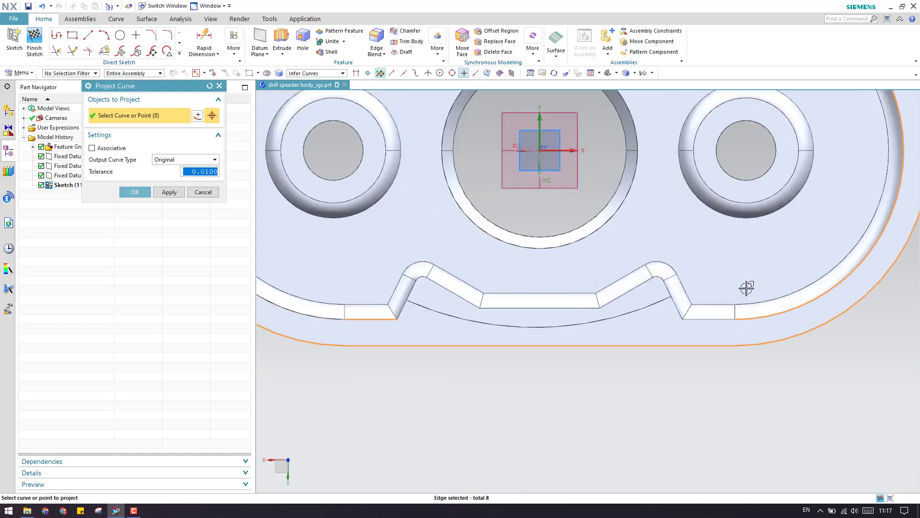
scroll(641, 324, "down", 2)
left_click(134, 192)
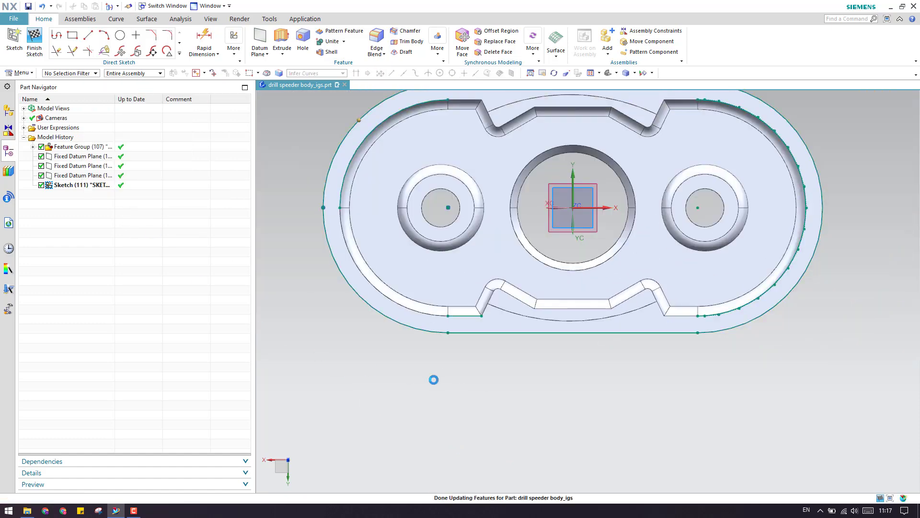
Hide Feature Group (107) to leave only the projected curves, and inspect the inner right spline.
right_click(66, 146)
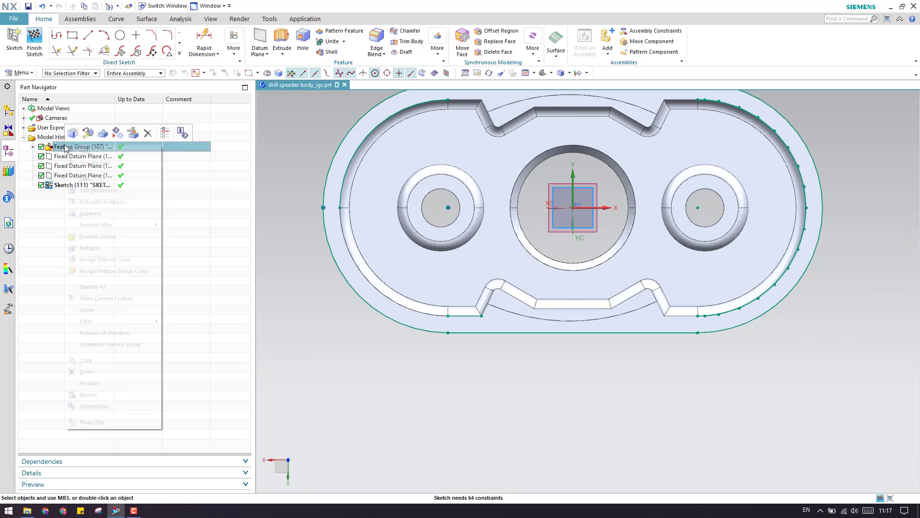
left_click(75, 152)
scroll(458, 344, "down", 3)
scroll(505, 281, "up", 3)
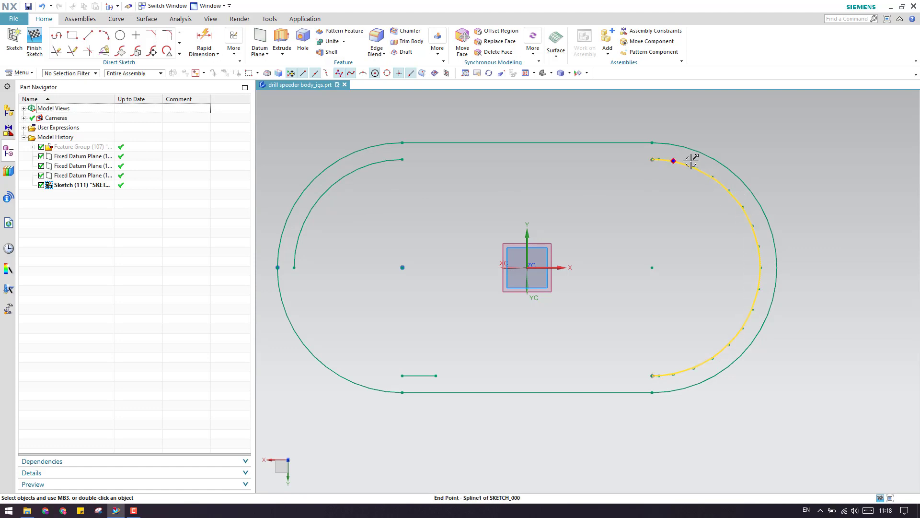
left_click(757, 235)
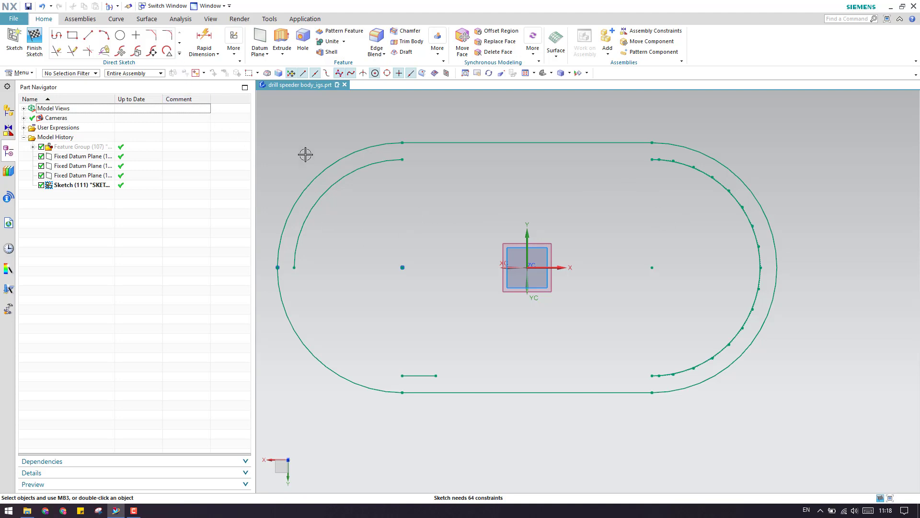
scroll(323, 263, "up", 5)
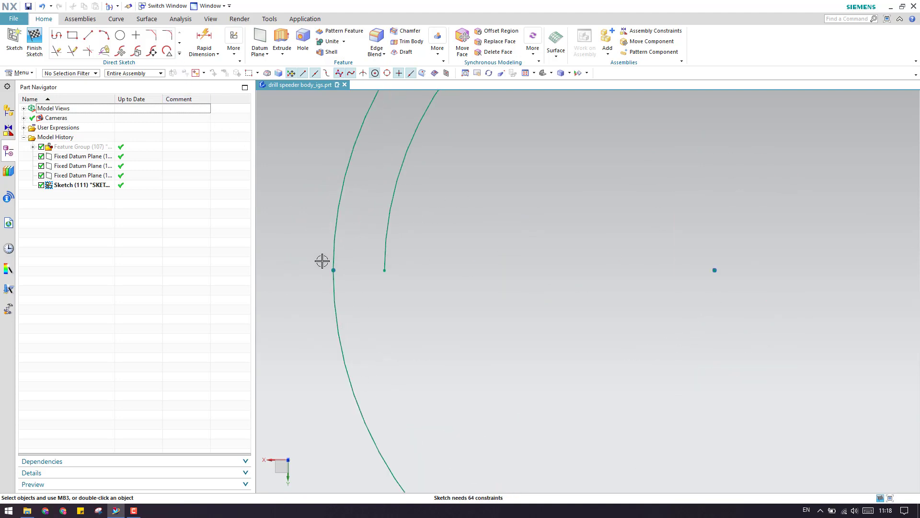
scroll(337, 263, "down", 5)
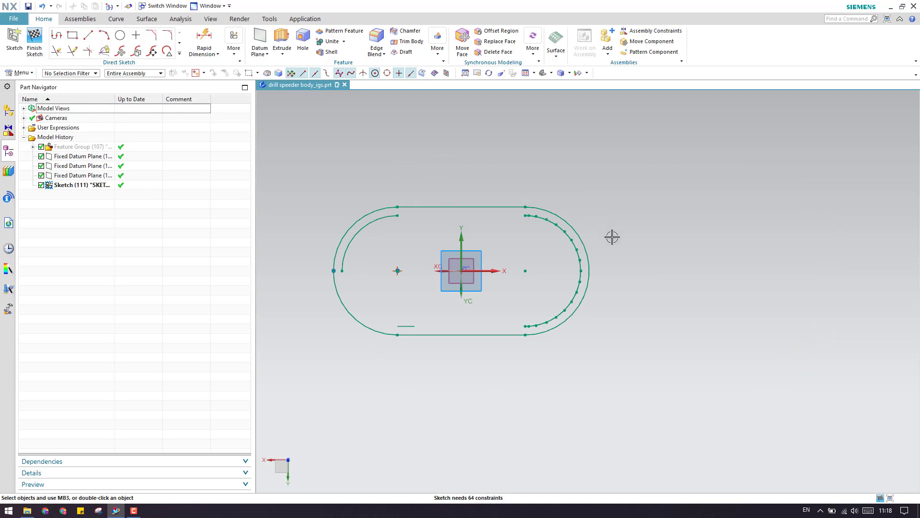
scroll(421, 325, "up", 4)
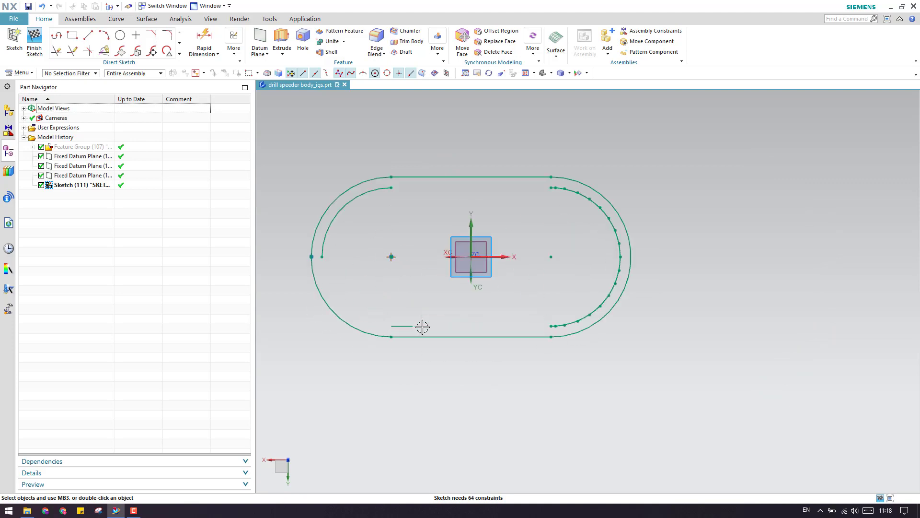
scroll(497, 329, "down", 2)
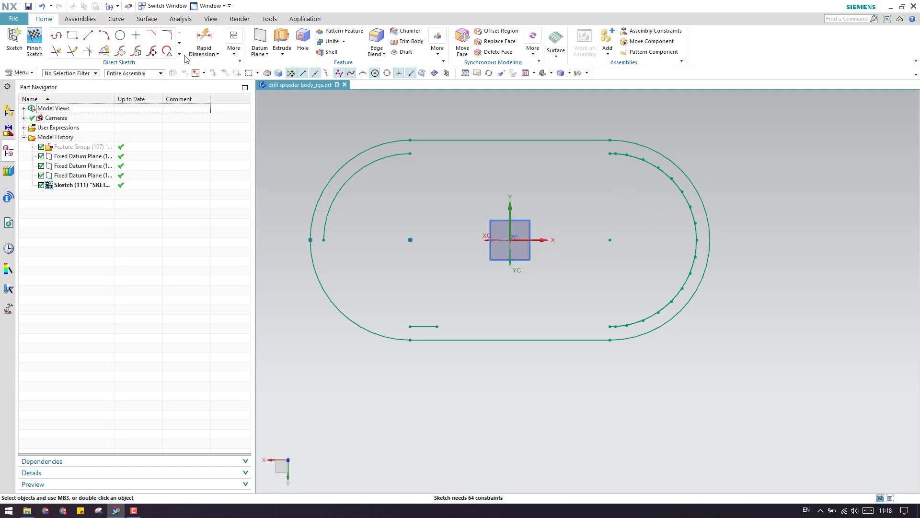
Draw a centre-and-endpoints arc at the right end, spanning the inner spline's top and bottom endpoints.
left_click(104, 36)
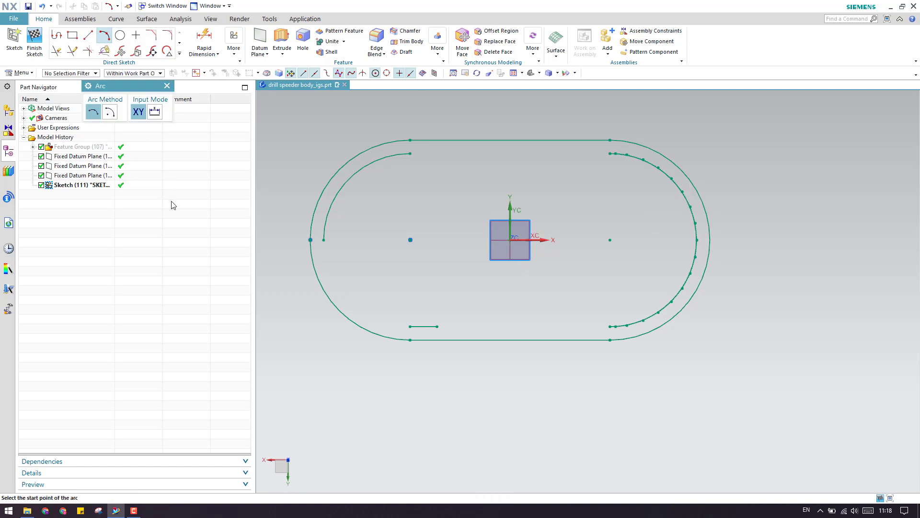
left_click(117, 115)
left_click(610, 240)
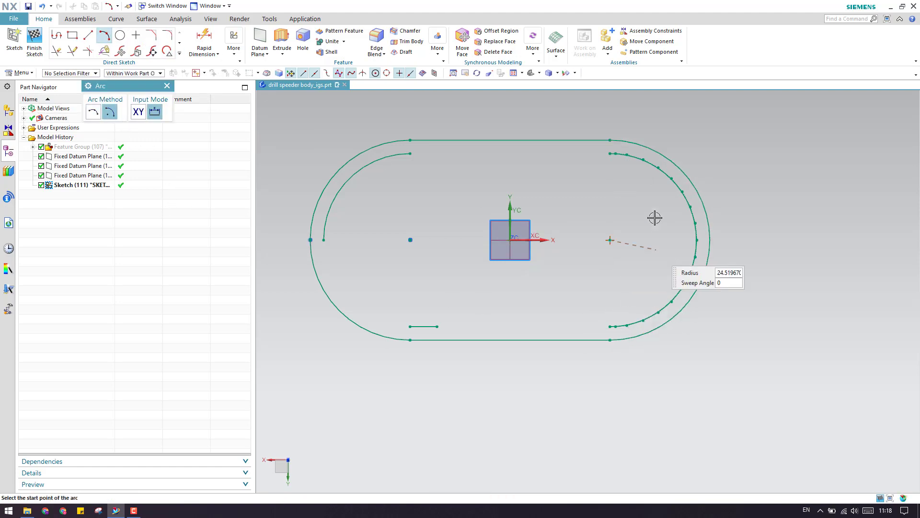
scroll(617, 174, "down", 3)
scroll(614, 172, "up", 9)
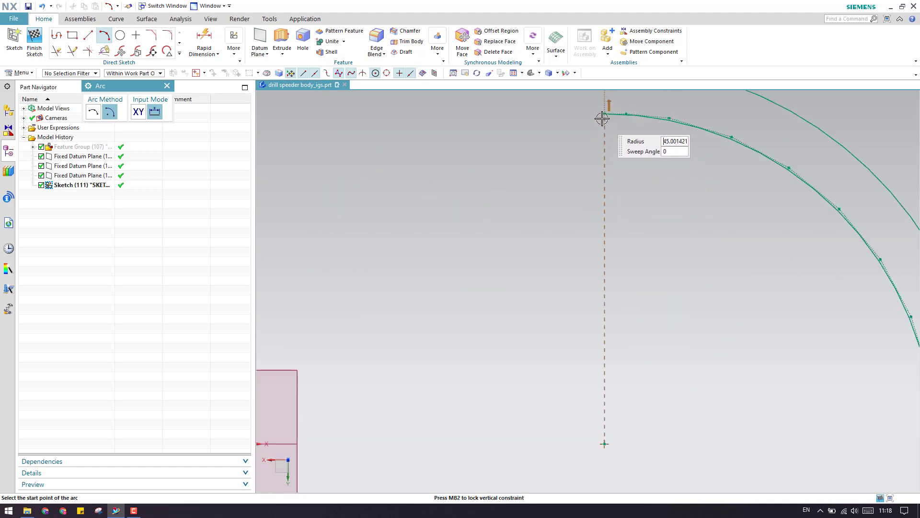
left_click(602, 118)
scroll(602, 122, "down", 4)
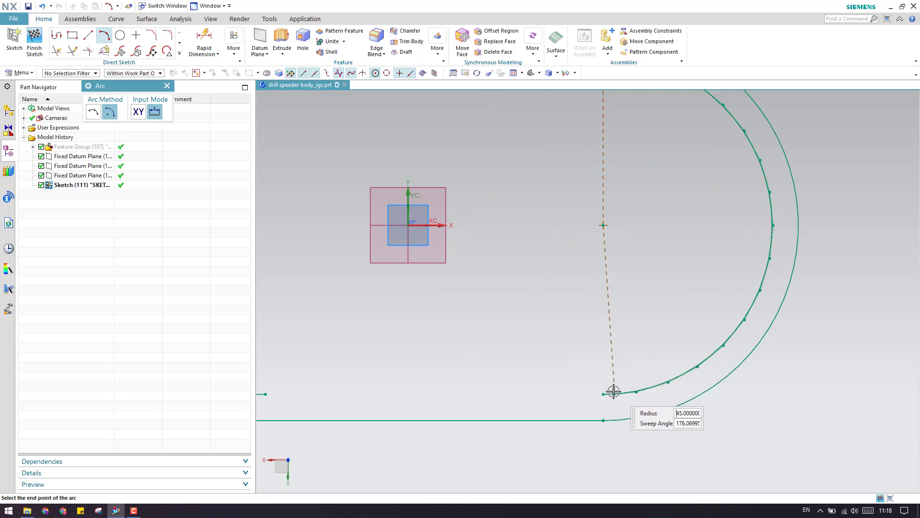
left_click(603, 393)
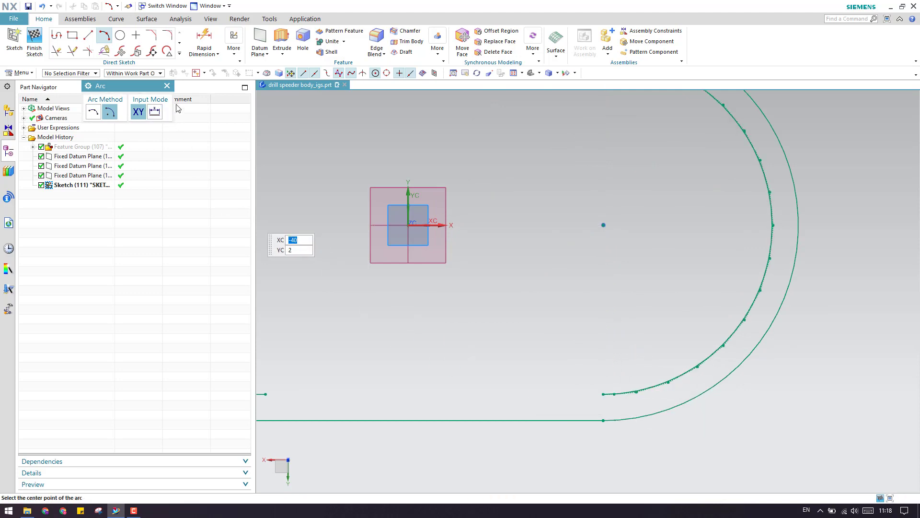
left_click(167, 85)
scroll(633, 380, "down", 4)
scroll(690, 288, "up", 2)
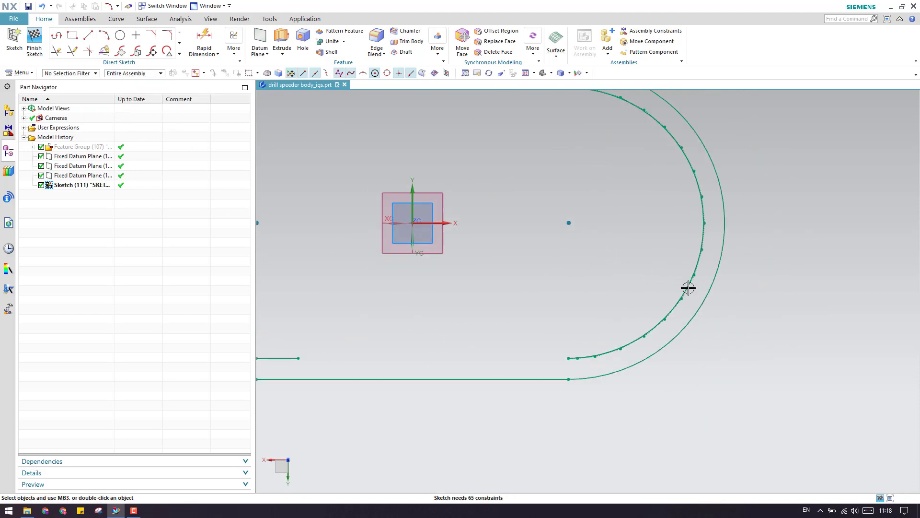
Pick the old Spline1 from the overlapping curves and delete it.
right_click(688, 288)
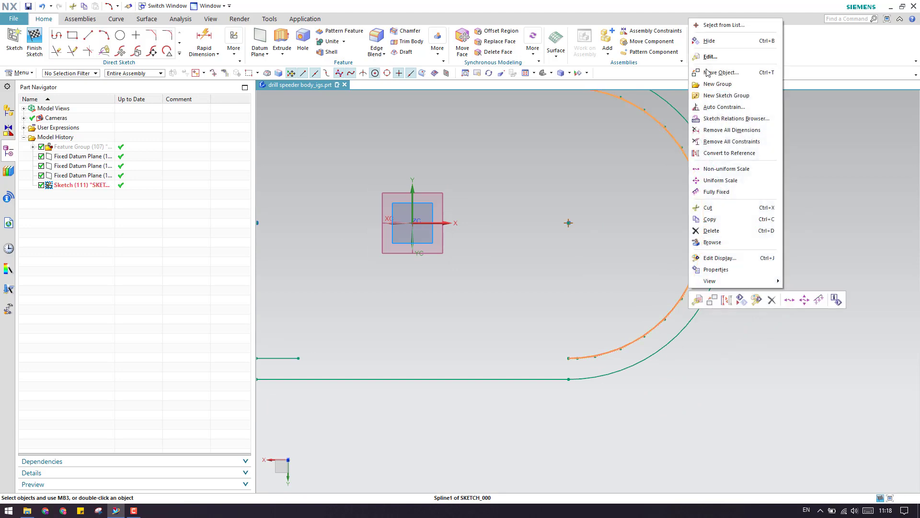
left_click(707, 25)
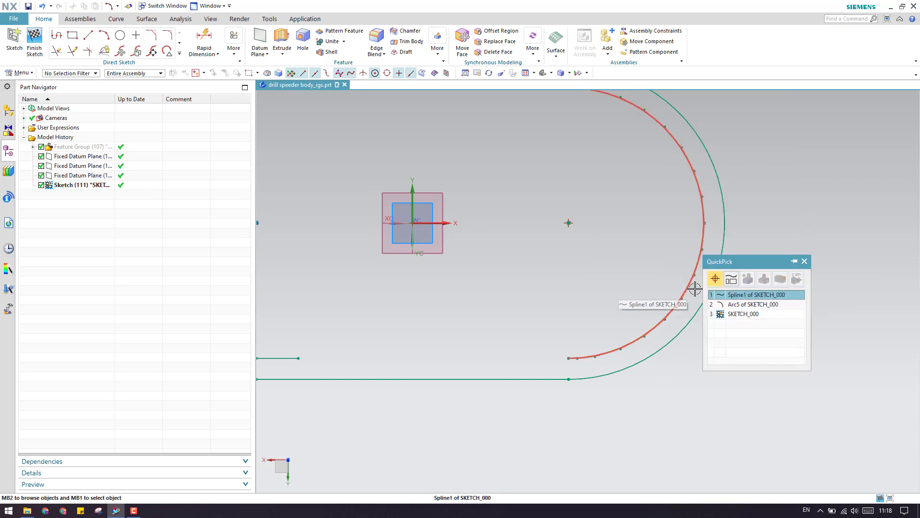
left_click(730, 296)
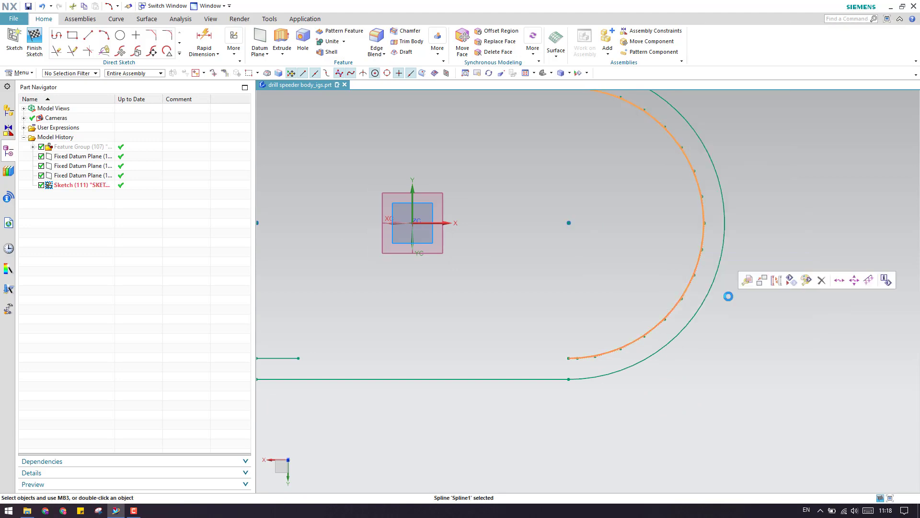
middle_click_drag(727, 294, 688, 318)
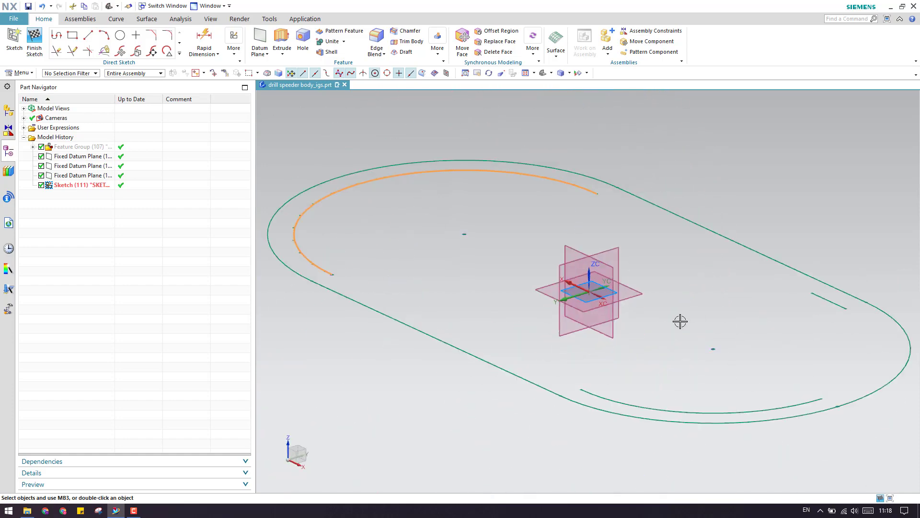
key("Delete")
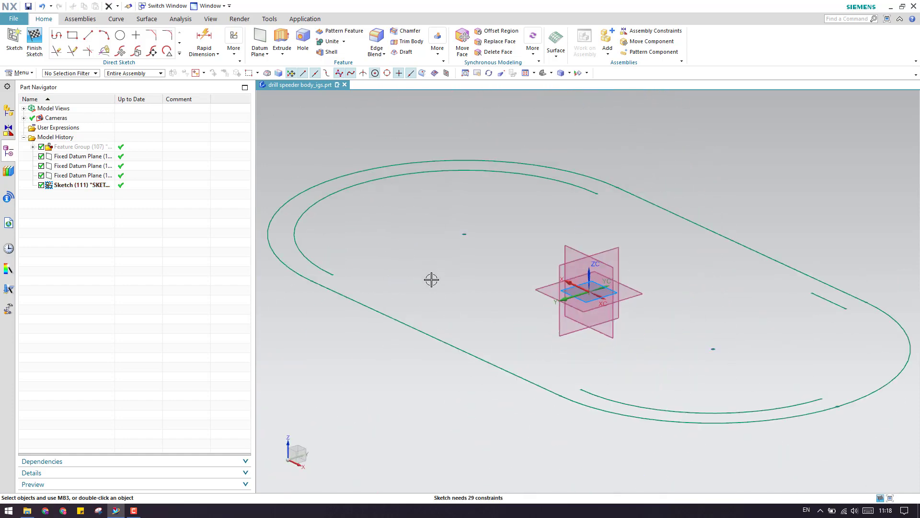
View the sketch face-on and draw a line from the upper-left endpoint to the arc's endpoint.
key("shift+F8")
scroll(563, 313, "down", 2)
scroll(603, 314, "up", 1)
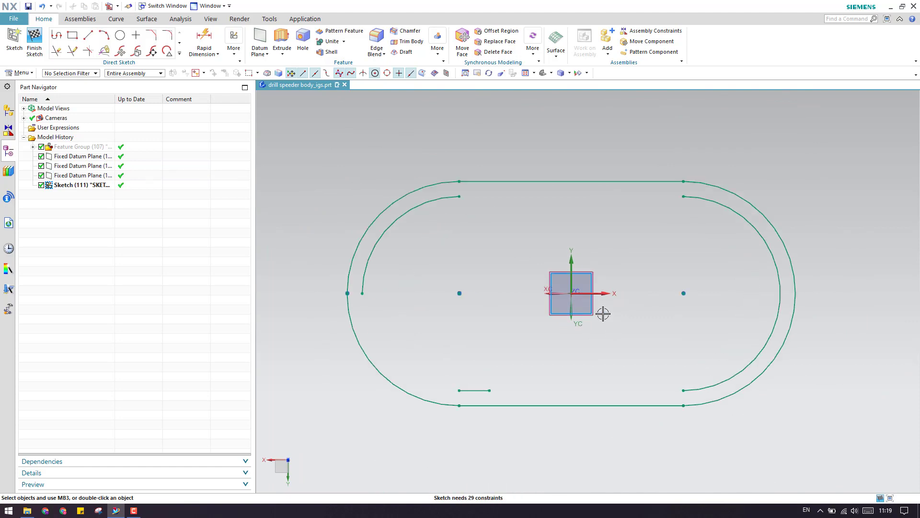
scroll(603, 314, "up", 2)
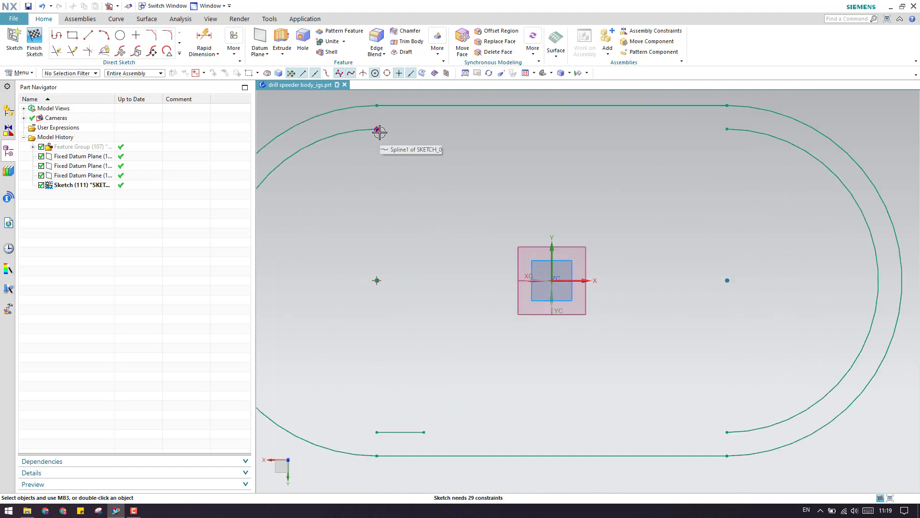
left_click(88, 37)
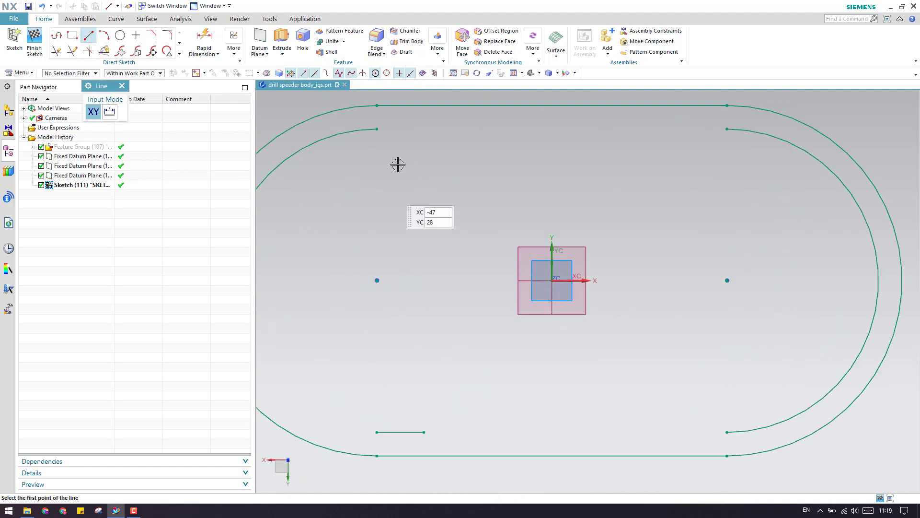
left_click(377, 128)
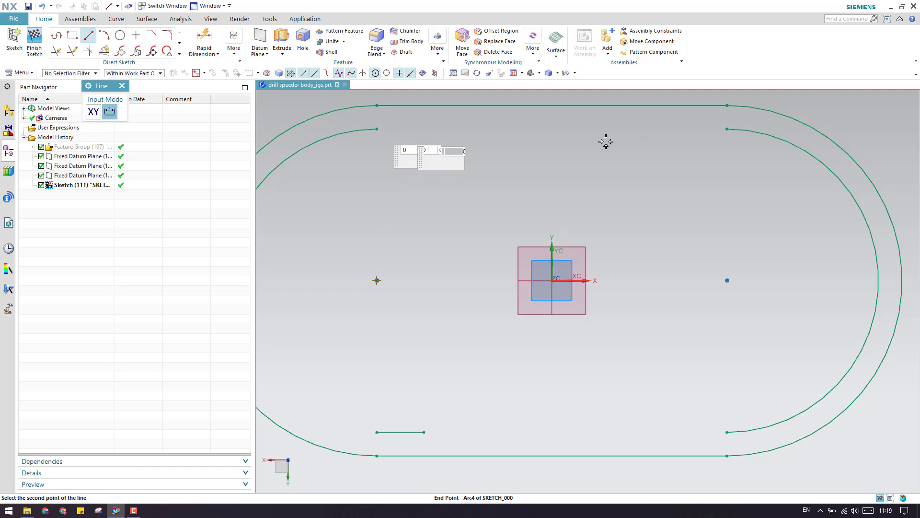
left_click(727, 129)
scroll(489, 224, "down", 2)
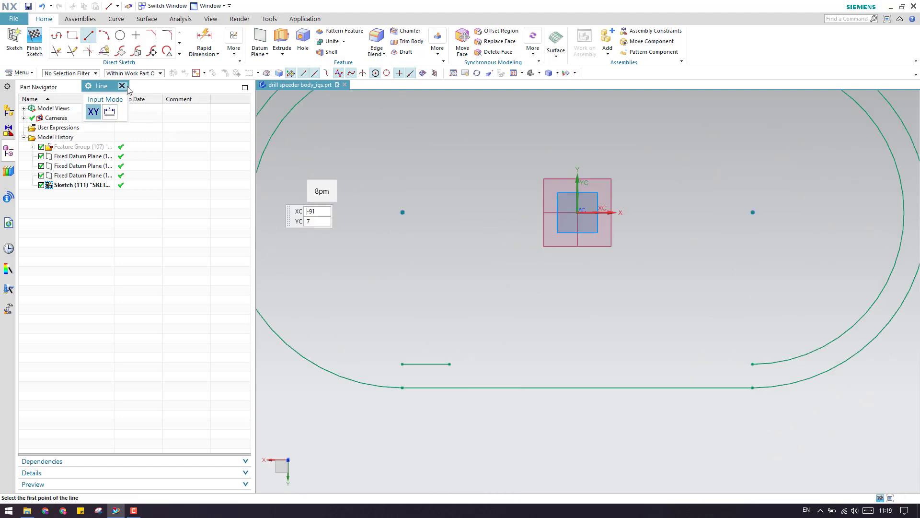
key("Escape")
Quick Extend the short inner bottom line to the outer arc.
key("e")
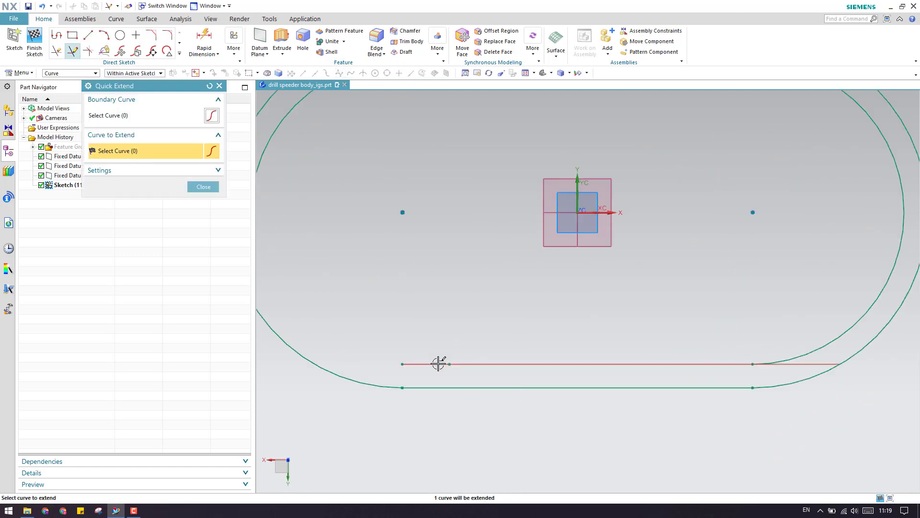
left_click(437, 363)
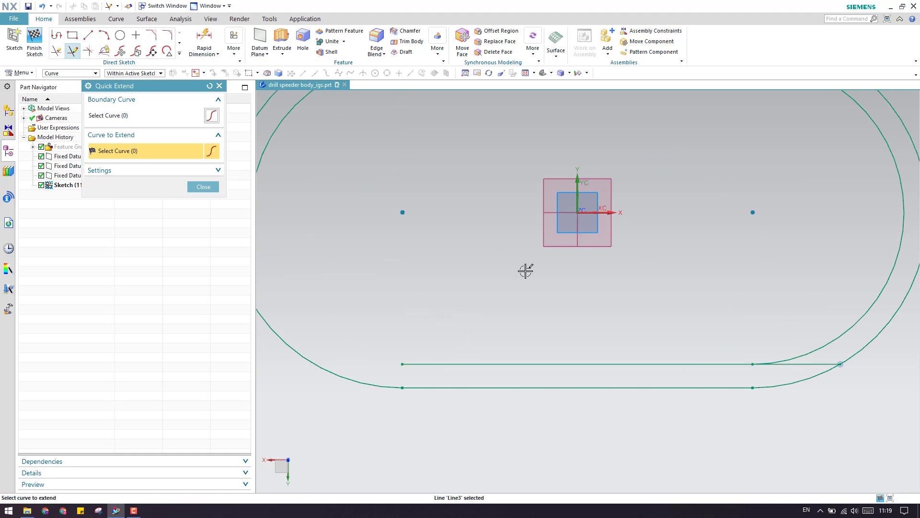
scroll(479, 245, "up", 3)
scroll(418, 240, "down", 5)
scroll(468, 304, "up", 3)
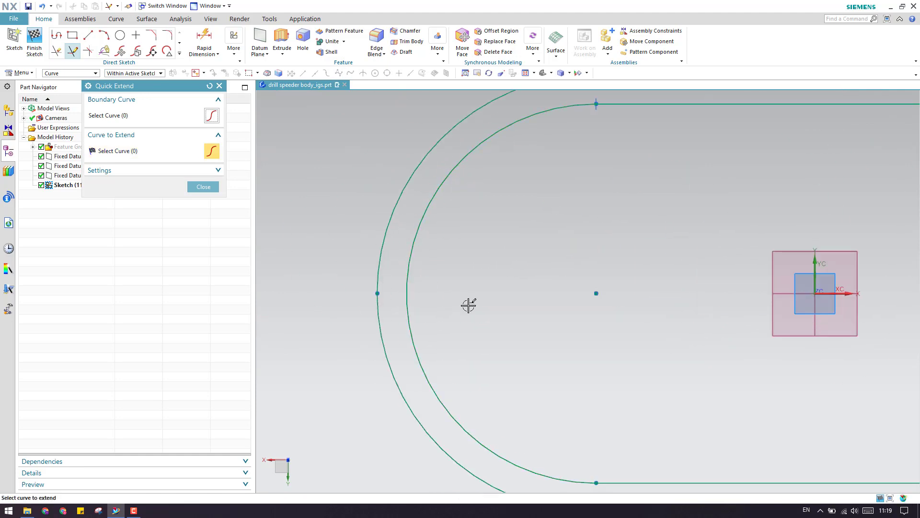
scroll(674, 335, "down", 5)
Try trimming the inner line at the arc, then undo it to keep the line.
key("t")
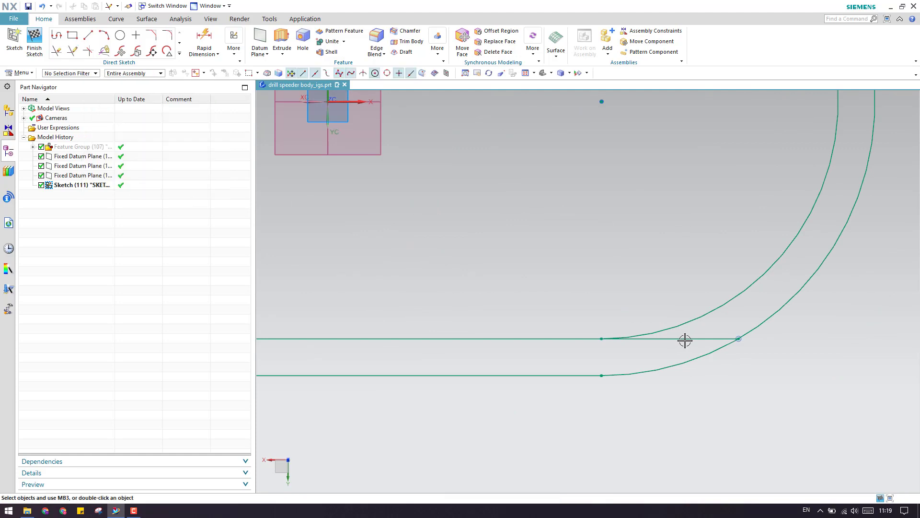
left_click(689, 339)
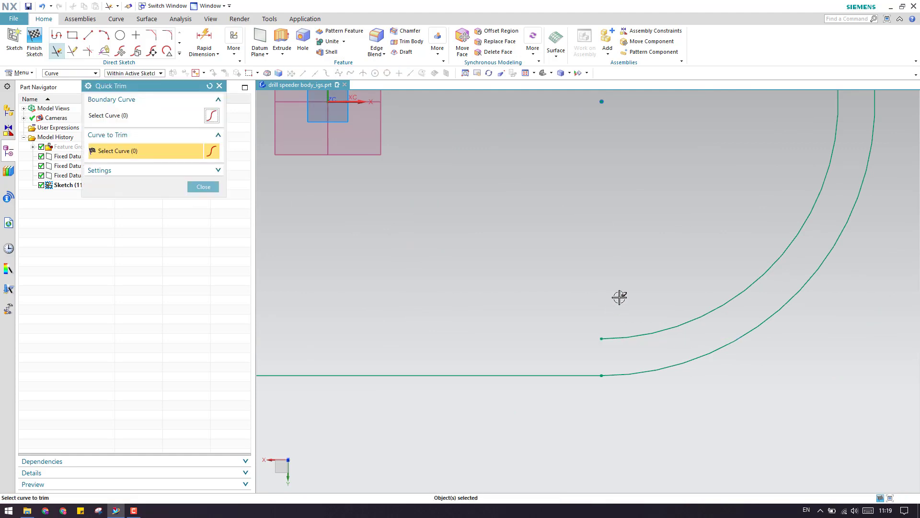
key("ctrl+z")
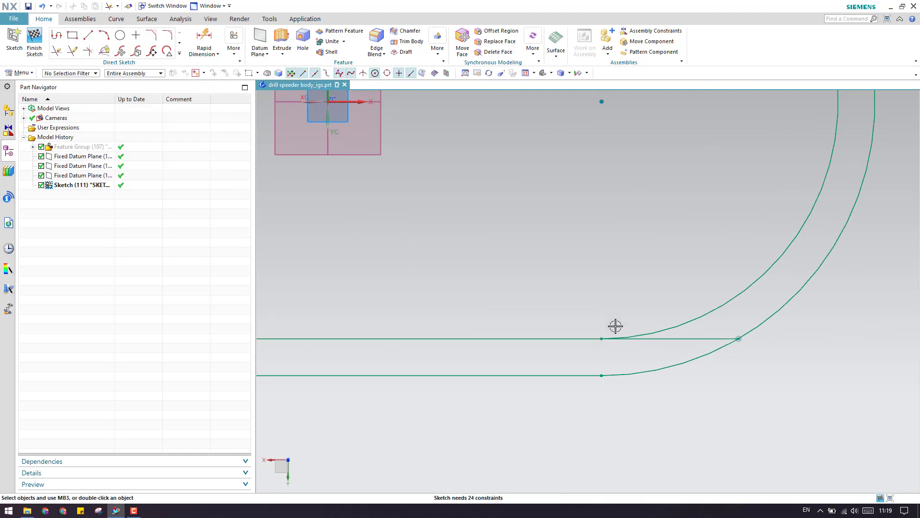
key("e")
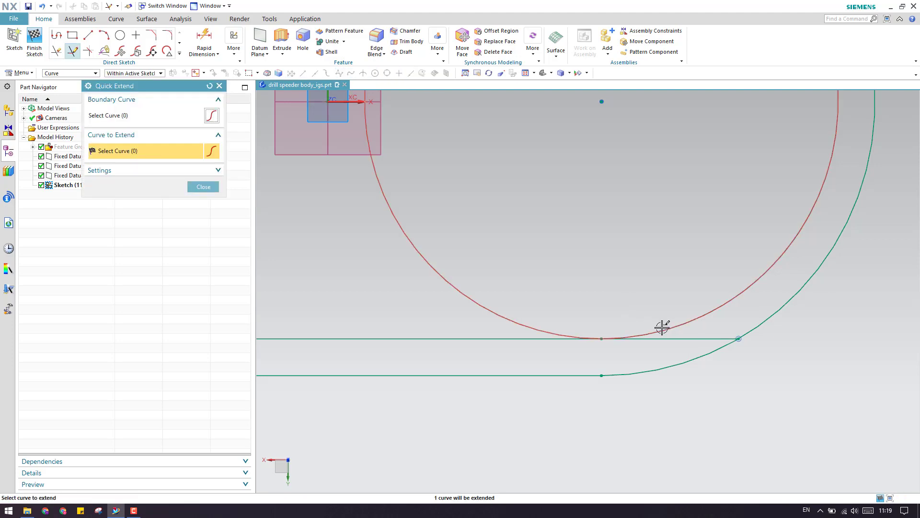
key("Escape")
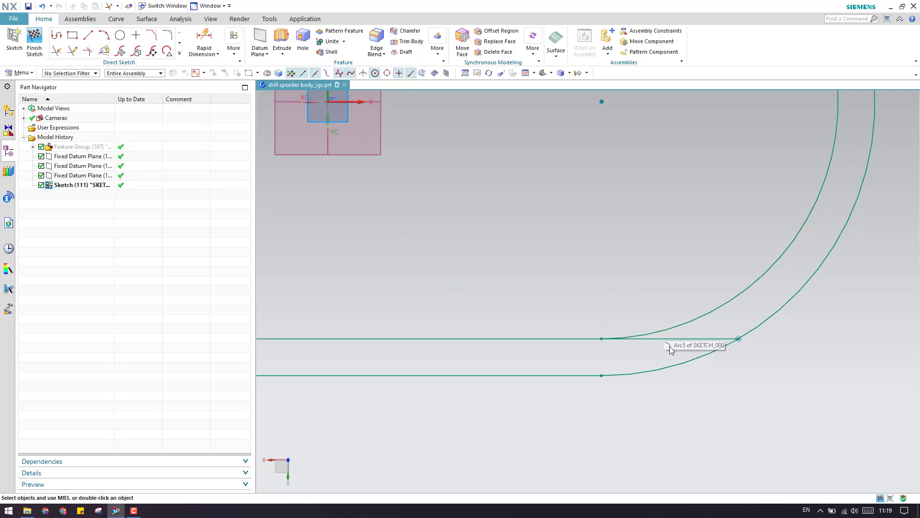
scroll(617, 339, "up", 3)
scroll(596, 339, "down", 5)
scroll(665, 336, "up", 3)
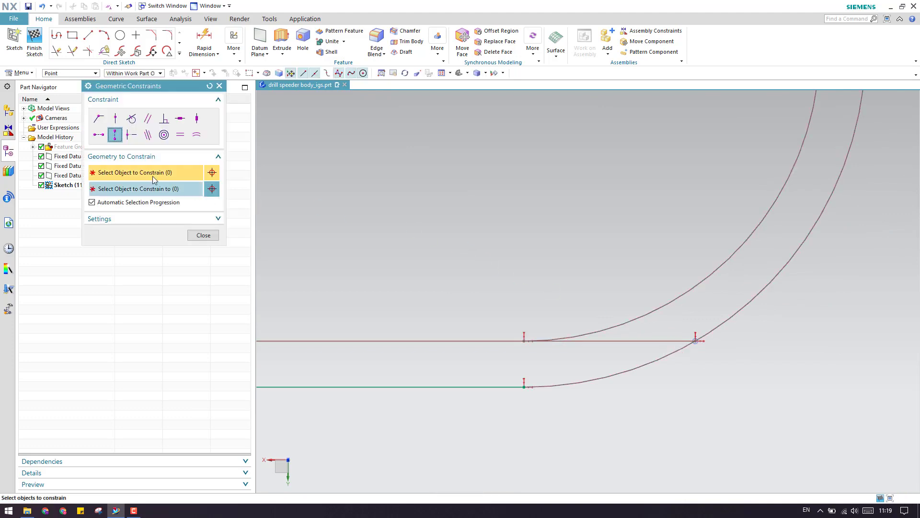
Delete the Point on Curve constraint at Line3's start point.
left_click(696, 338)
left_click(527, 341)
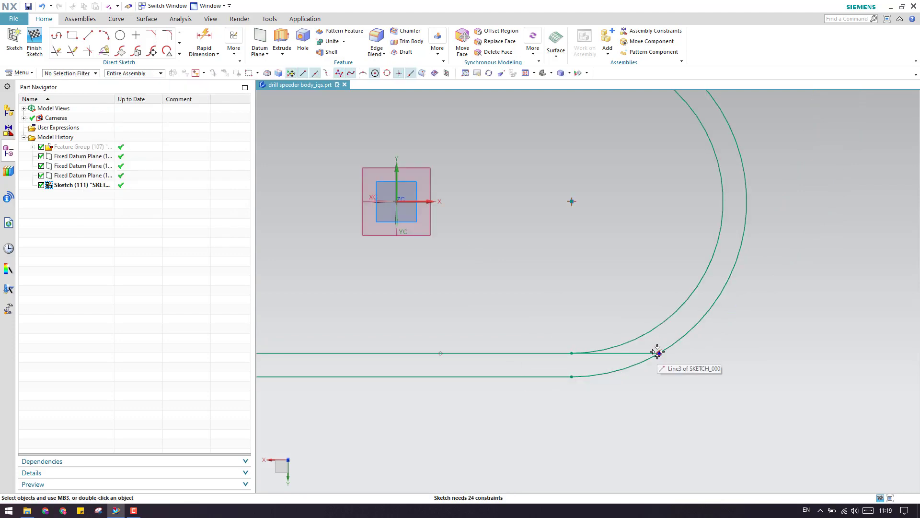
scroll(657, 352, "up", 3)
right_click(663, 360)
left_click(676, 367)
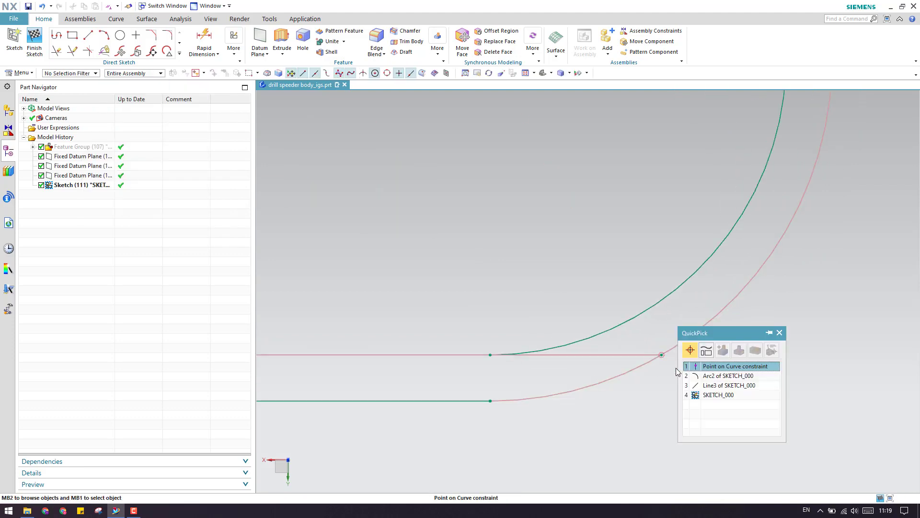
left_click(705, 367)
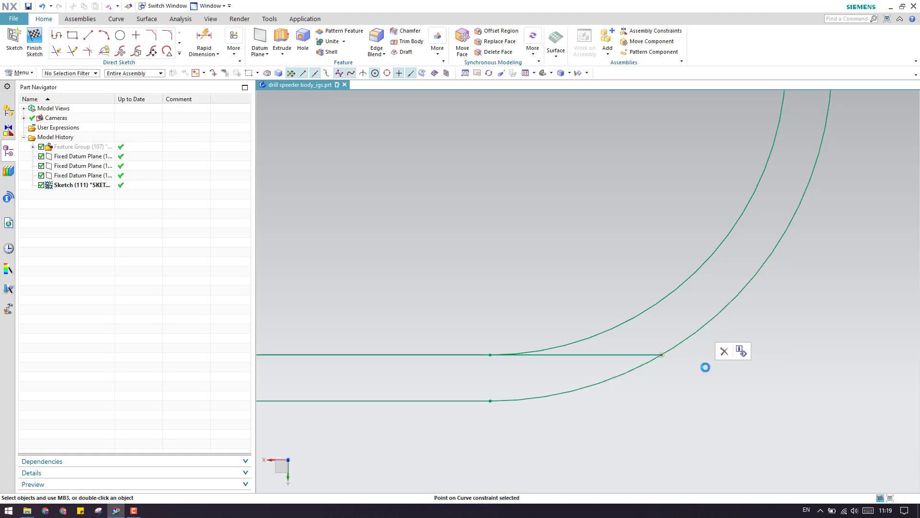
key("Delete")
Make the arc start coincident with Line3's start point.
key("c")
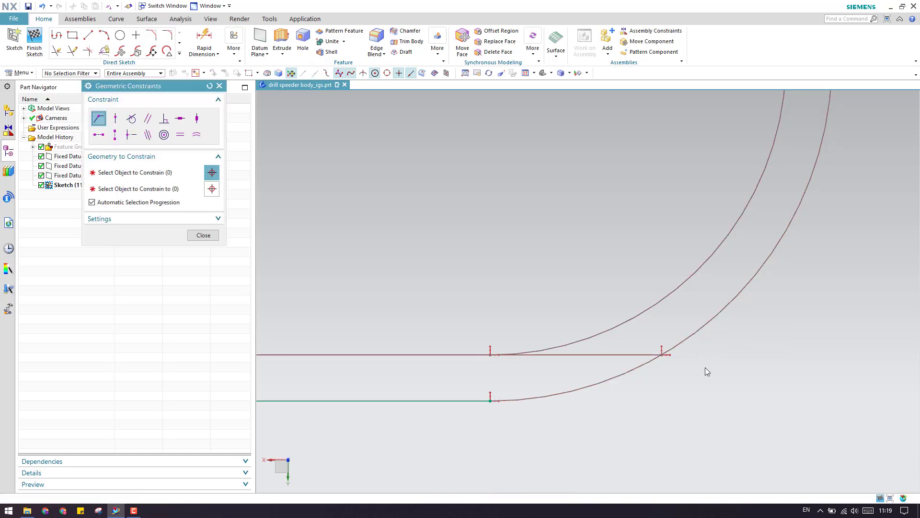
left_click(659, 355)
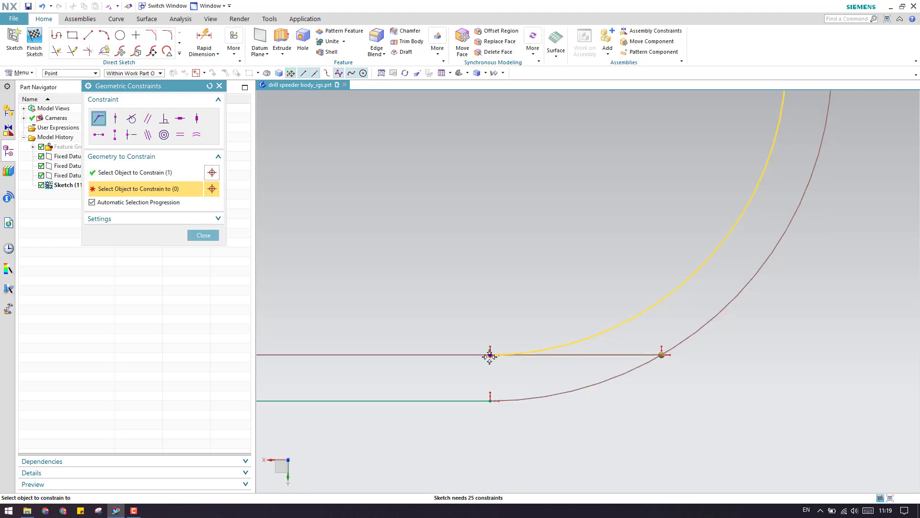
left_click(490, 354)
key("Escape")
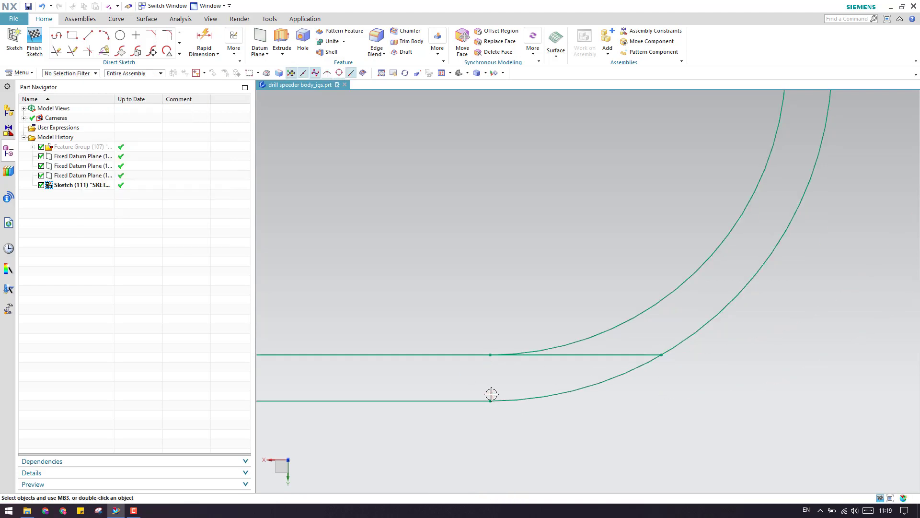
scroll(655, 352, "down", 5)
scroll(648, 357, "up", 5)
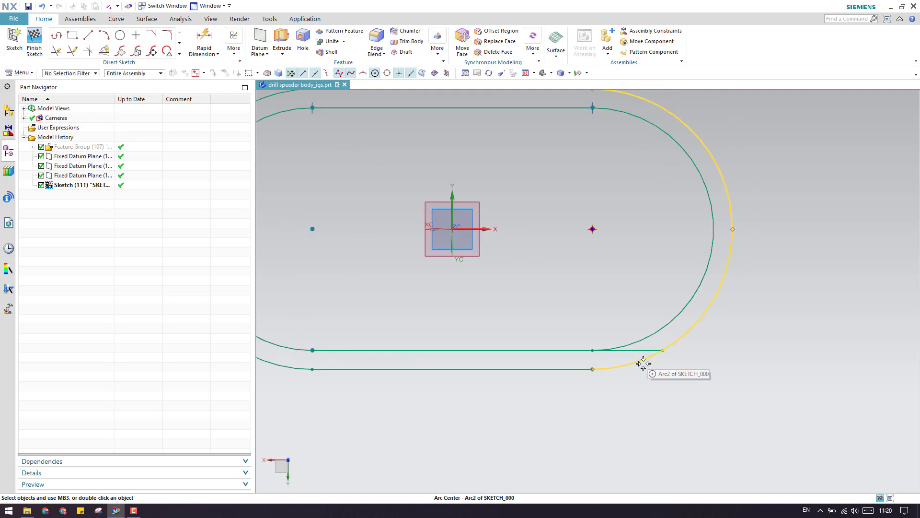
scroll(544, 342, "up", 3)
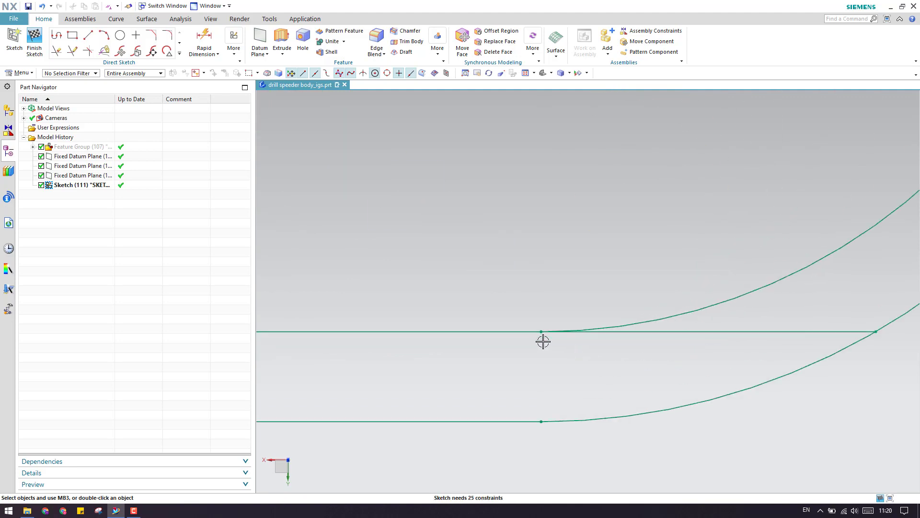
Constrain the arc endpoint onto the horizontal line with Point on Curve.
key("c")
left_click(115, 118)
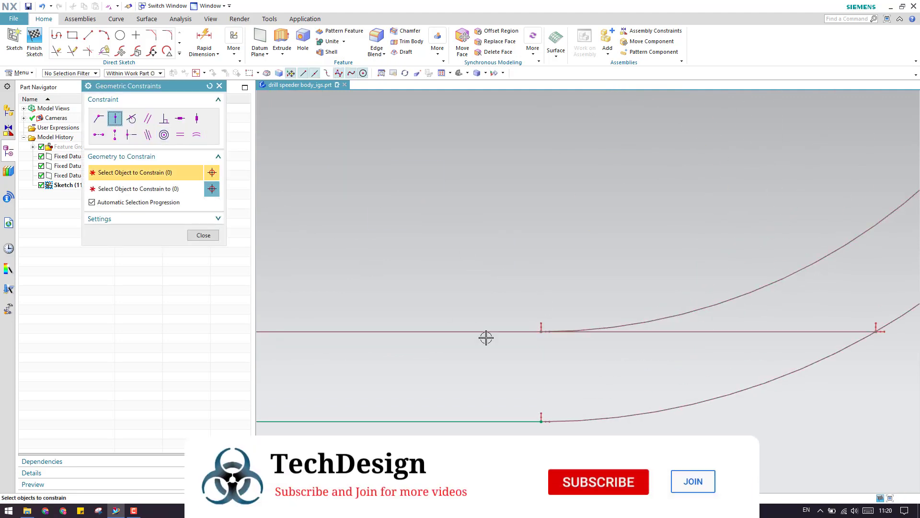
left_click(538, 330)
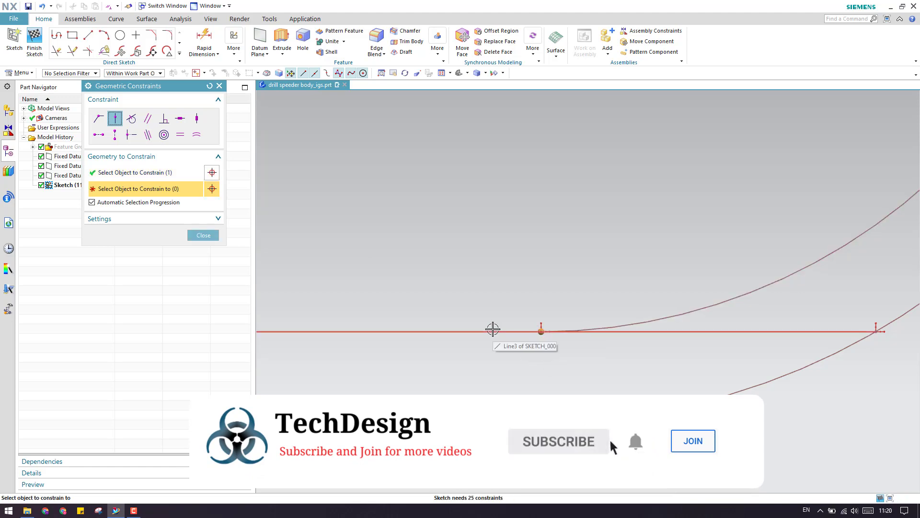
left_click(492, 331)
left_click(204, 235)
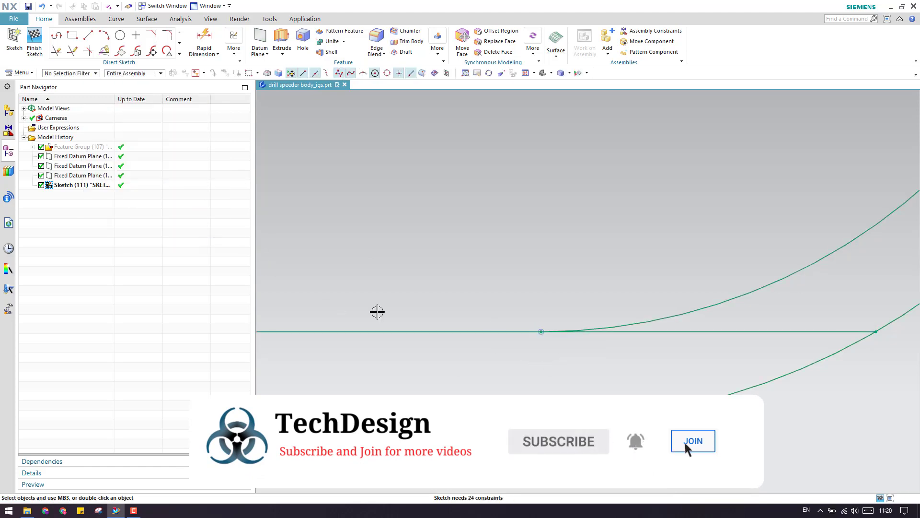
Quick Trim the line's overhang beyond the inner arc.
key("t")
left_click(665, 331)
middle_click(598, 343)
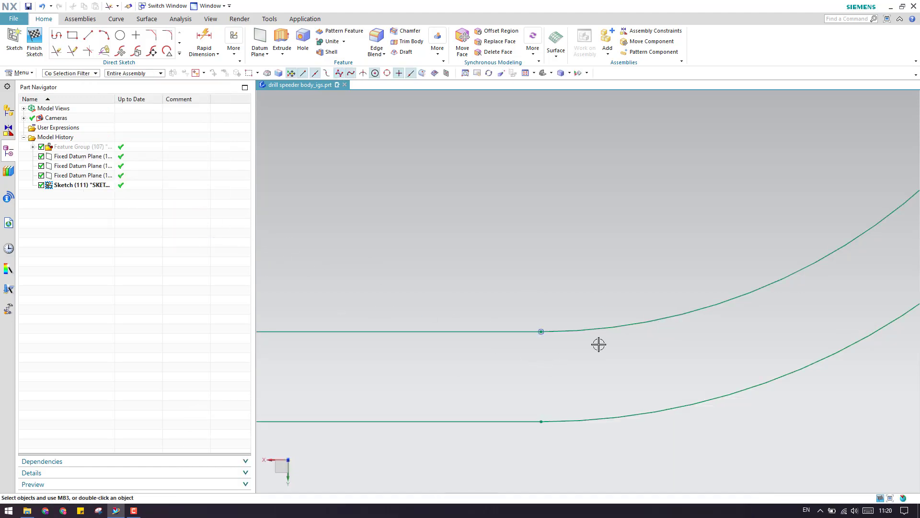
scroll(599, 343, "down", 10)
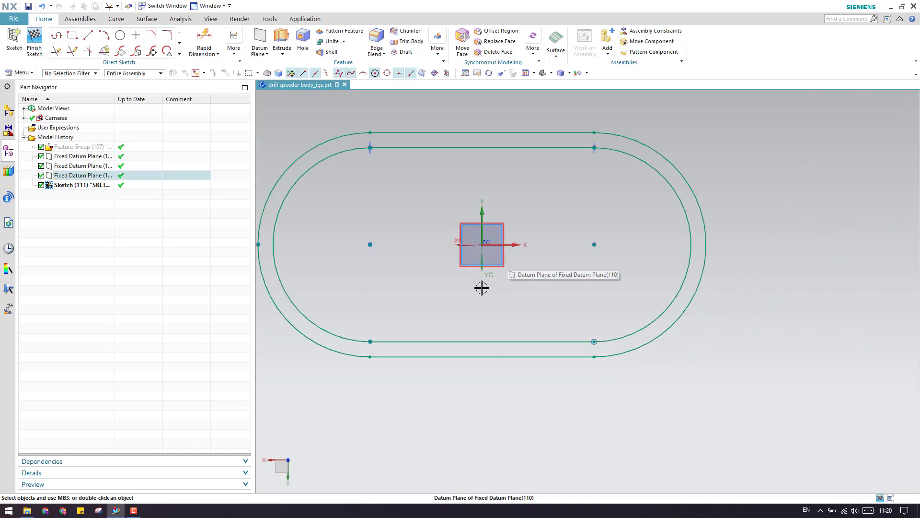
Finish the slot sketch, show the housing solid again, and preview a 60 mm extrude of the slot profile.
scroll(606, 303, "down", 2)
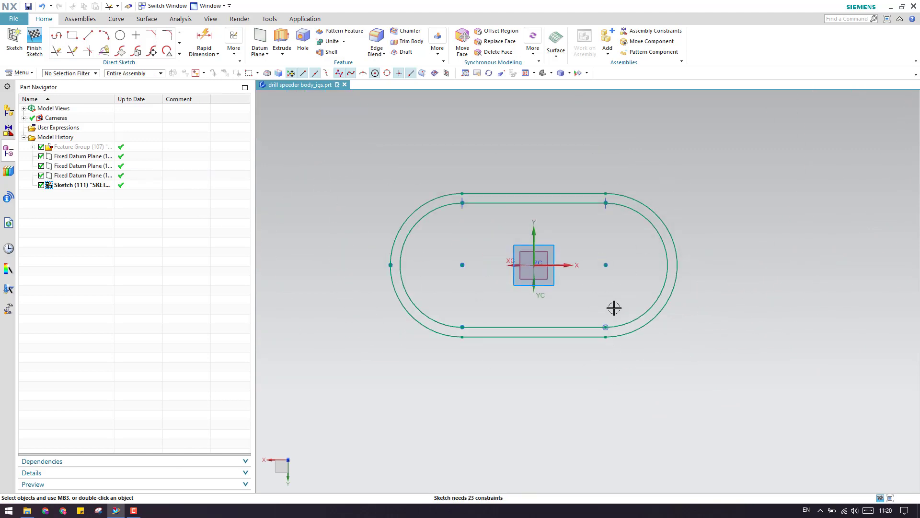
scroll(452, 225, "up", 2)
scroll(451, 224, "up", 1)
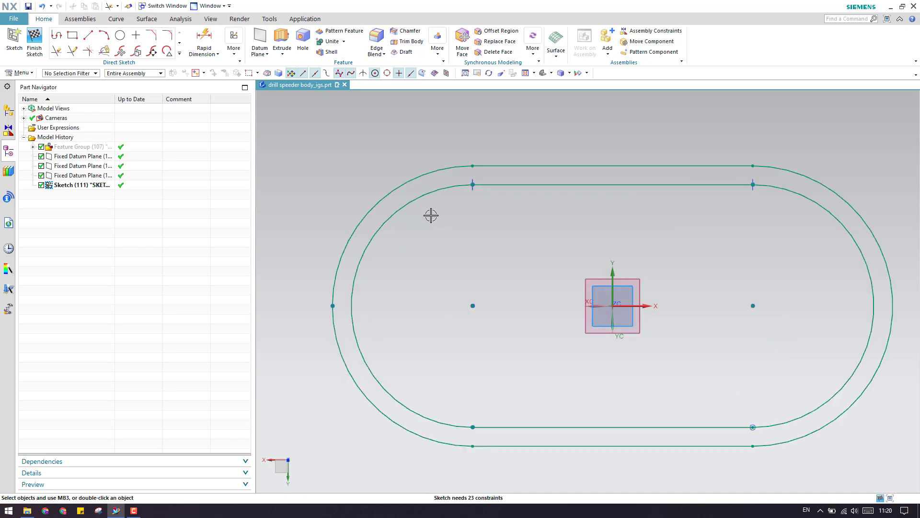
left_click(43, 45)
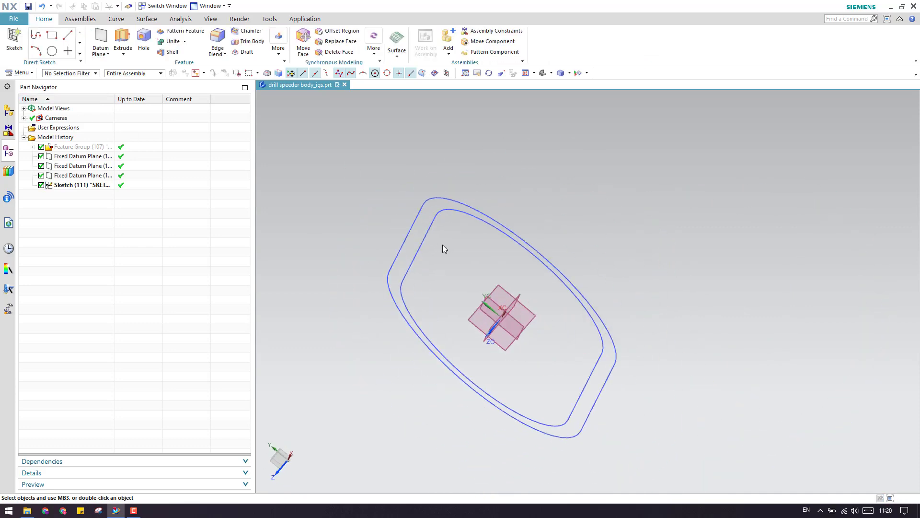
left_click(67, 148)
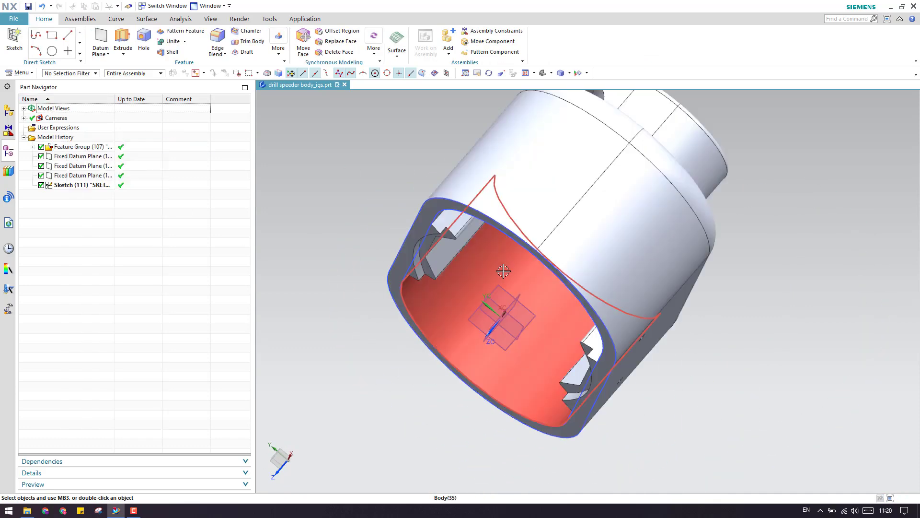
middle_click_drag(499, 266, 539, 271)
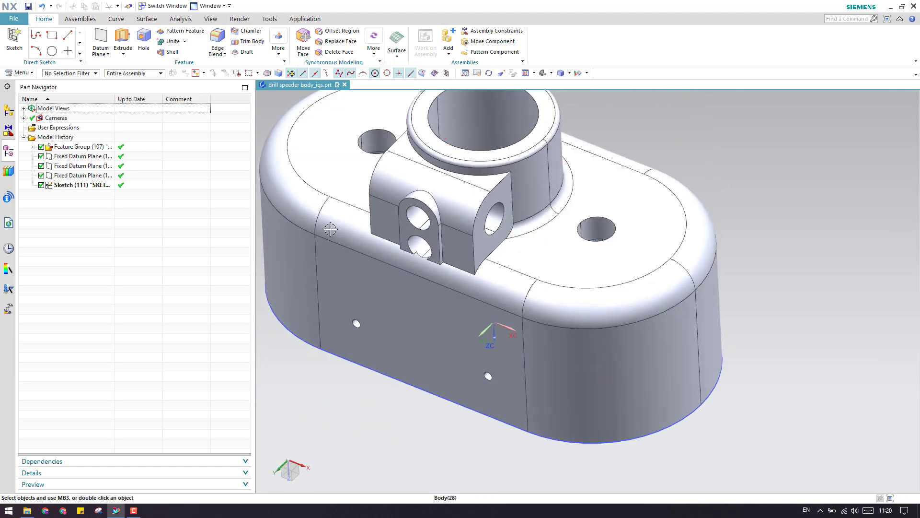
left_click(124, 39)
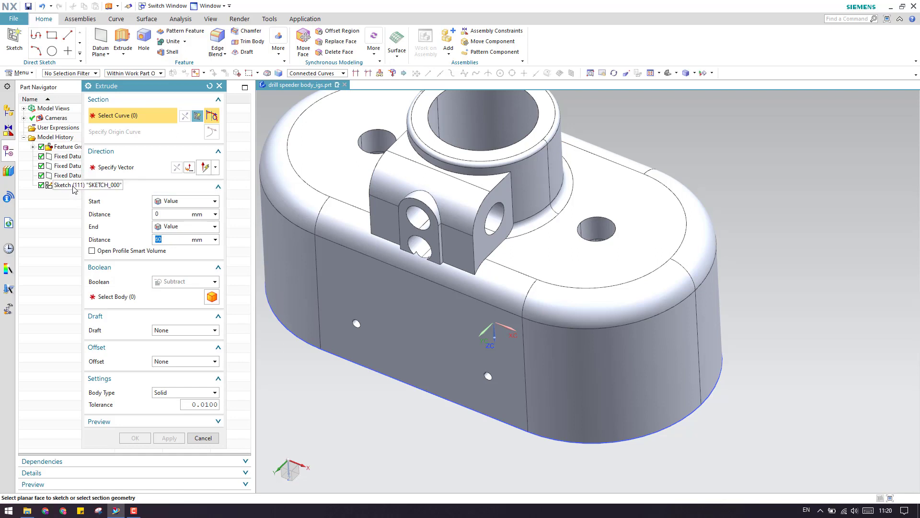
Flip the extrude direction upward and set its Boolean to None.
double_click(520, 447)
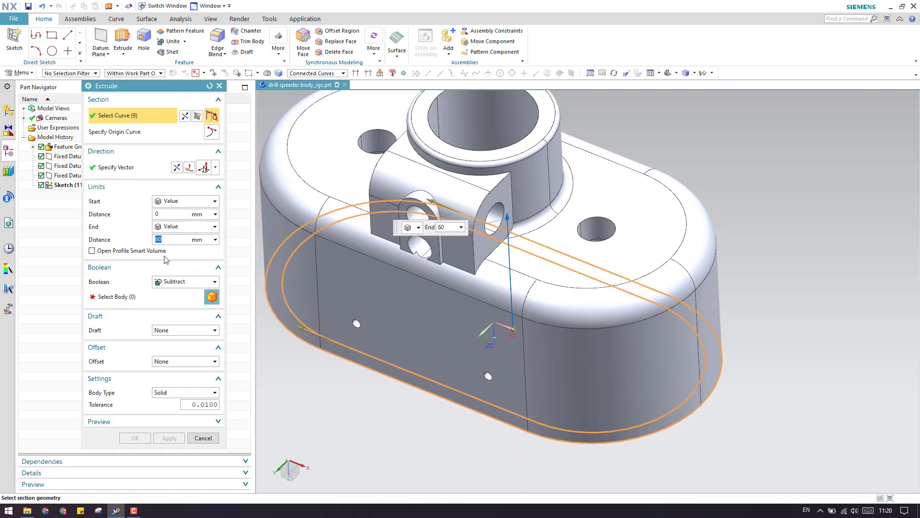
left_click(166, 283)
left_click(168, 294)
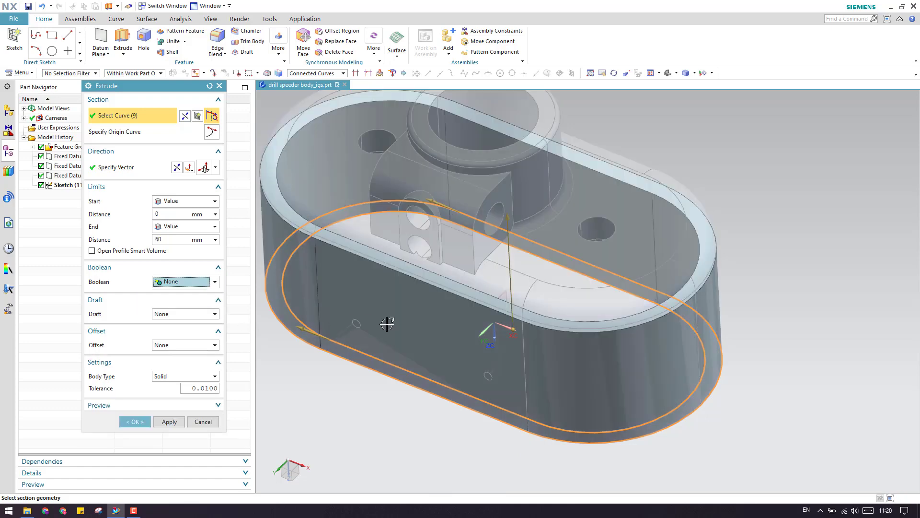
scroll(504, 312, "down", 2)
left_click_drag(506, 254, 508, 293)
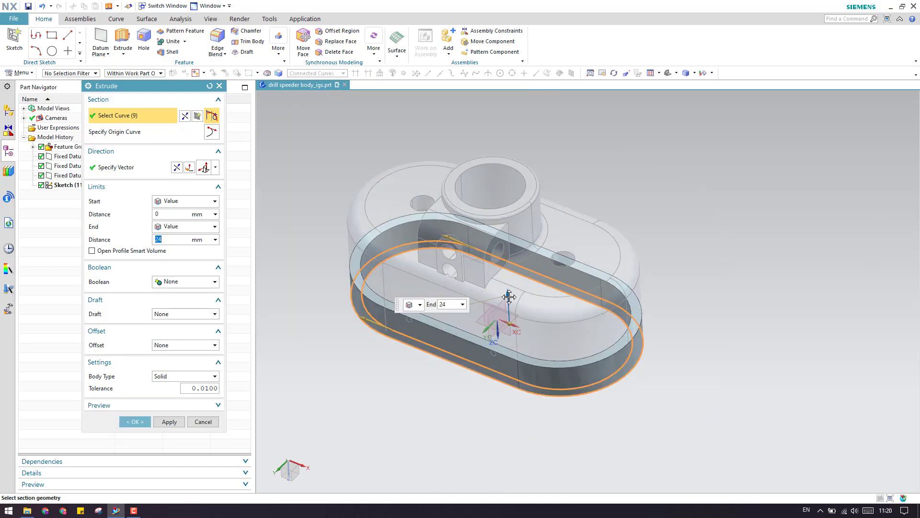
Measure the end distance from bottom edge to top face (74 mm), make it constant, and apply.
left_click(215, 239)
left_click(238, 249)
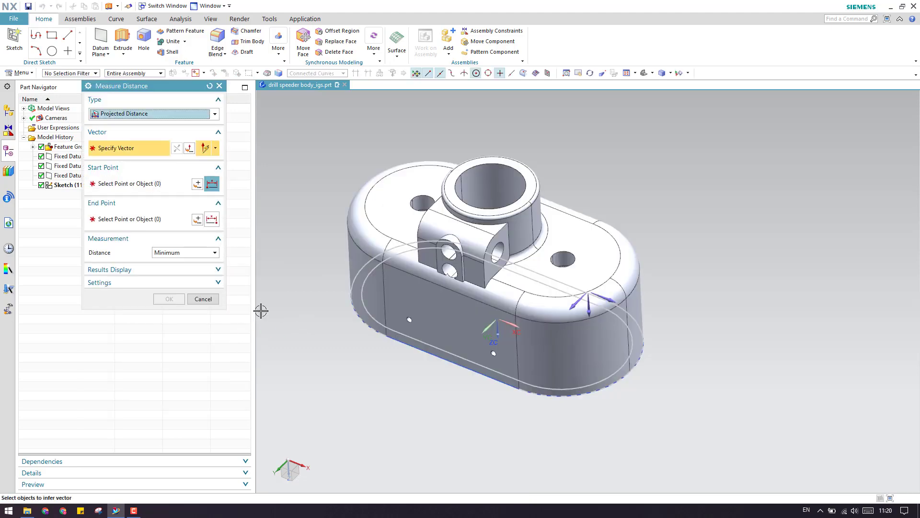
left_click(587, 311)
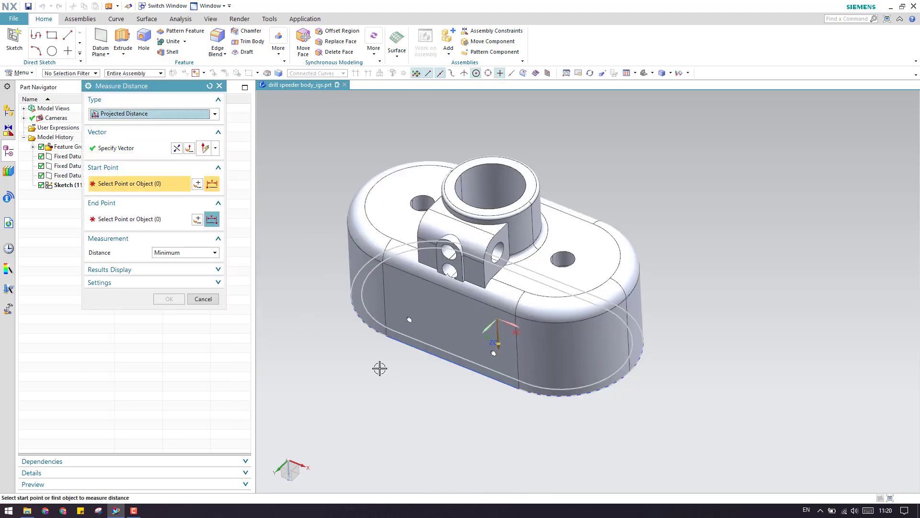
left_click(479, 379)
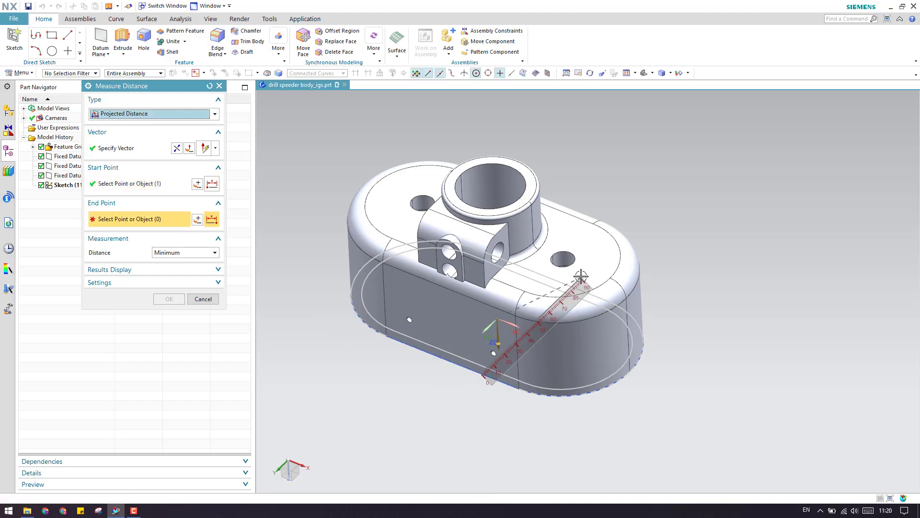
left_click(583, 274)
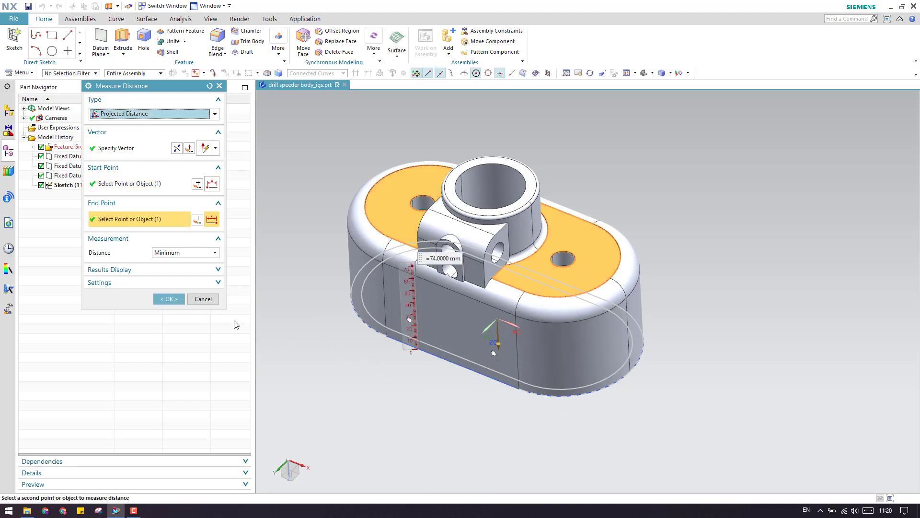
left_click(169, 300)
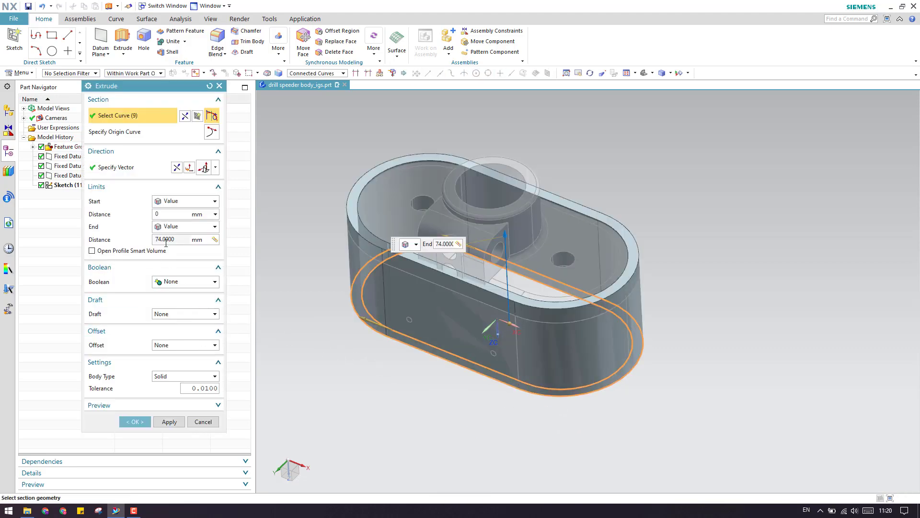
left_click(218, 240)
left_click(232, 311)
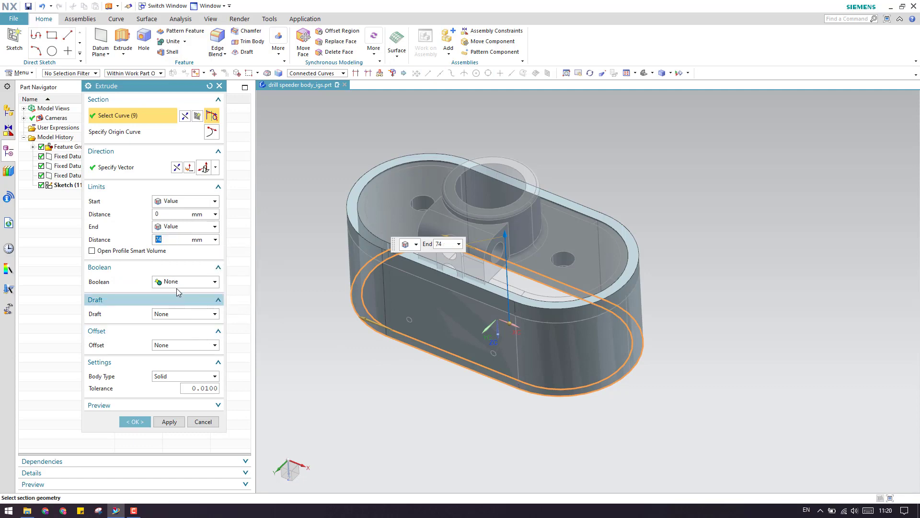
left_click(135, 422)
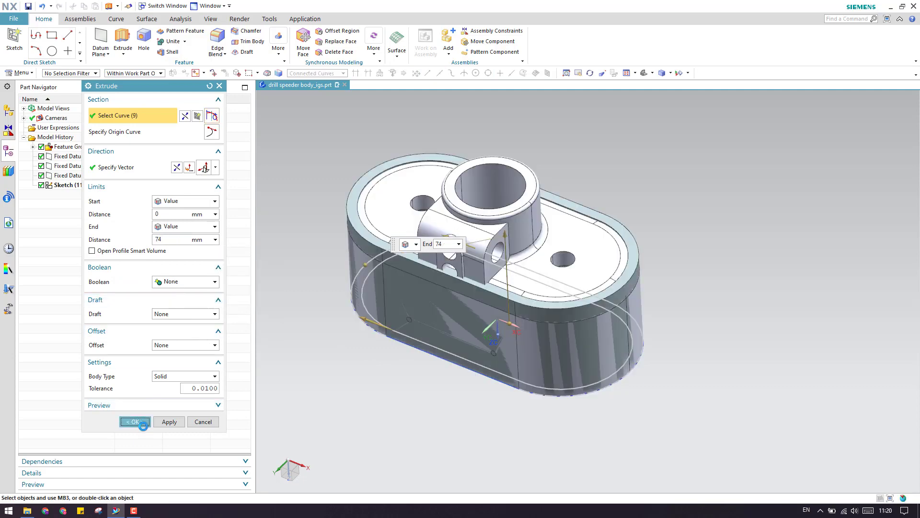
scroll(485, 286, "up", 3)
scroll(485, 287, "down", 3)
scroll(526, 286, "up", 3)
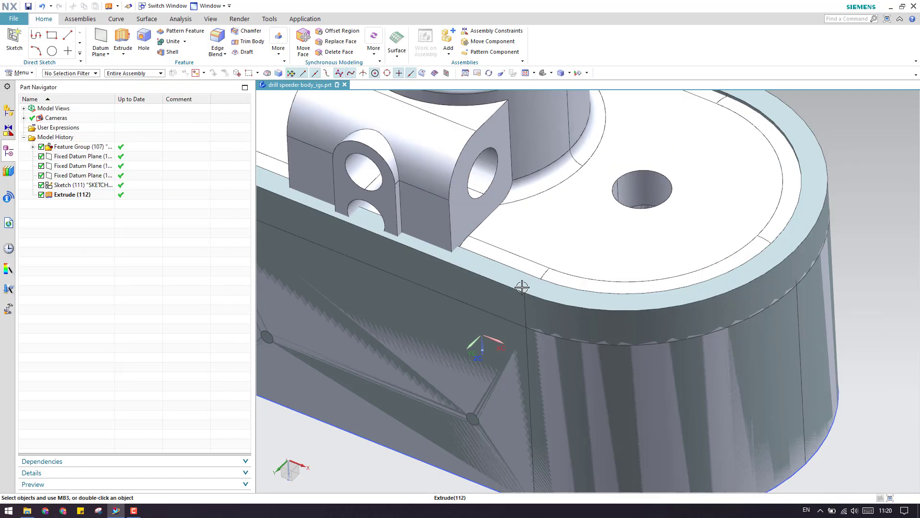
scroll(538, 257, "down", 3)
scroll(561, 270, "up", 3)
scroll(558, 267, "down", 3)
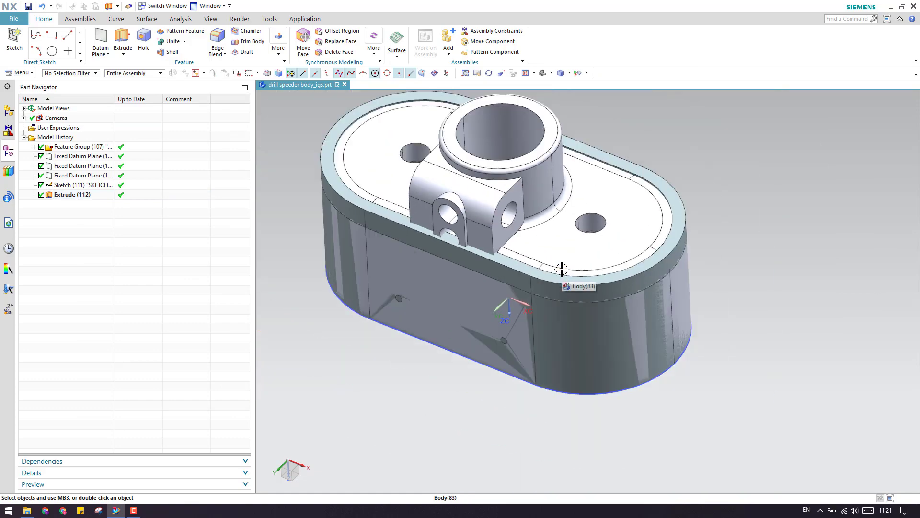
scroll(557, 283, "up", 4)
middle_click_drag(638, 292, 610, 284)
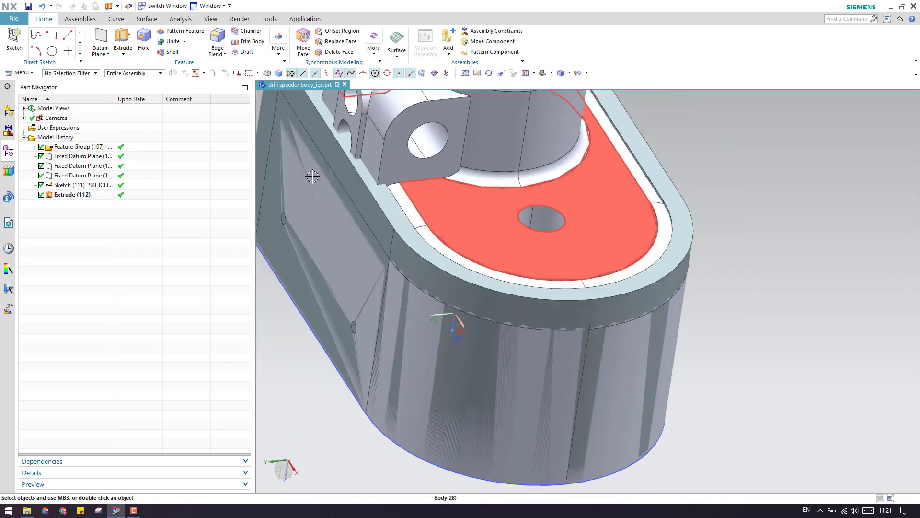
left_click(178, 19)
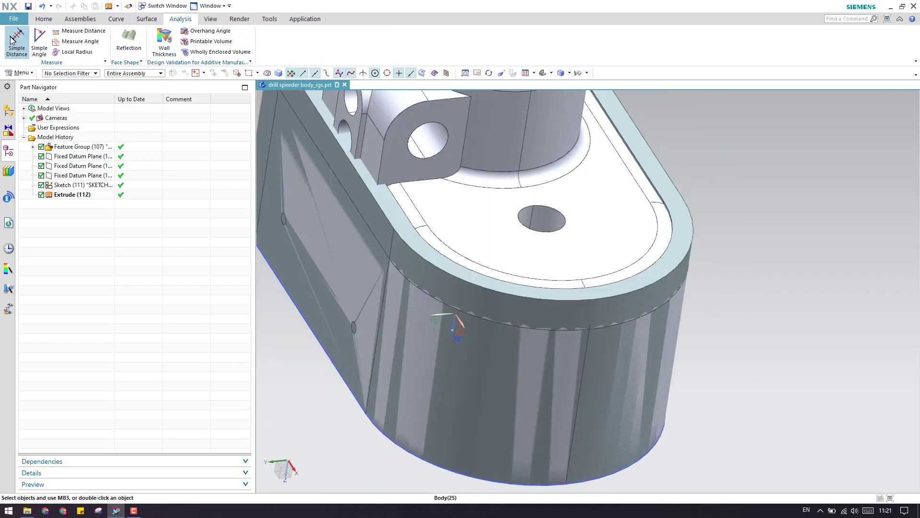
left_click(77, 31)
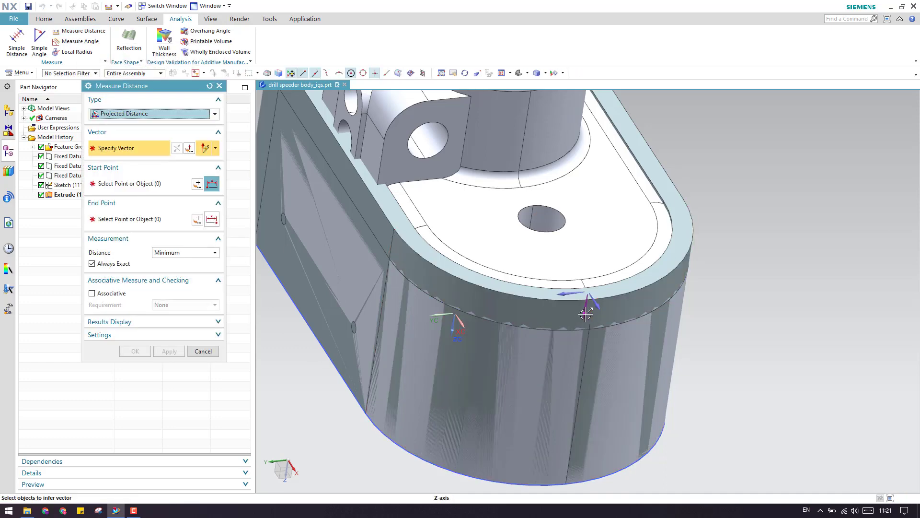
left_click(610, 236)
scroll(586, 285, "down", 3)
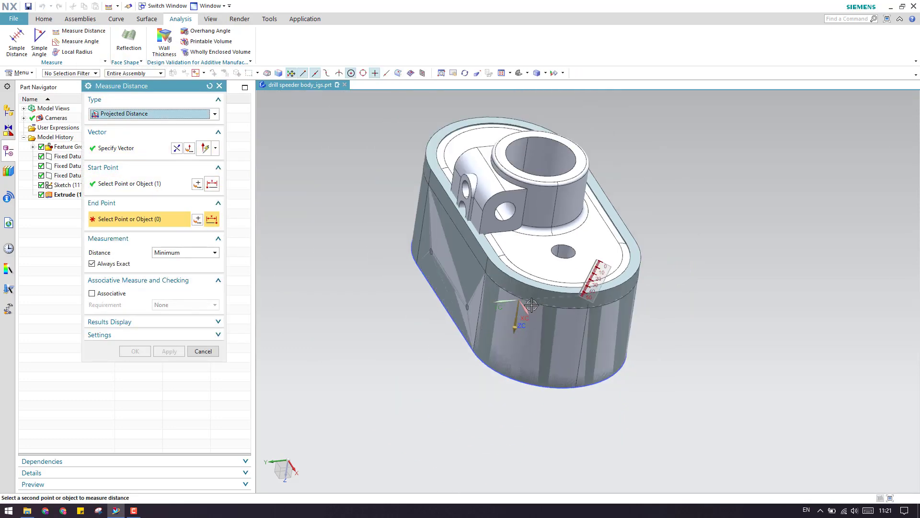
middle_click_drag(555, 289, 609, 191)
scroll(606, 199, "up", 5)
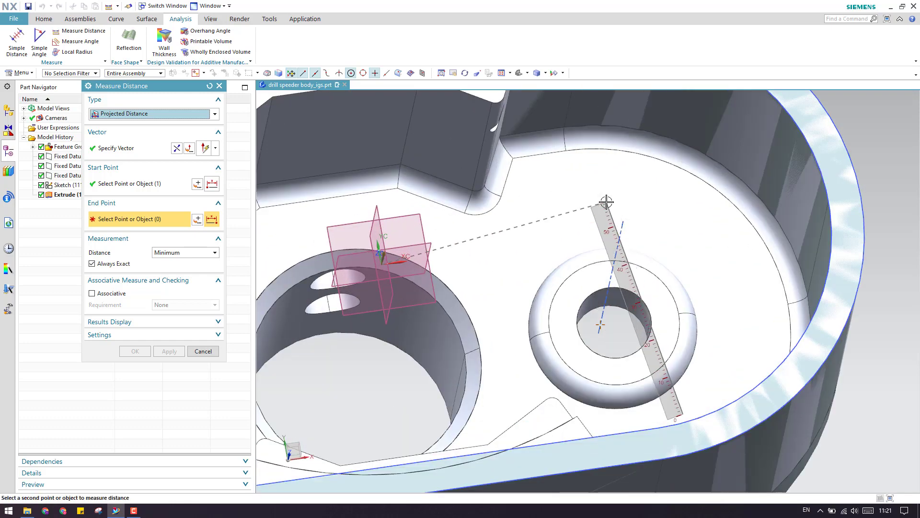
left_click(606, 202)
scroll(321, 275, "down", 3)
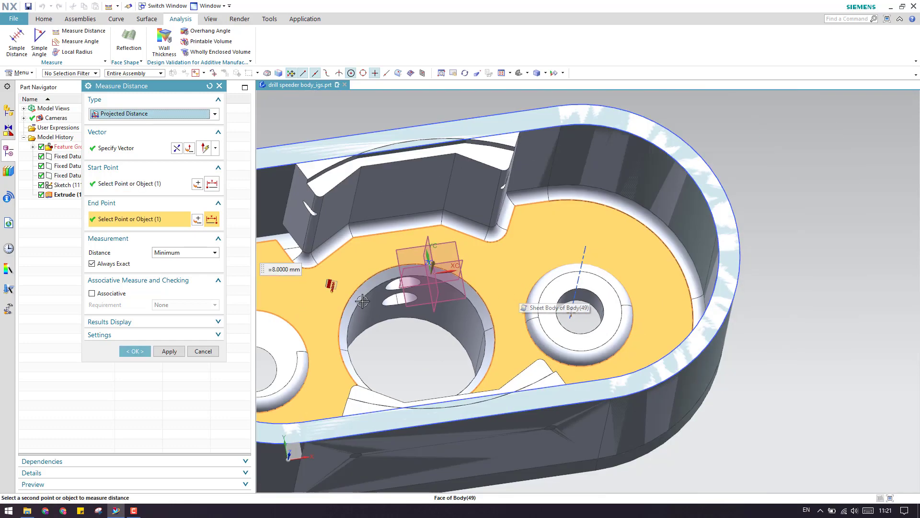
left_click(209, 351)
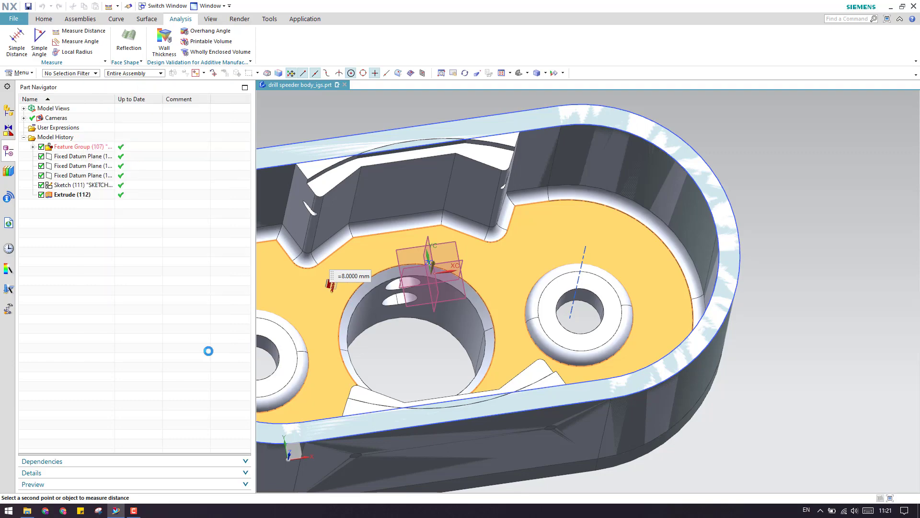
scroll(538, 236, "down", 3)
scroll(578, 168, "up", 1)
middle_click_drag(575, 172, 550, 177)
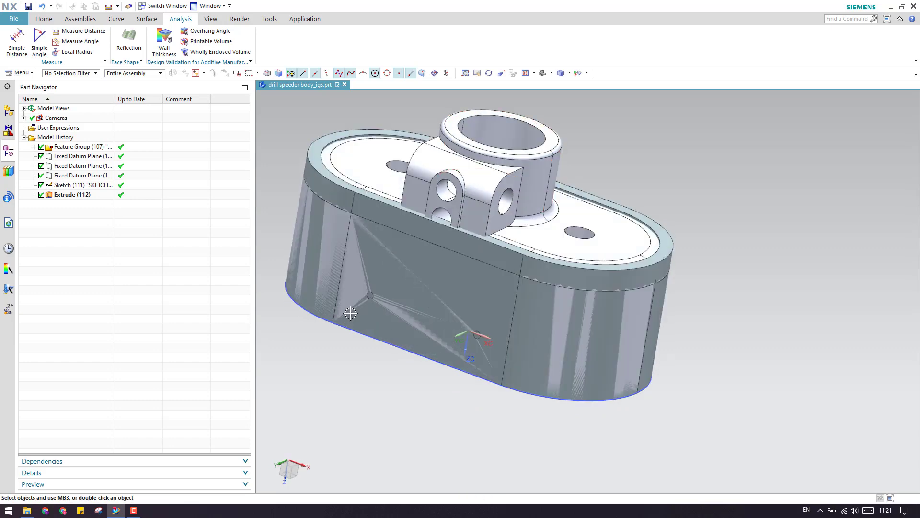
Start a new extrusion with Single Curve intent, picking the base outline's arcs and lines.
left_click(46, 23)
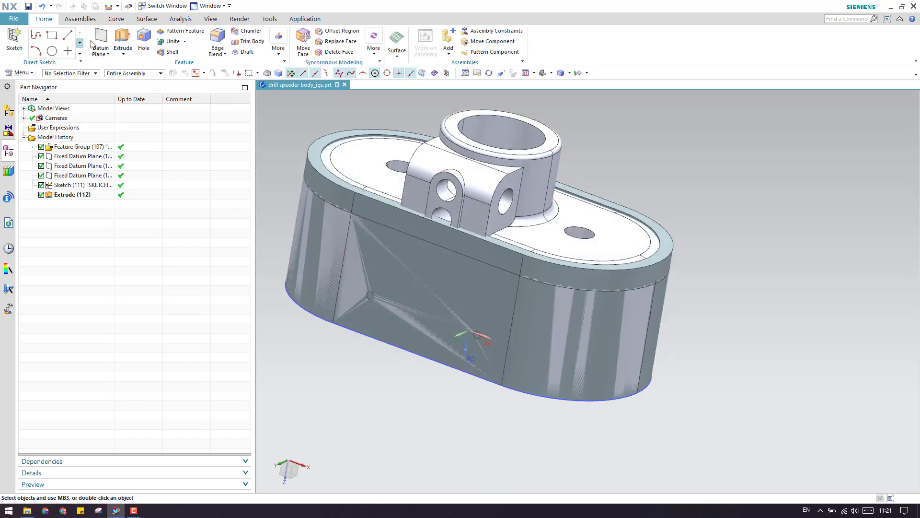
left_click(122, 40)
left_click(325, 73)
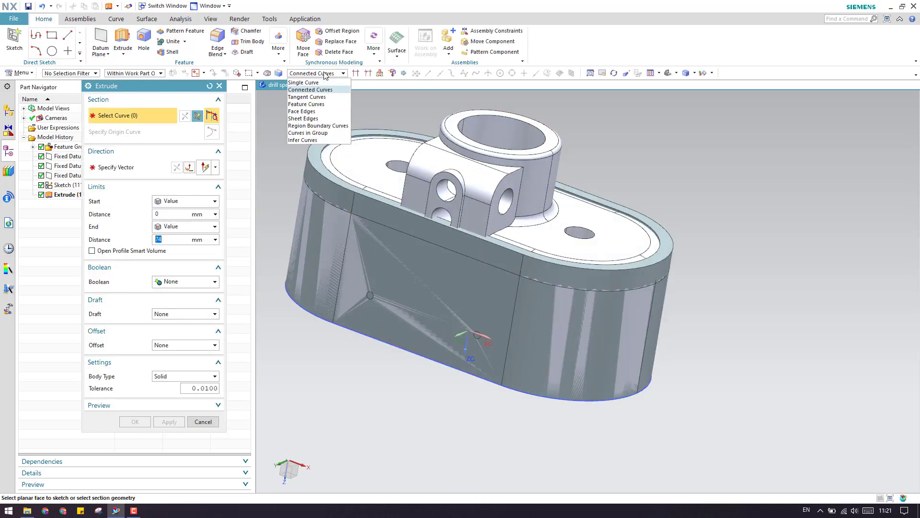
left_click(303, 82)
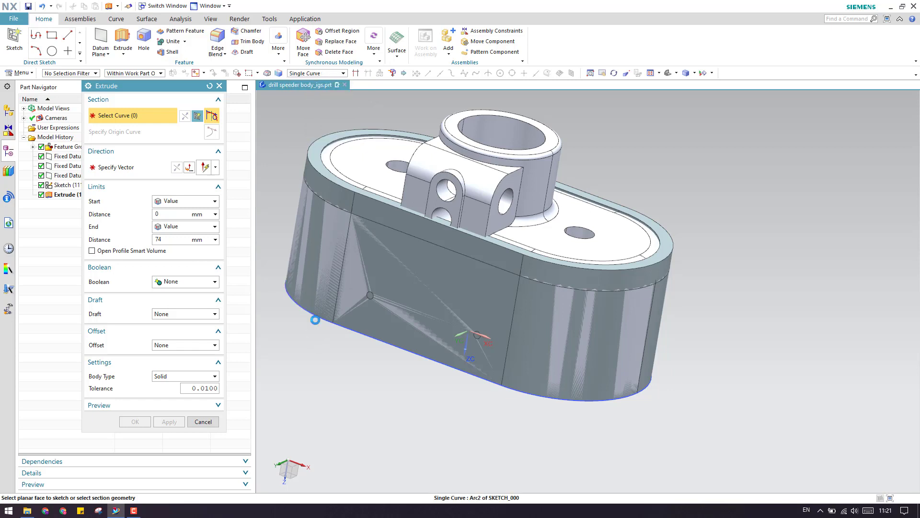
left_click(315, 319)
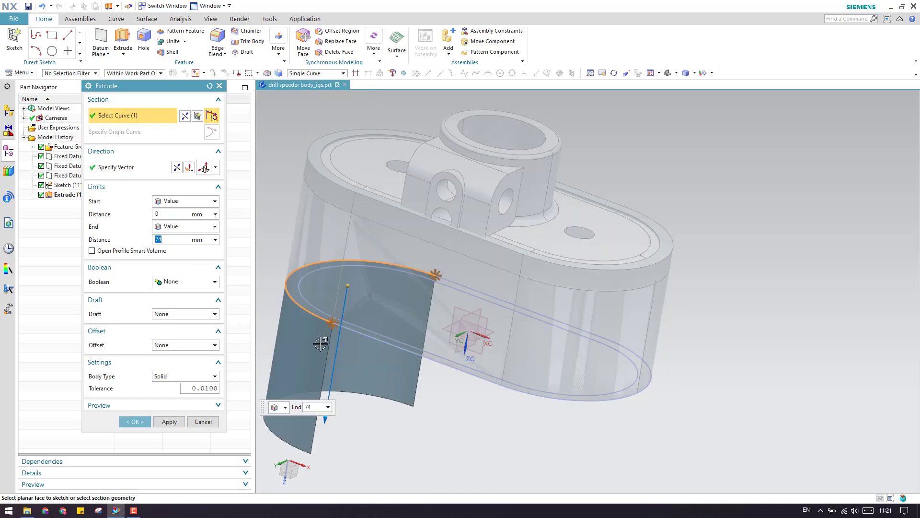
left_click(369, 337)
left_click(645, 409)
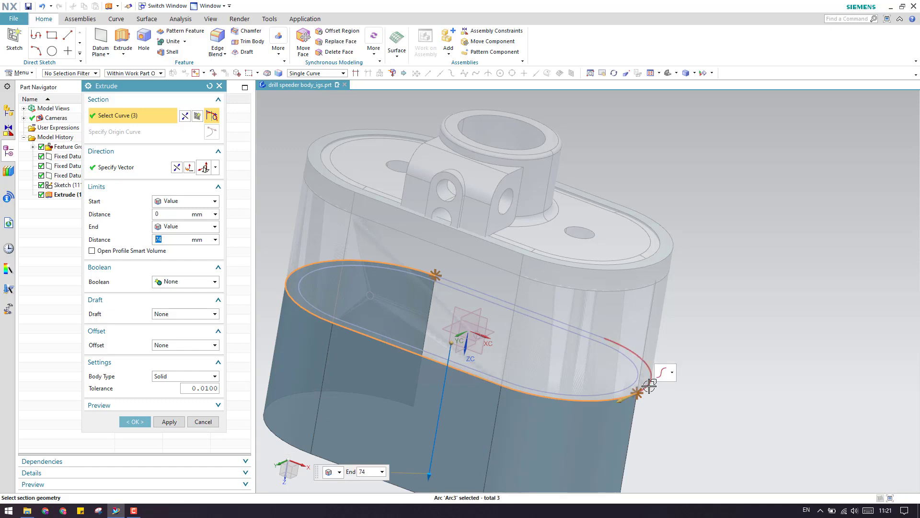
left_click(586, 320)
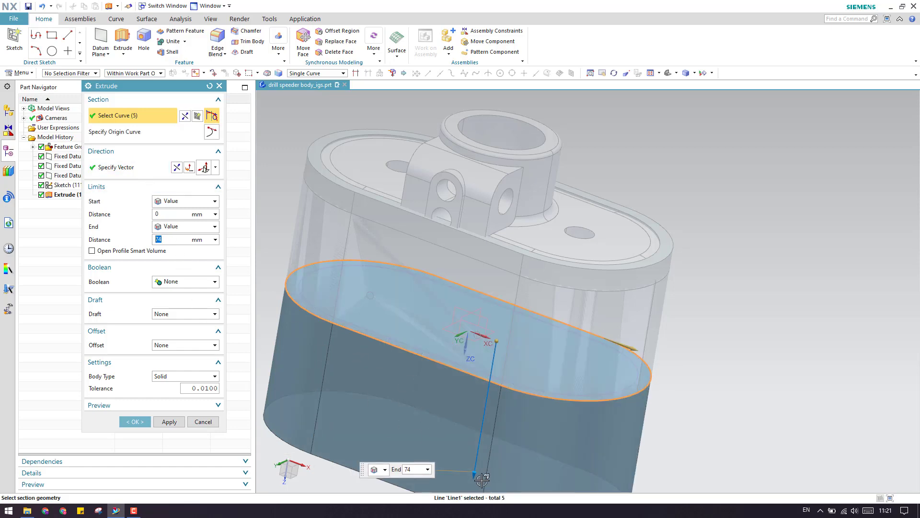
Set the extrusion end to 38 mm and begin measuring the start distance.
left_click_drag(477, 448, 508, 269)
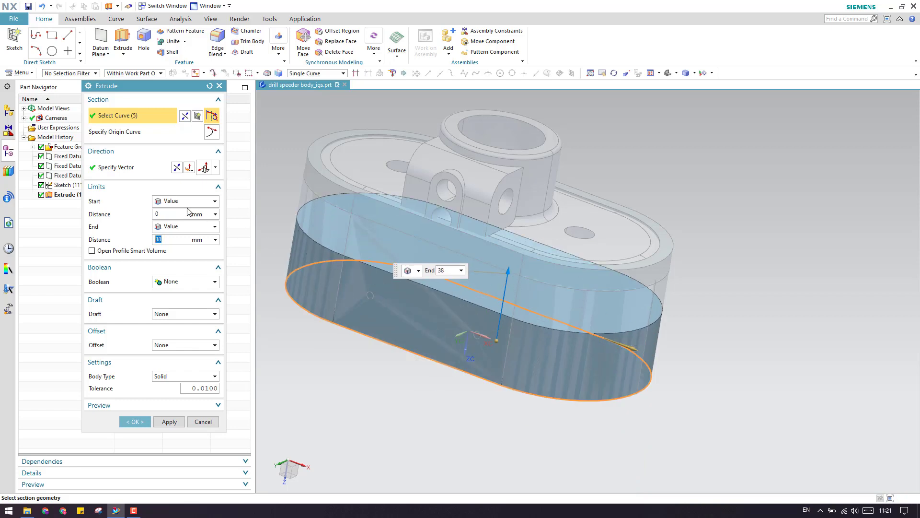
left_click(178, 225)
left_click(179, 225)
left_click(216, 213)
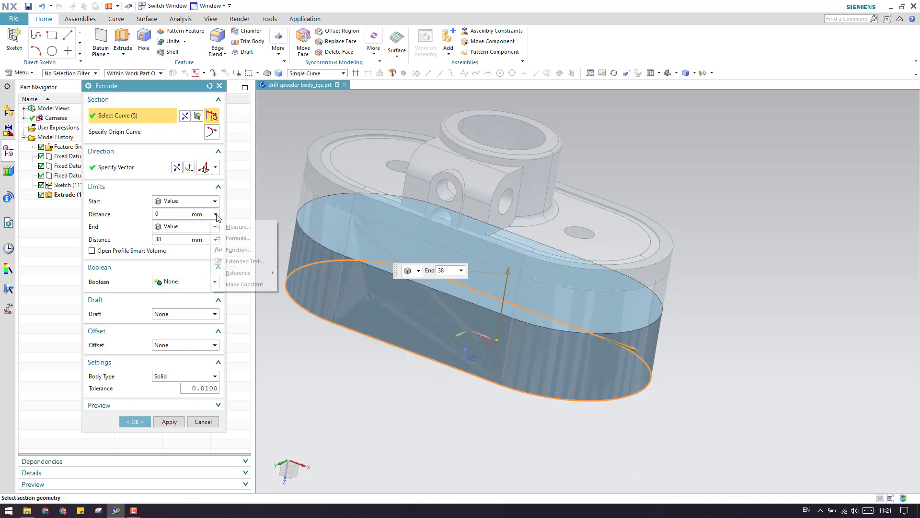
left_click(230, 226)
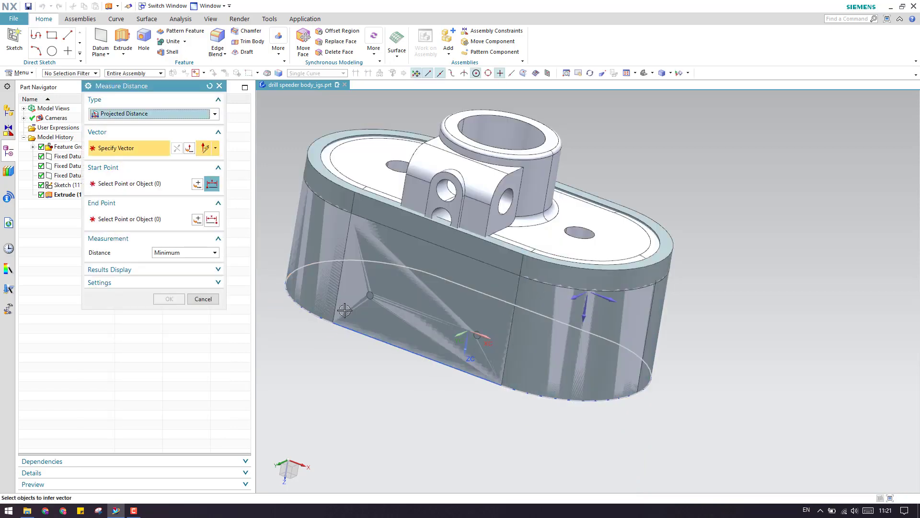
Measure the start distance from the bottom Line2 edge to the inner floor face: 66 mm.
left_click(585, 318)
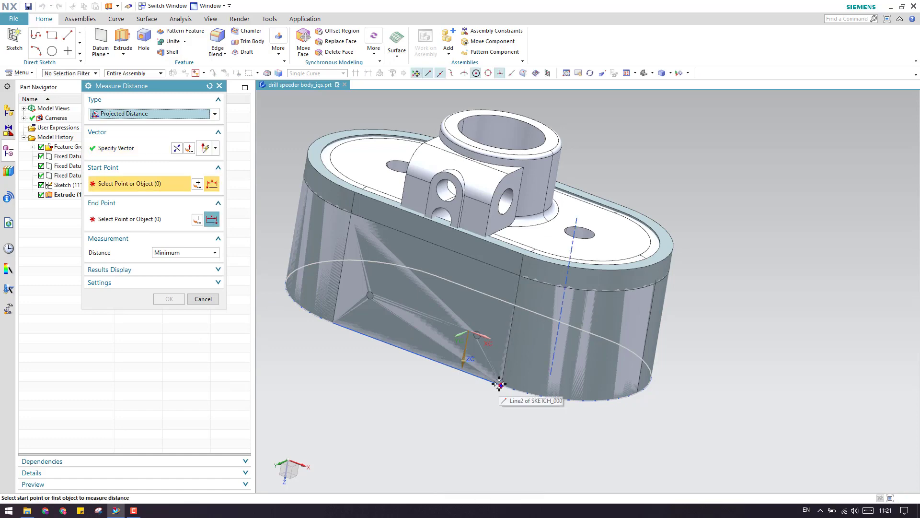
left_click(500, 384)
middle_click_drag(499, 384, 557, 262)
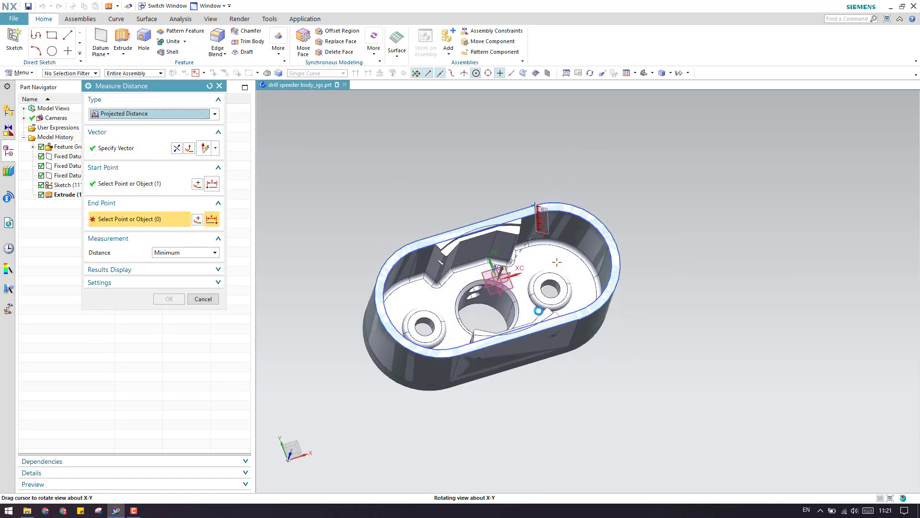
left_click(563, 274)
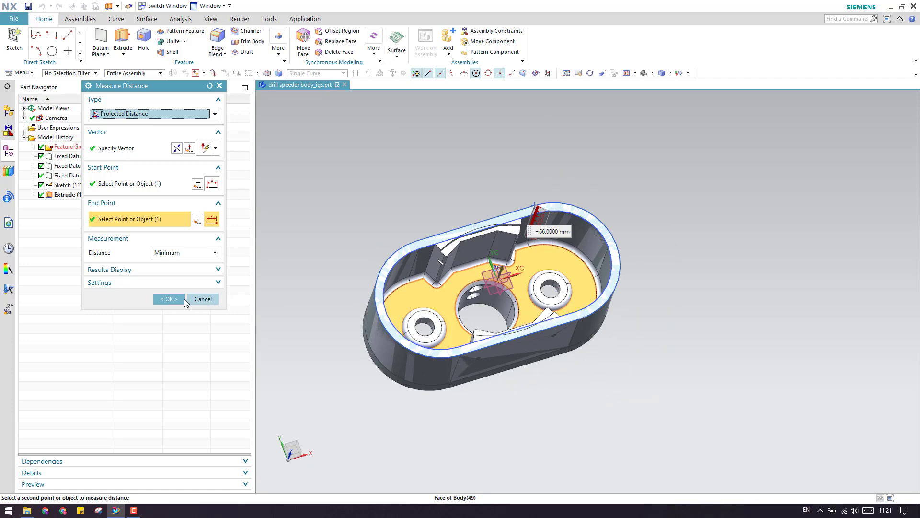
left_click(169, 298)
Make the end distance a constant and enter it as 66+8.
middle_click_drag(457, 292, 526, 298)
scroll(526, 298, "up", 6)
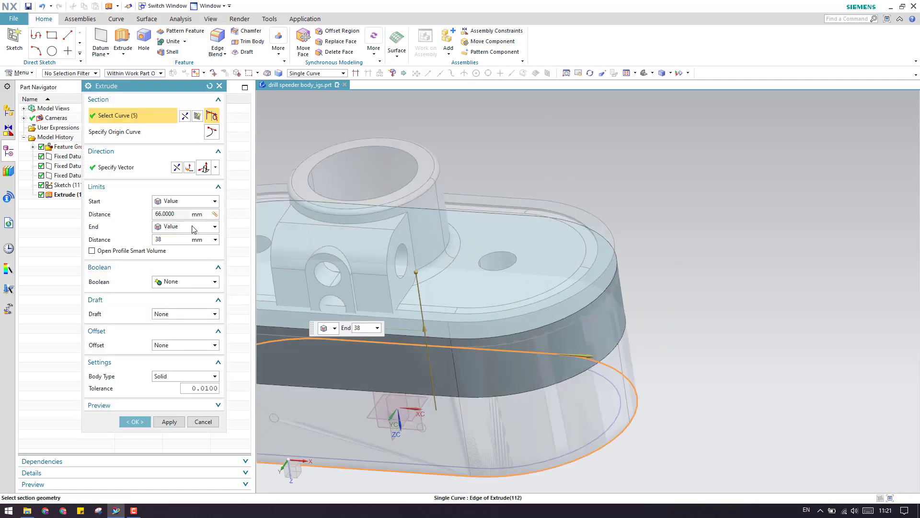
left_click(216, 241)
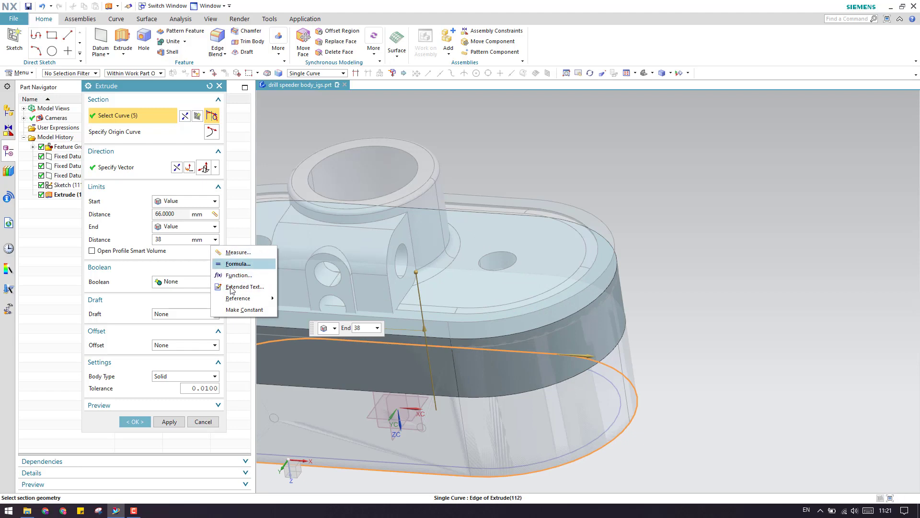
left_click(230, 309)
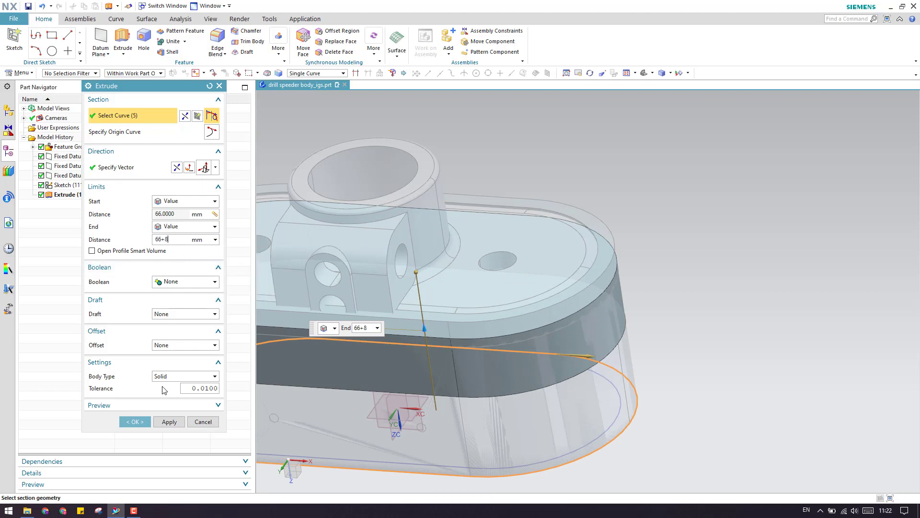
key("Return")
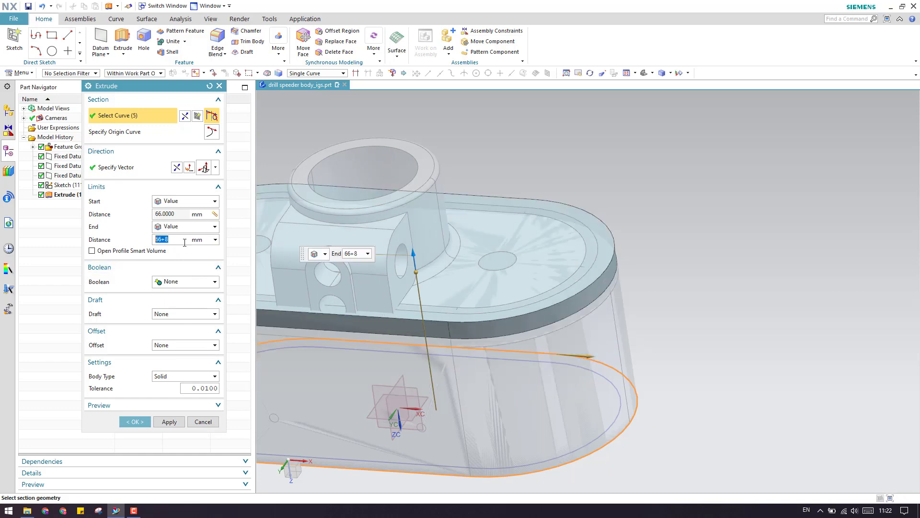
Create the extruded solid Extrude (113).
left_click(134, 422)
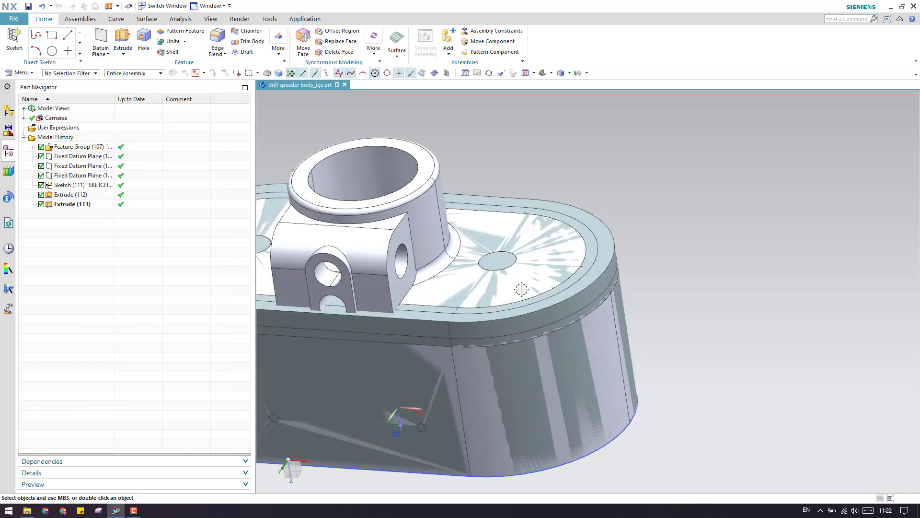
scroll(547, 316, "up", 5)
scroll(555, 333, "down", 4)
middle_click_drag(551, 331, 510, 340)
scroll(572, 372, "down", 4)
scroll(443, 394, "up", 5)
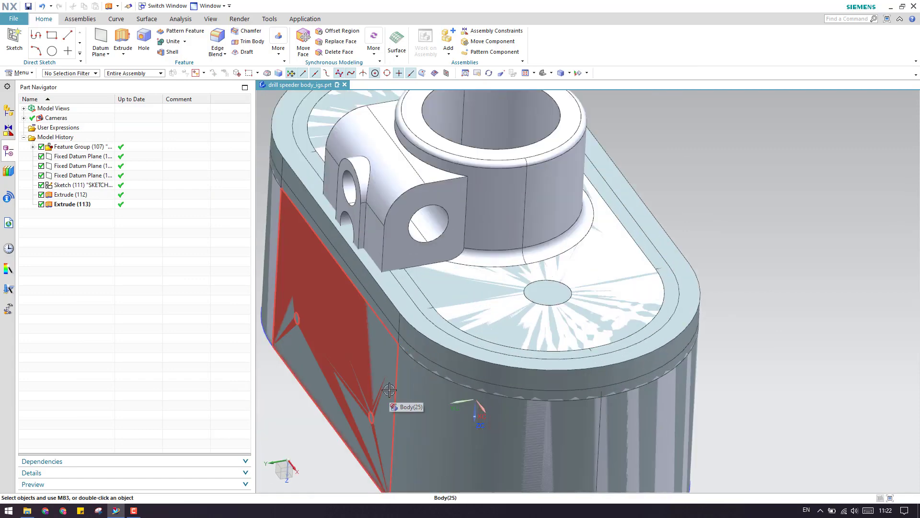
scroll(473, 291, "down", 3)
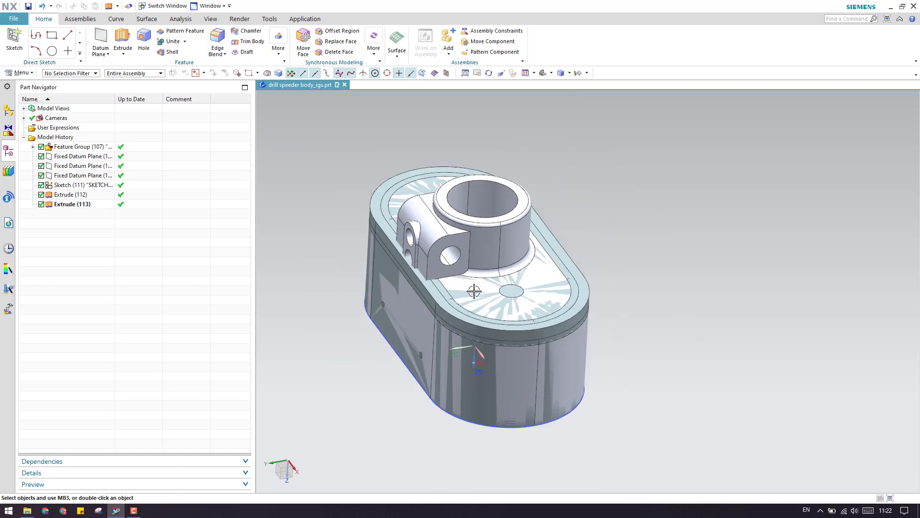
scroll(473, 291, "up", 3)
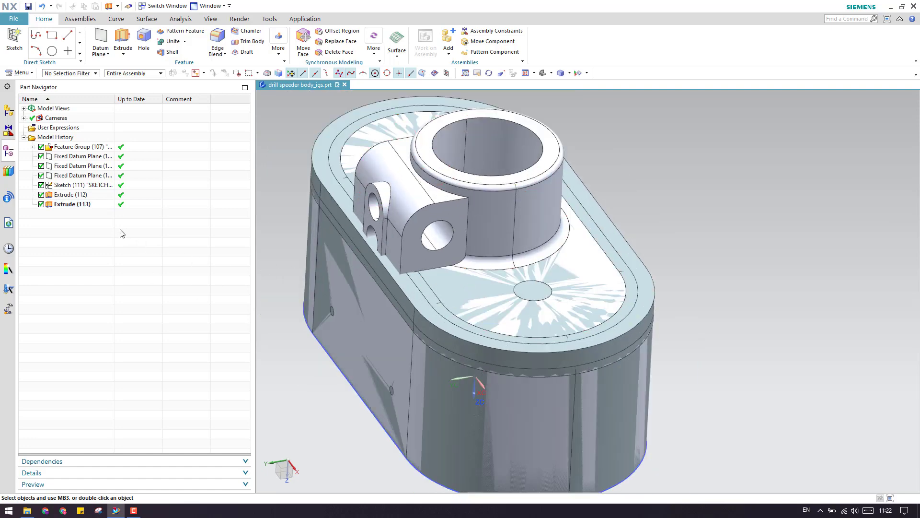
Unite Extrude (112) as target with Extrude (113) as tool.
left_click(170, 42)
left_click(65, 194)
left_click(70, 204)
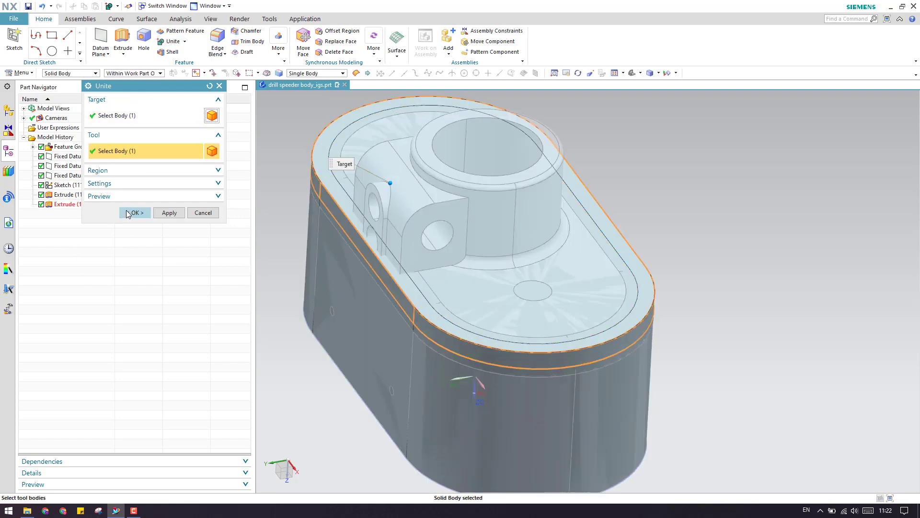
left_click(130, 213)
scroll(458, 323, "down", 1)
scroll(459, 323, "up", 3)
scroll(459, 323, "down", 3)
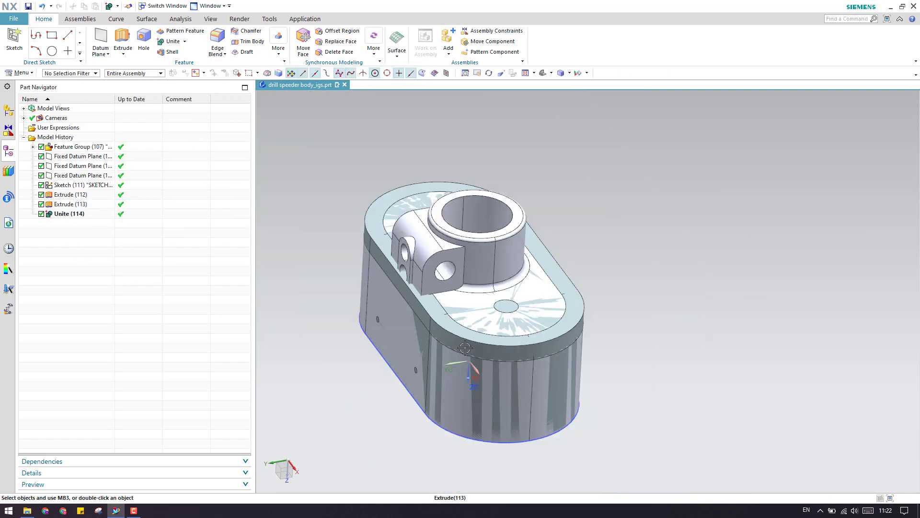
Orbit the united part to inspect its underside, top boss and sides.
mouse_move(458, 323)
middle_mouse_down()
mouse_move(550, 245)
mouse_move(556, 312)
mouse_move(532, 312)
mouse_move(519, 330)
middle_mouse_up()
scroll(519, 329, "up", 5)
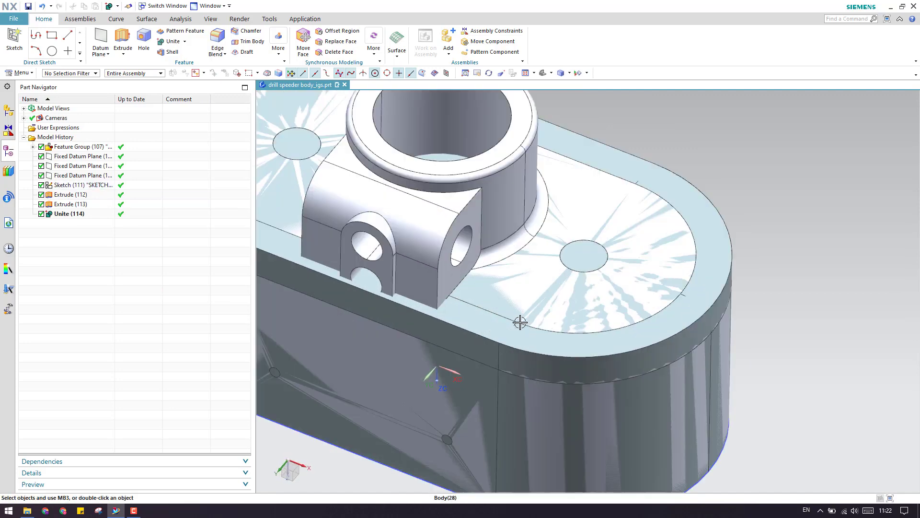
scroll(527, 322, "down", 4)
scroll(493, 294, "up", 4)
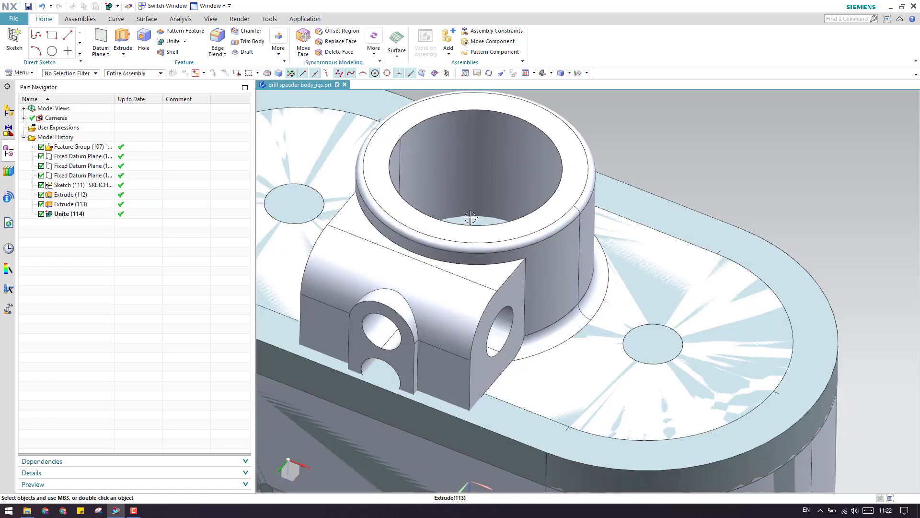
middle_click_drag(470, 211, 444, 248)
scroll(443, 248, "down", 3)
key("F8")
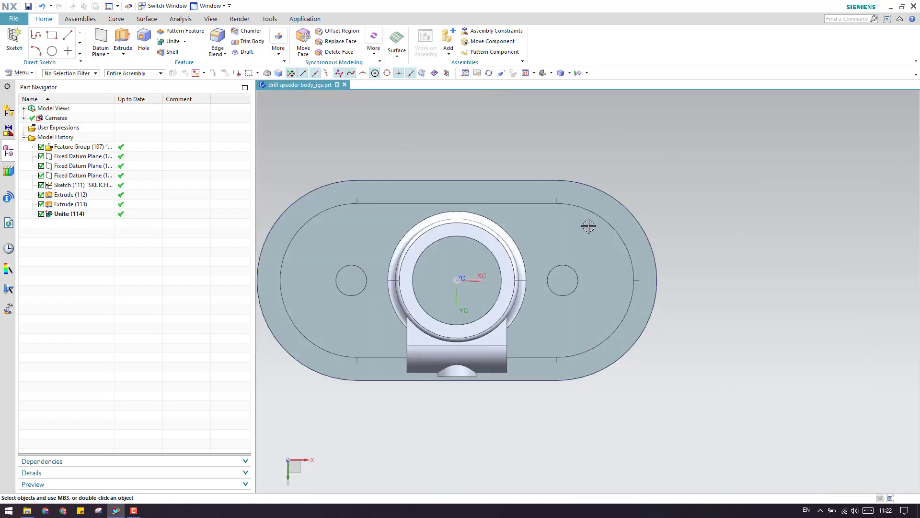
middle_click_drag(481, 307, 454, 291)
scroll(605, 277, "down", 3)
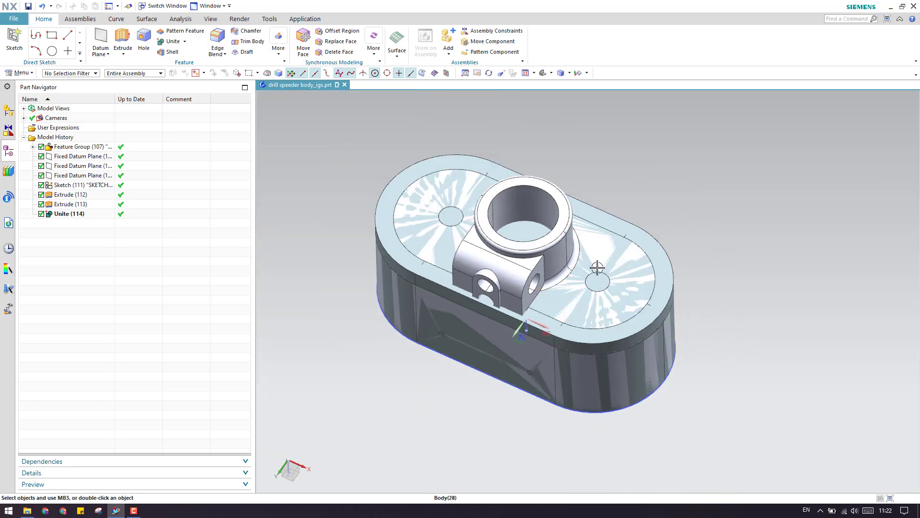
scroll(558, 240, "up", 3)
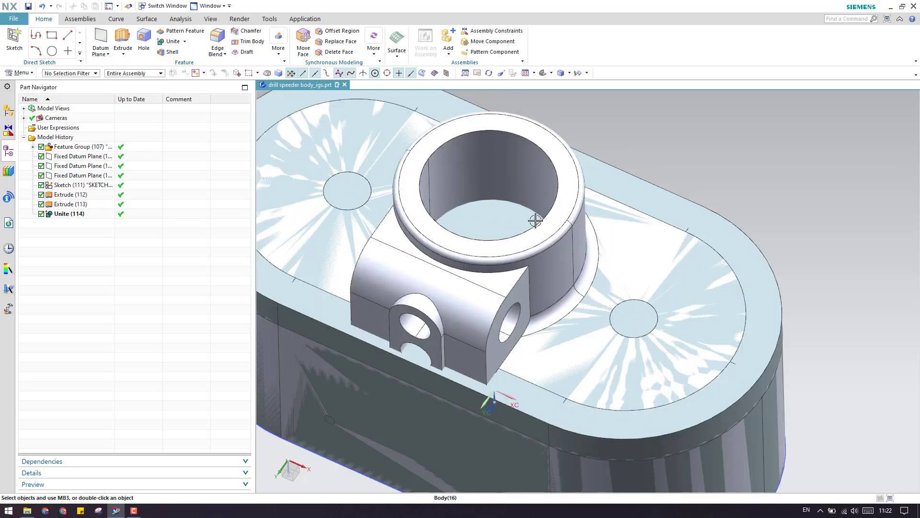
scroll(535, 220, "down", 3)
scroll(525, 258, "up", 4)
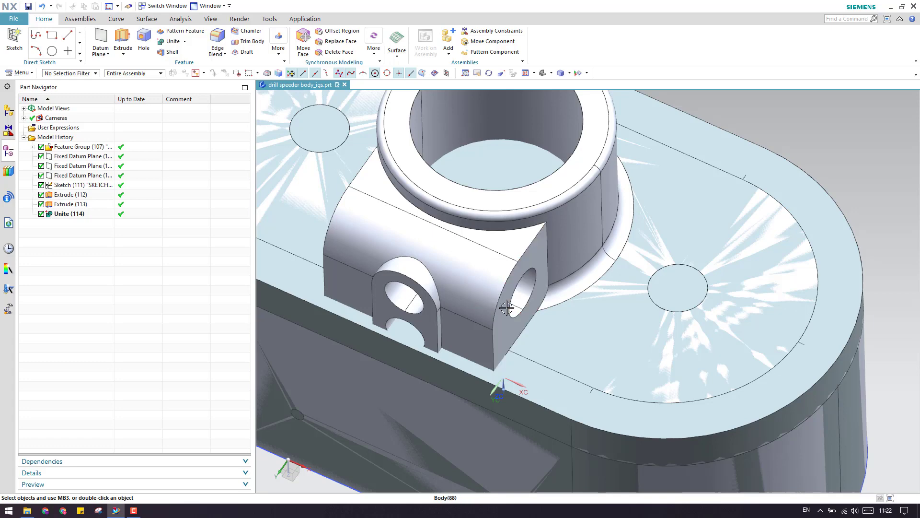
middle_click_drag(507, 307, 516, 180)
scroll(480, 291, "down", 3)
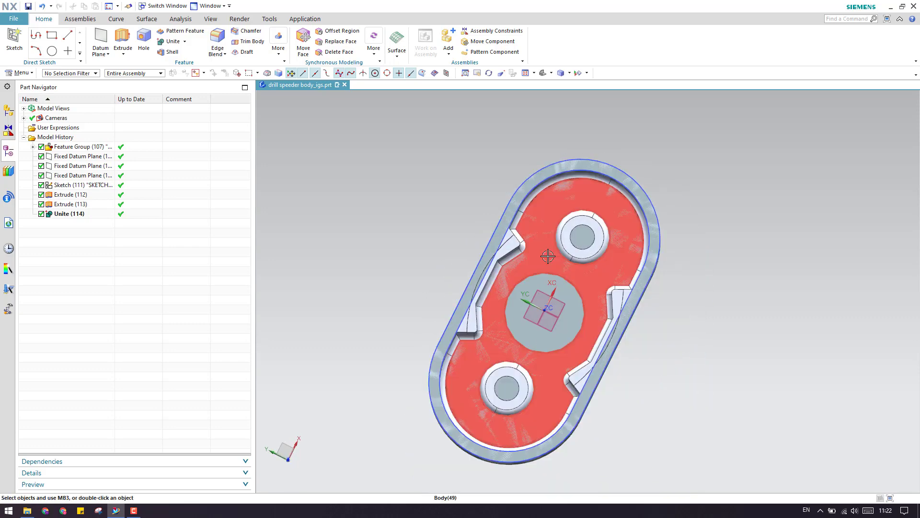
middle_click_drag(584, 369, 618, 436)
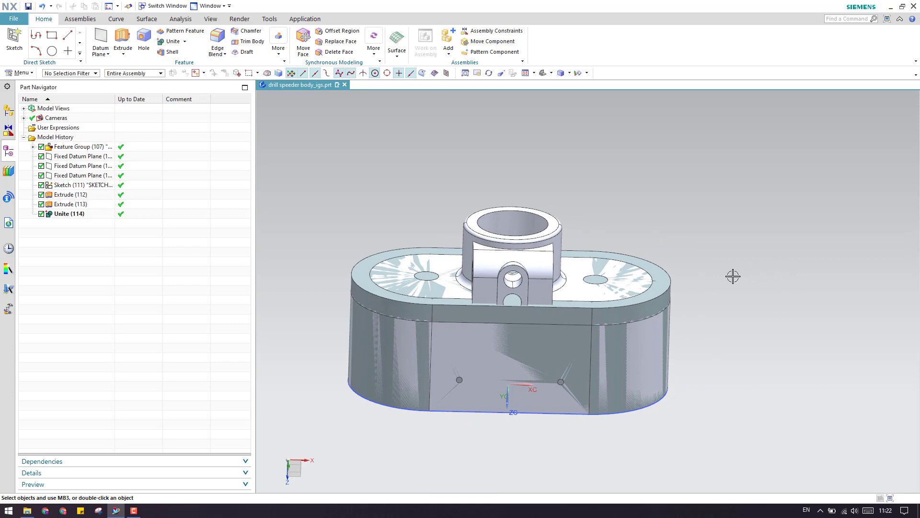
scroll(530, 260, "up", 3)
scroll(546, 267, "down", 2)
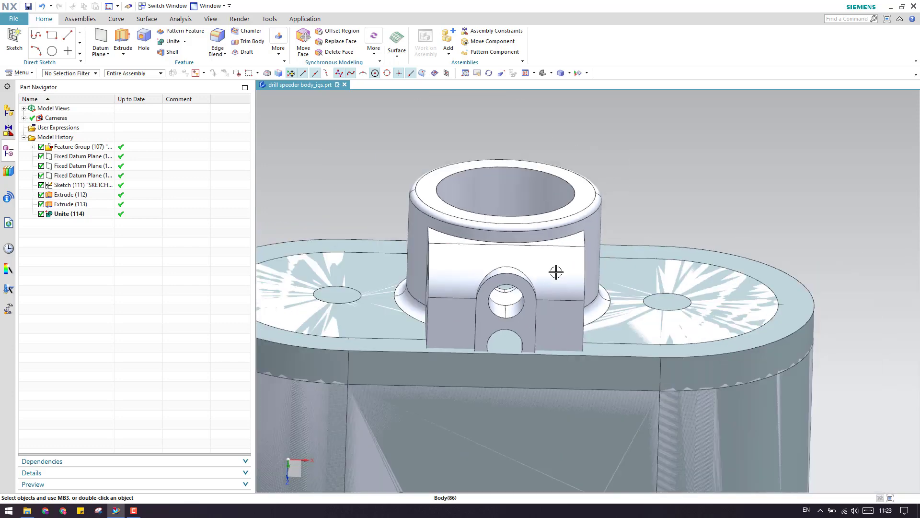
middle_click_drag(554, 277, 520, 290)
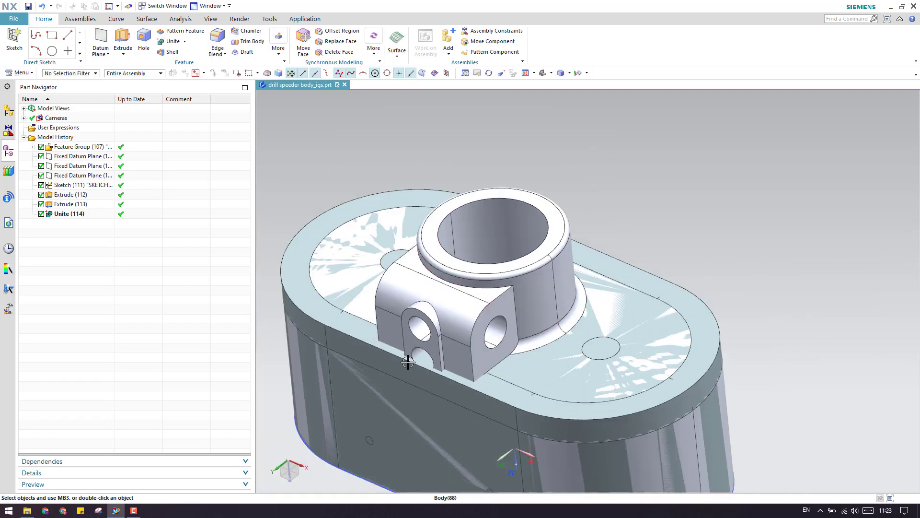
scroll(413, 365, "up", 5)
scroll(700, 419, "down", 4)
scroll(672, 431, "up", 2)
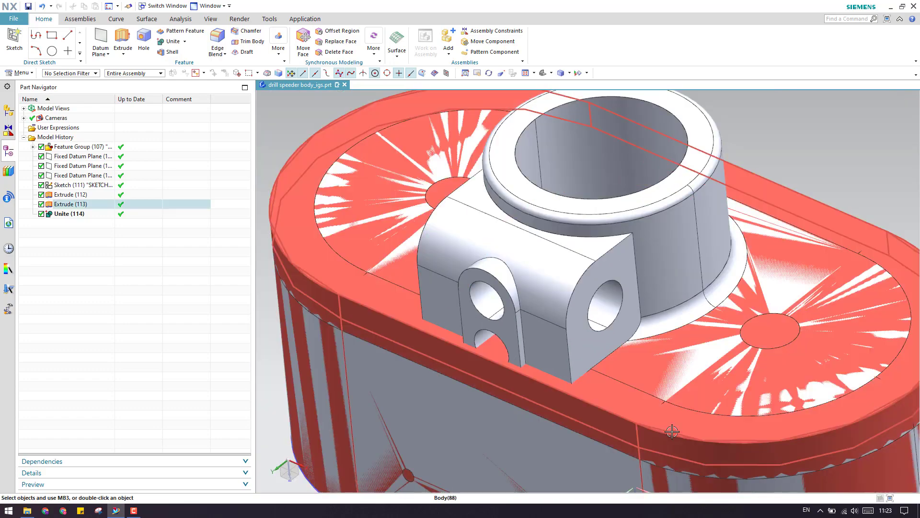
mouse_move(589, 380)
middle_mouse_down()
mouse_move(611, 352)
mouse_move(610, 366)
mouse_move(573, 379)
mouse_move(599, 384)
middle_mouse_up()
scroll(599, 383, "down", 1)
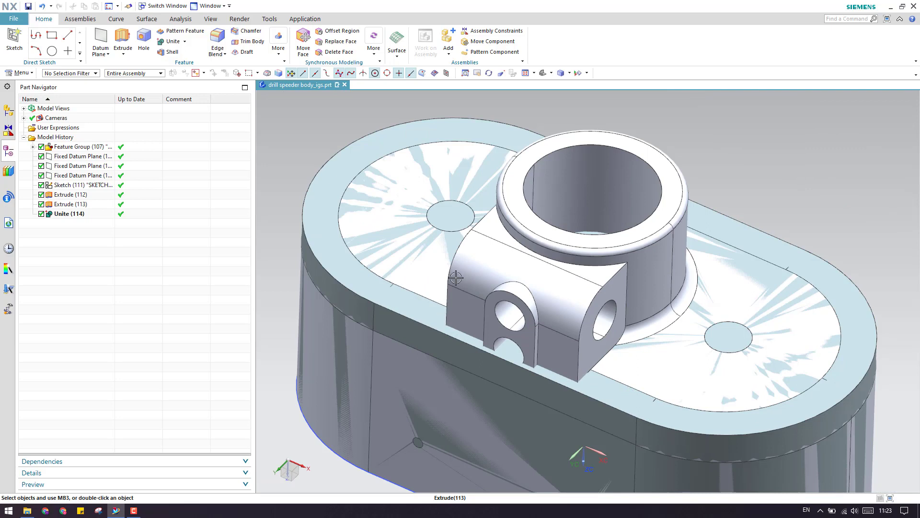
scroll(455, 278, "down", 1)
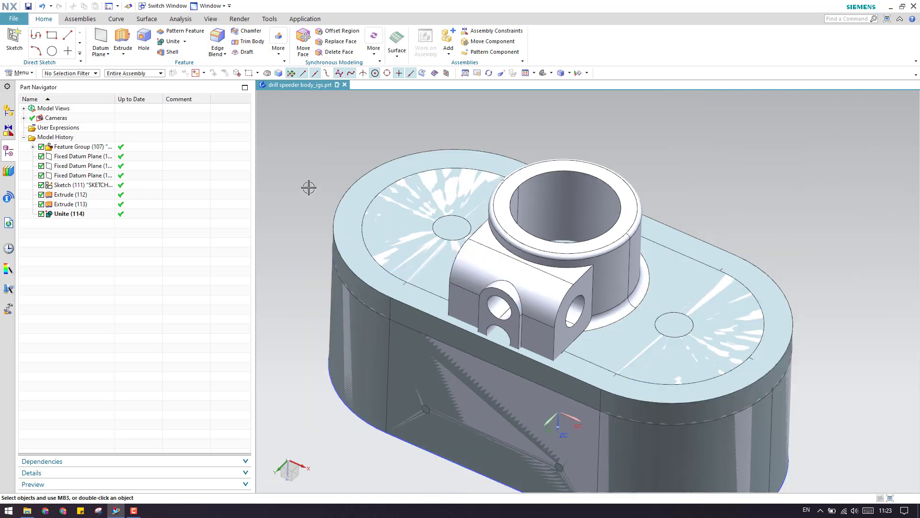
Create Sketch (115) on a housing face, then leave the sketch.
left_click(14, 38)
scroll(532, 335, "down", 1)
scroll(531, 349, "up", 1)
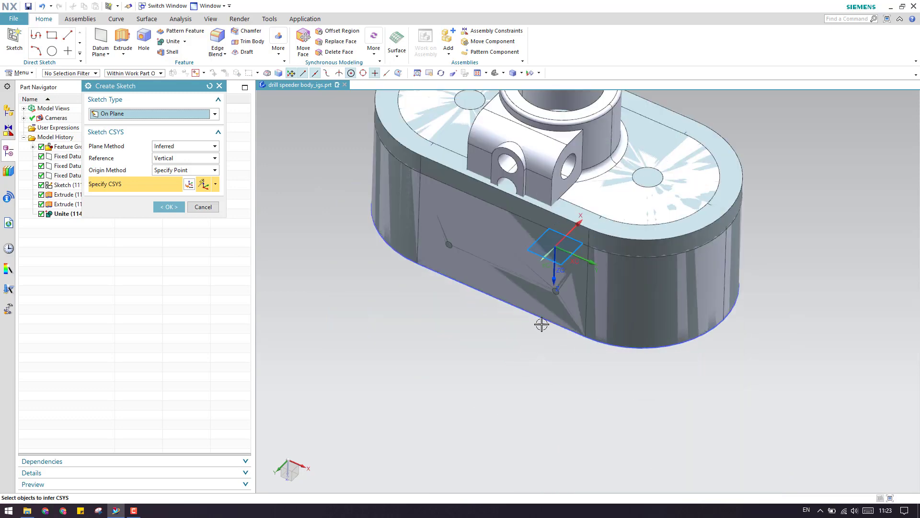
left_click(540, 322)
middle_click(540, 322)
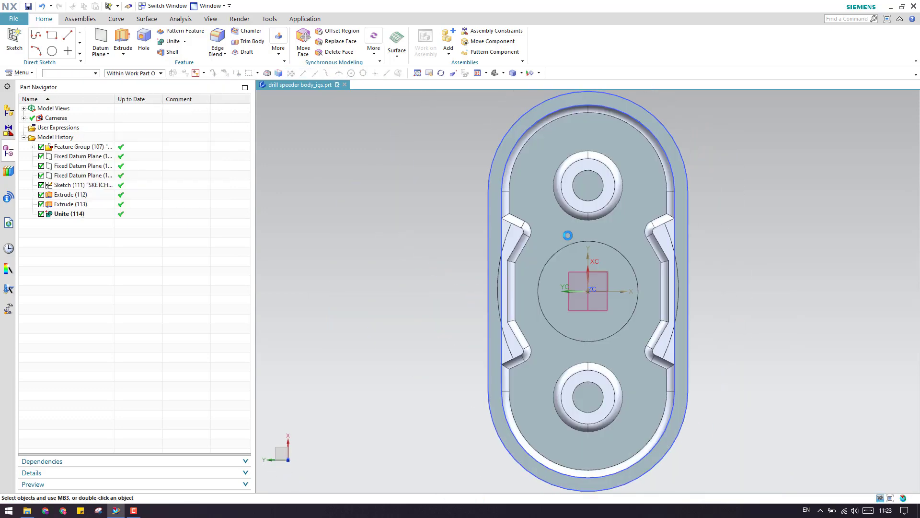
middle_click_drag(567, 235, 486, 246)
left_click(34, 41)
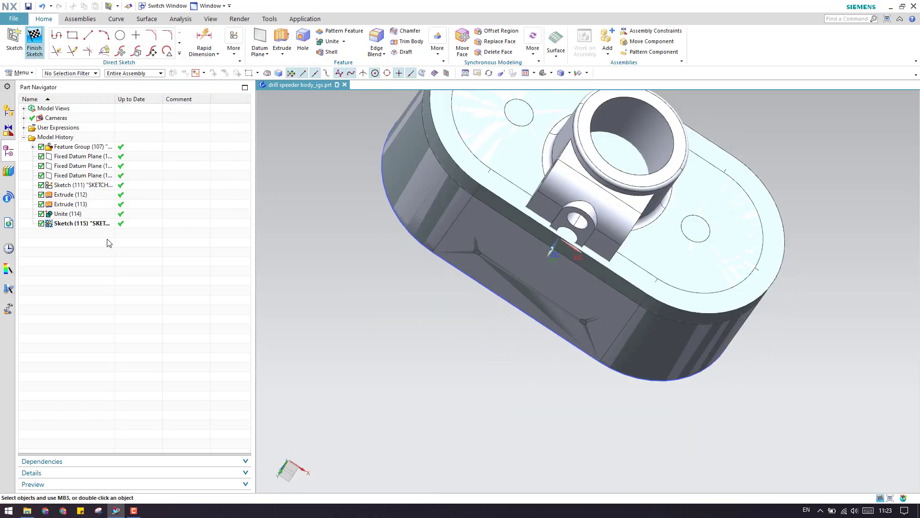
Reopen Sketch (115), revise its placement, and view the sketch plane face-on.
right_click(104, 224)
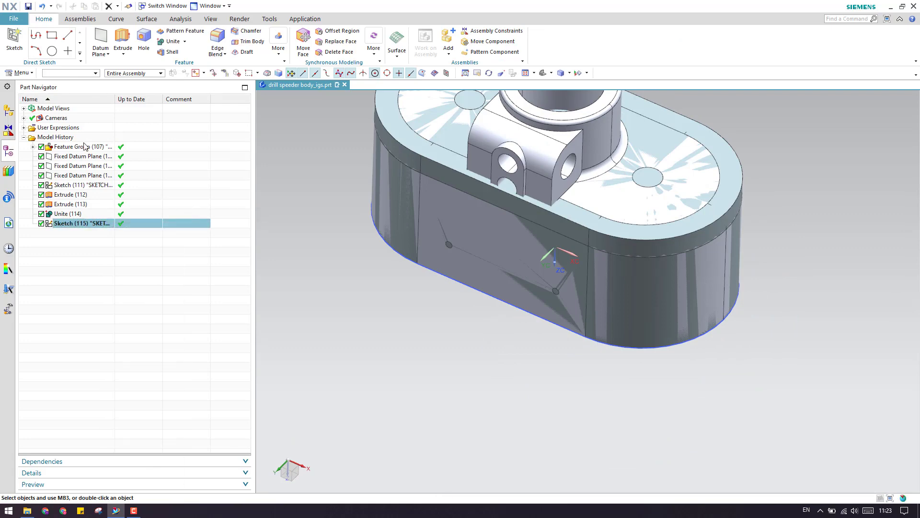
left_click(171, 213)
middle_click_drag(444, 310, 466, 248)
left_click(169, 207)
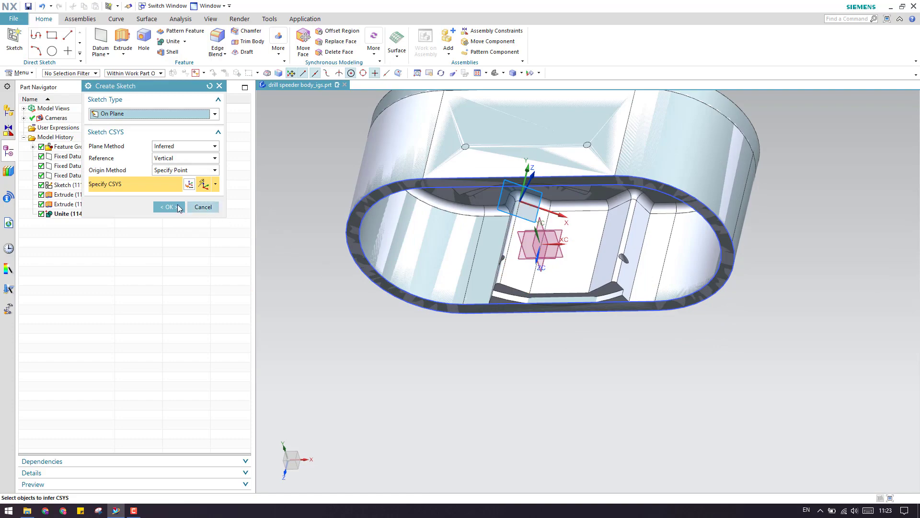
scroll(395, 269, "down", 3)
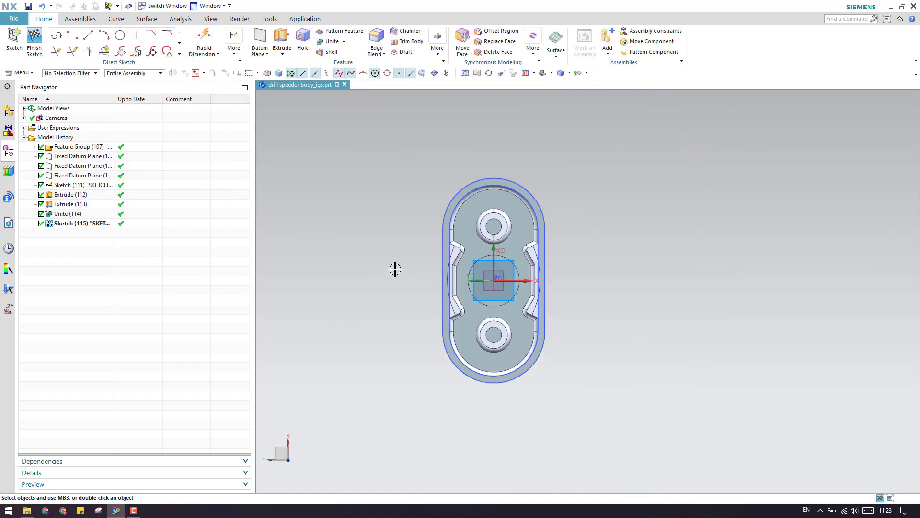
mouse_move(394, 269)
middle_mouse_down()
mouse_move(569, 405)
mouse_move(488, 308)
mouse_move(531, 307)
middle_mouse_up()
scroll(499, 285, "up", 5)
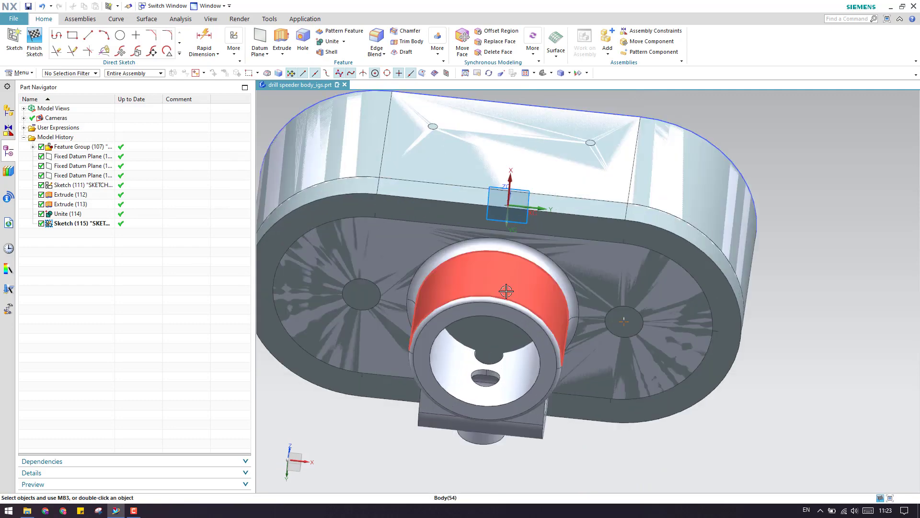
scroll(499, 286, "down", 6)
key("F8")
scroll(480, 249, "up", 8)
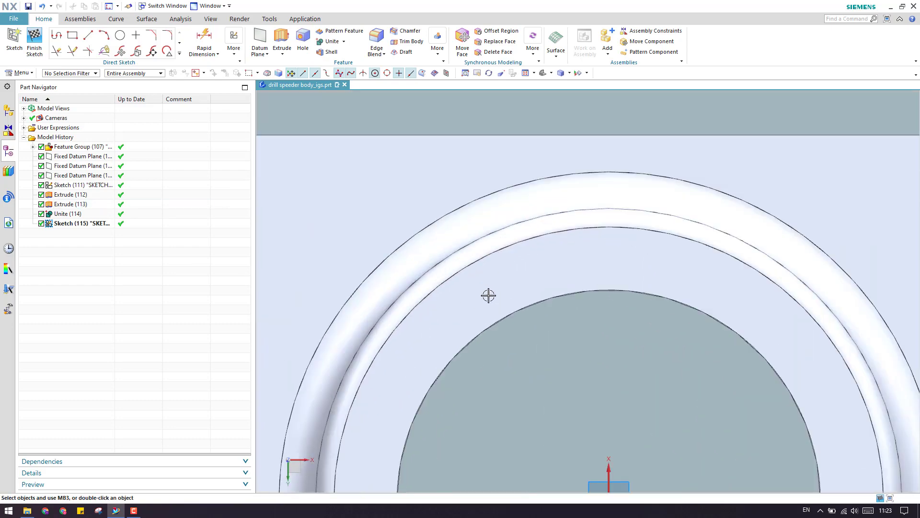
scroll(424, 264, "down", 3)
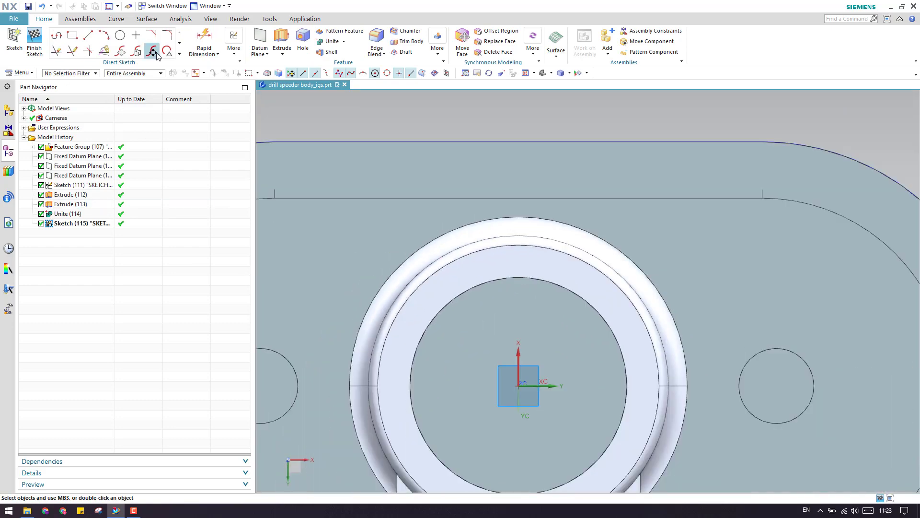
Project the boss's curved top edge into Sketch (115) as an arc and zoom out.
left_click(180, 55)
left_click(104, 128)
scroll(479, 245, "down", 4)
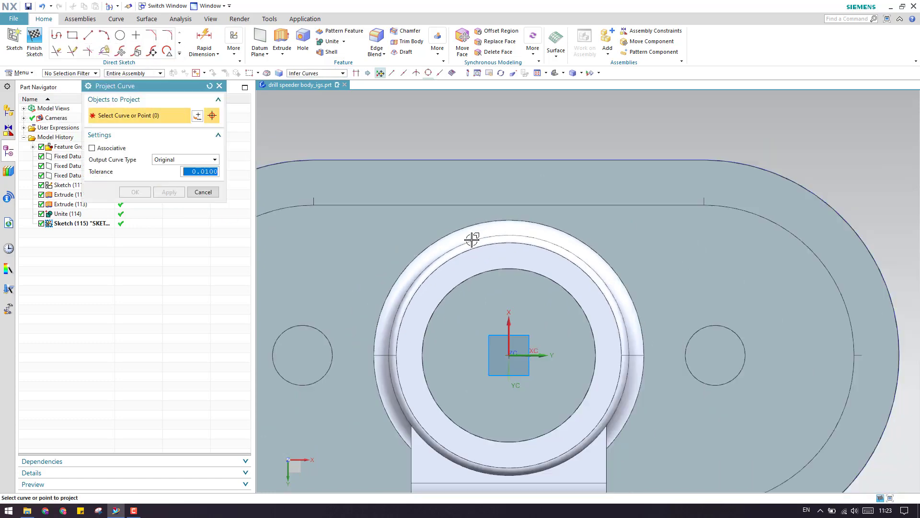
middle_click_drag(496, 267, 529, 309)
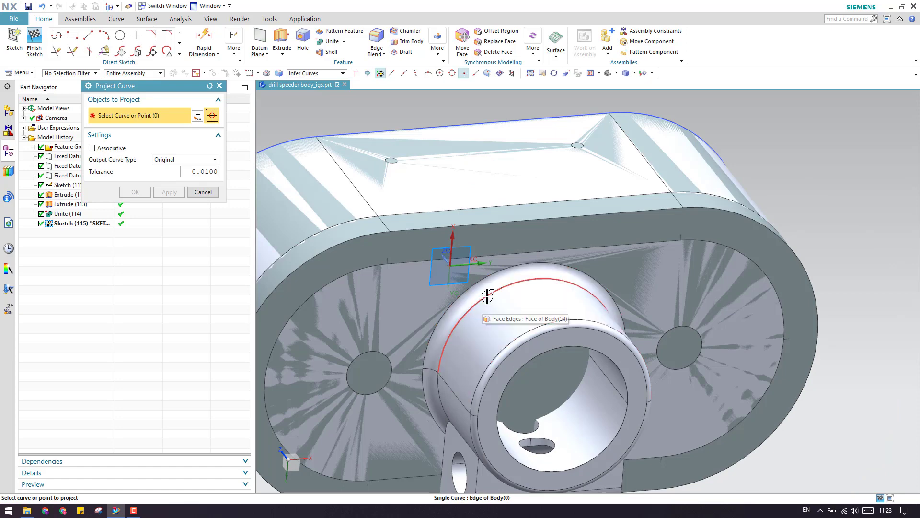
left_click(474, 314)
scroll(473, 317, "down", 3)
scroll(456, 364, "up", 5)
scroll(453, 369, "up", 2)
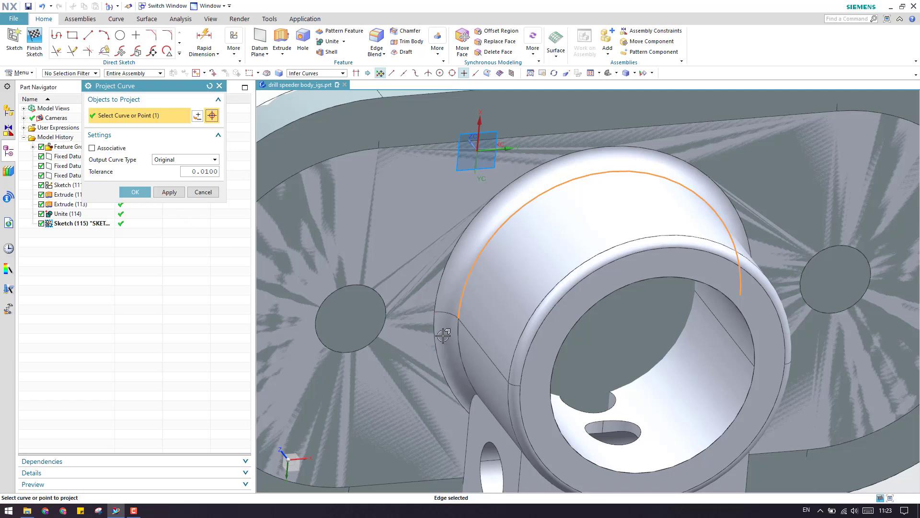
left_click(135, 192)
scroll(479, 312, "down", 6)
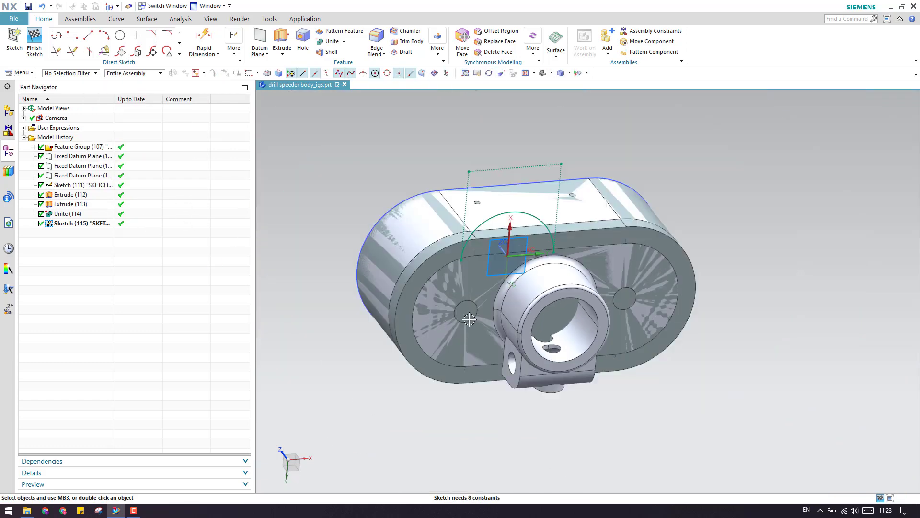
Hide the Feature Group and draw a circle centred on the sketch origin.
right_click(92, 149)
left_click(105, 155)
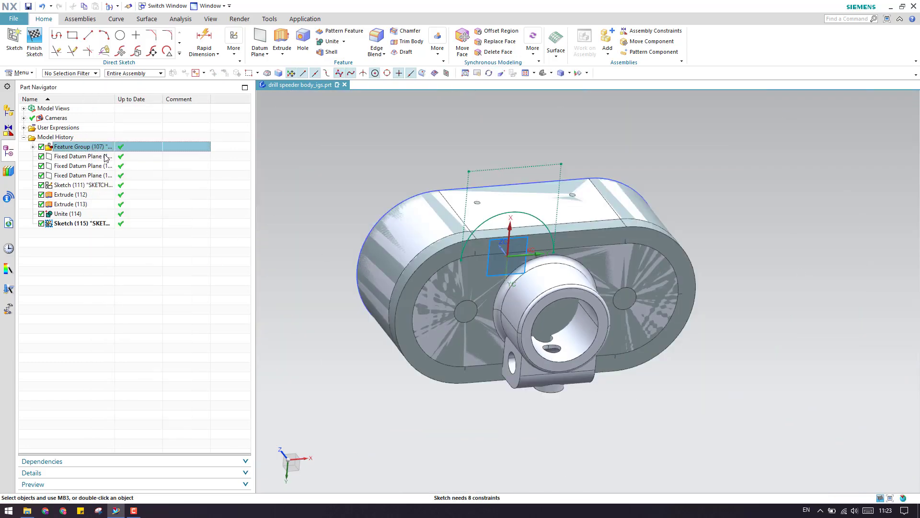
key("F8")
scroll(456, 278, "up", 1)
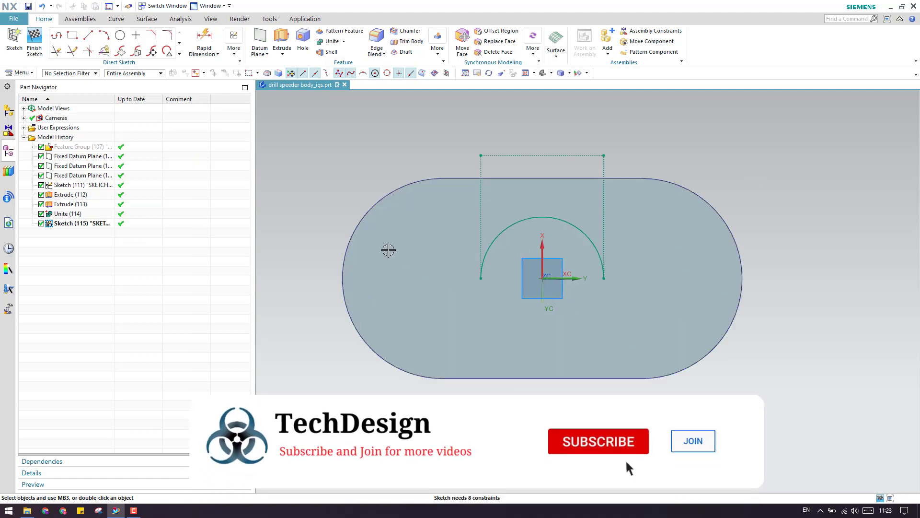
left_click(120, 35)
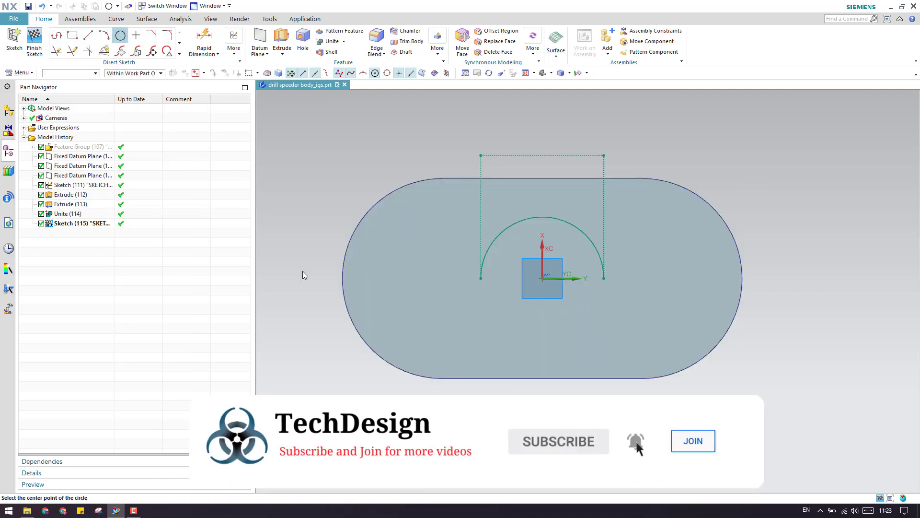
left_click(543, 278)
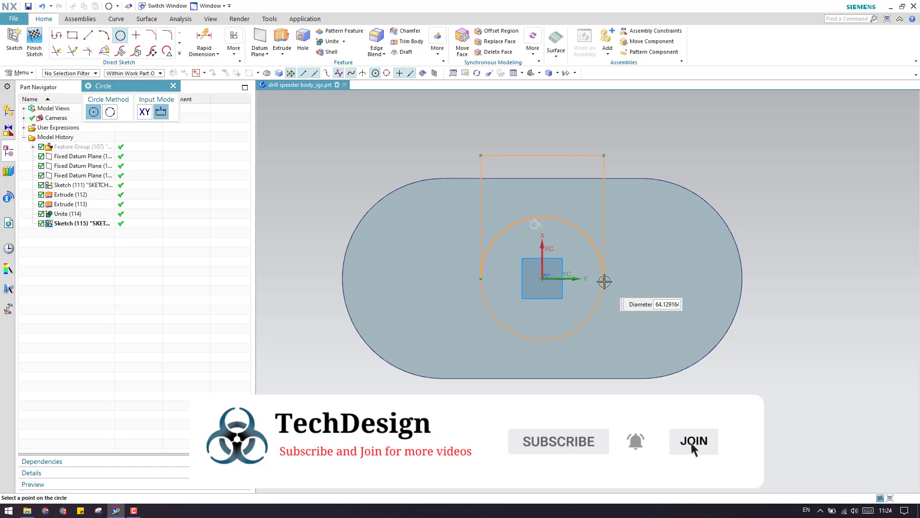
left_click(604, 282)
key("Escape")
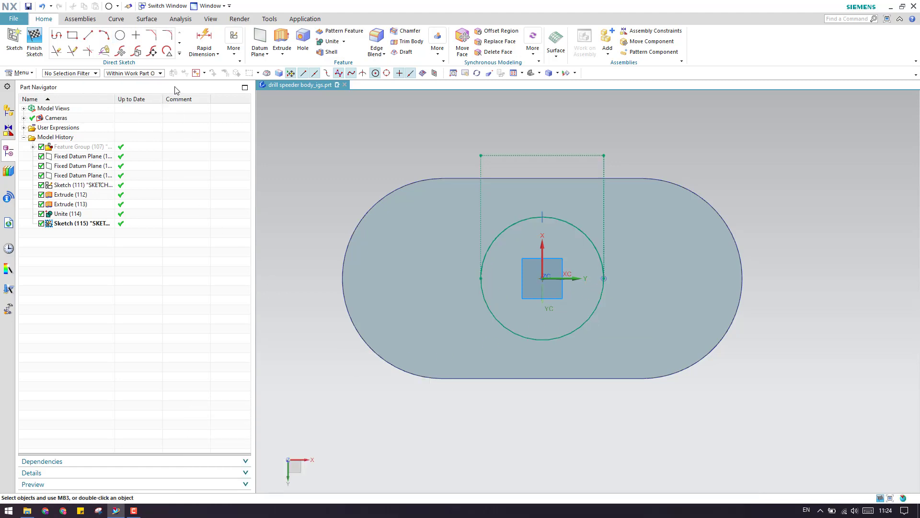
Select the circle Arc6 through QuickPick and delete it.
right_click(501, 232)
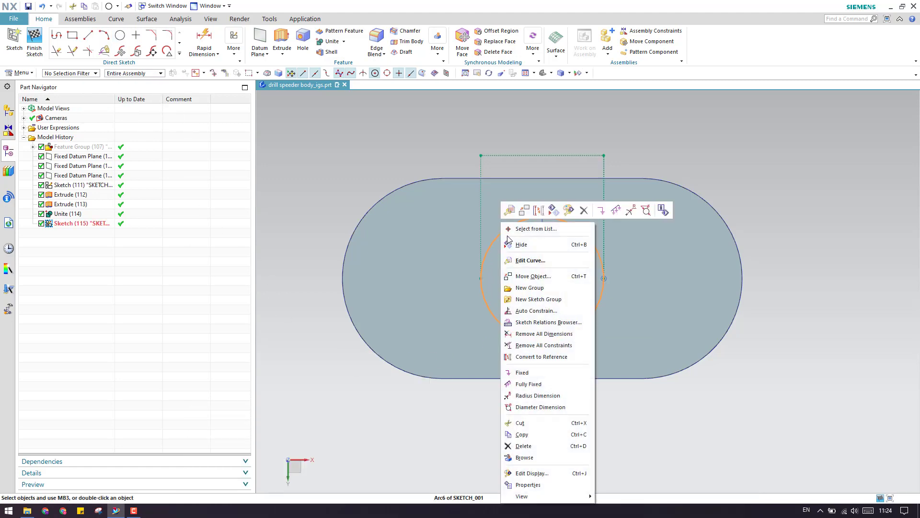
left_click(513, 232)
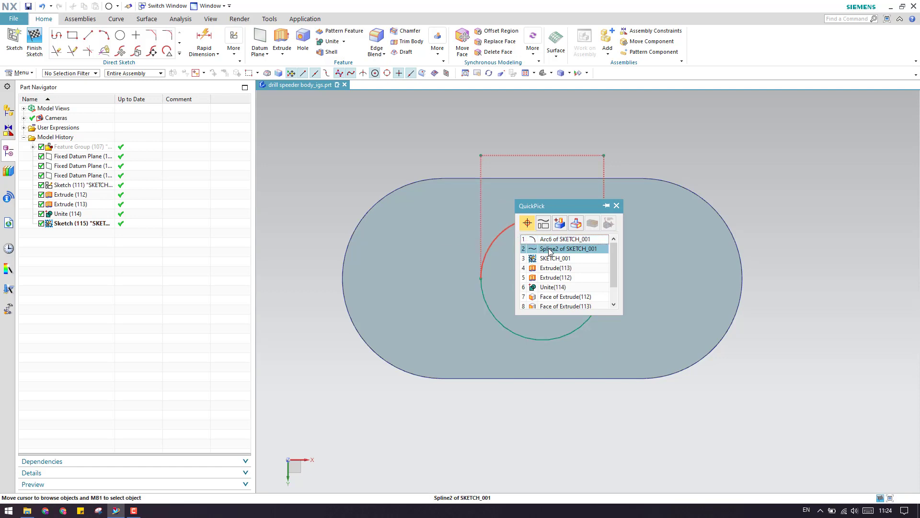
left_click(547, 240)
key("Escape")
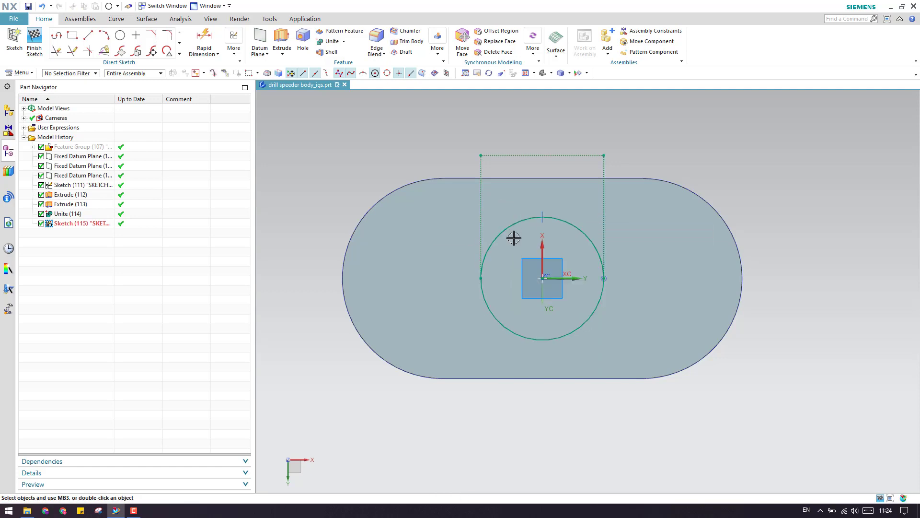
right_click(515, 225)
left_click(516, 229)
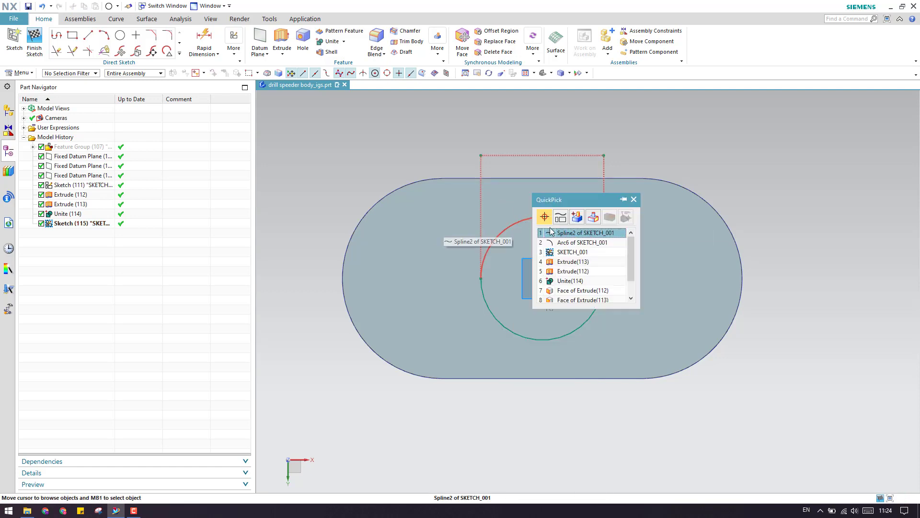
left_click(560, 240)
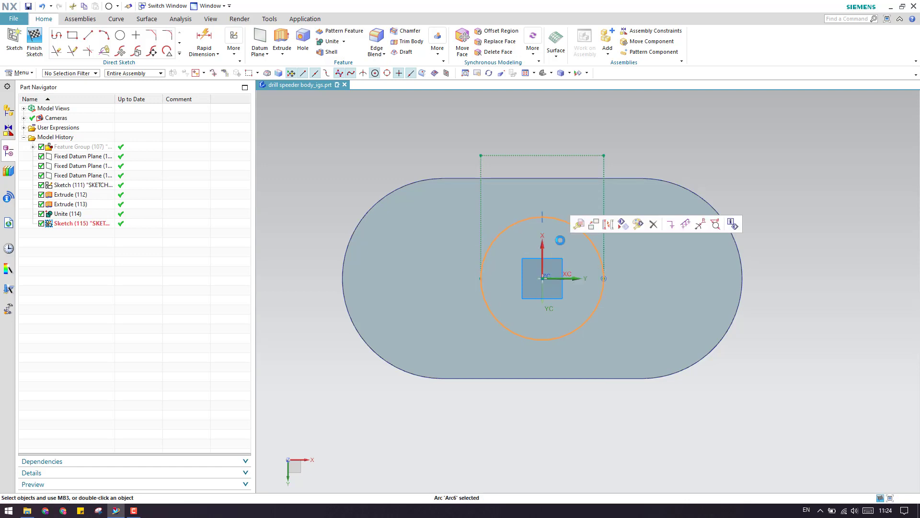
key("Delete")
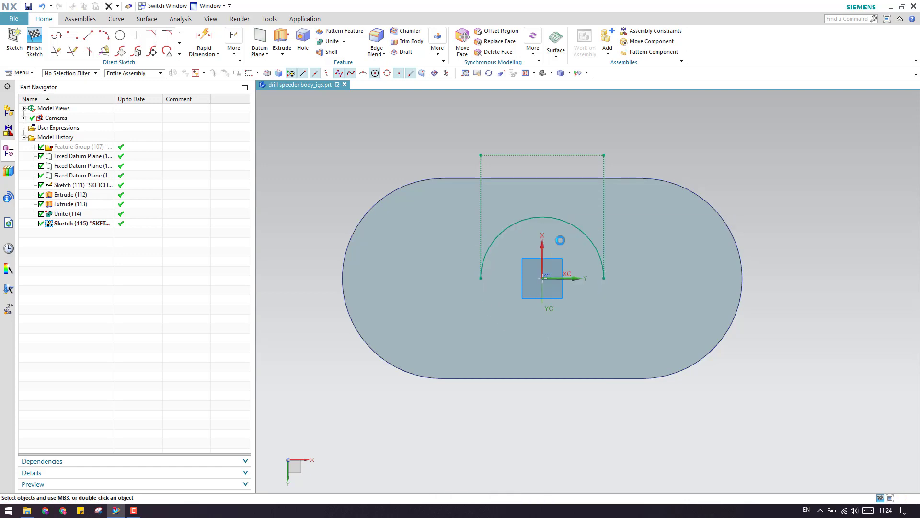
Delete the projected Spline2 and finish the sketch.
right_click(517, 223)
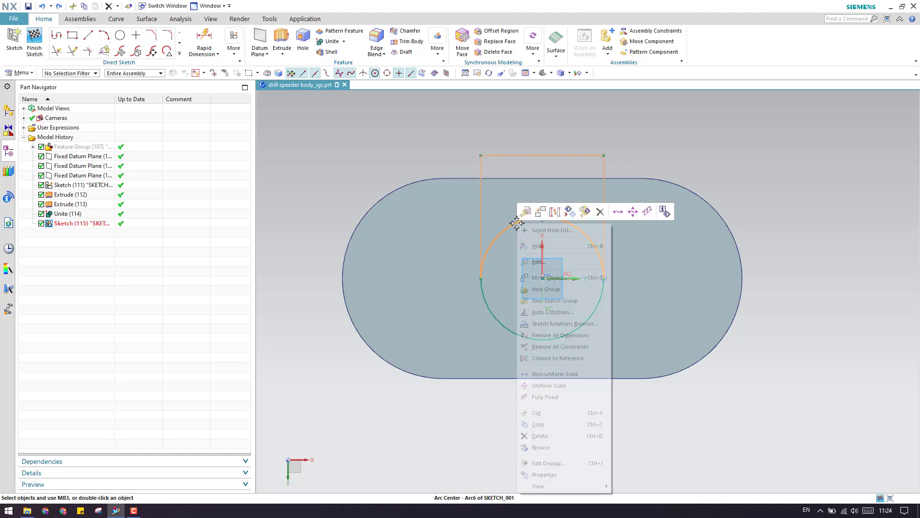
left_click(538, 229)
left_click(540, 232)
left_click(541, 231)
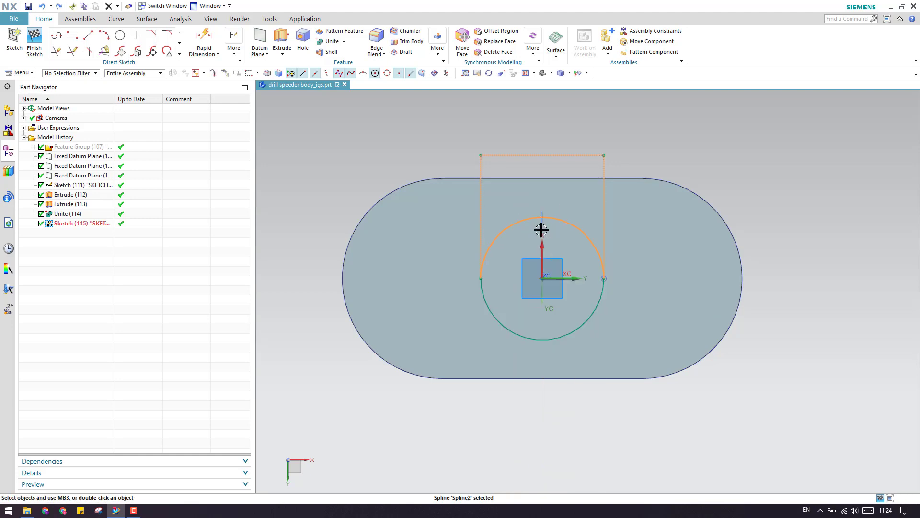
key("Delete")
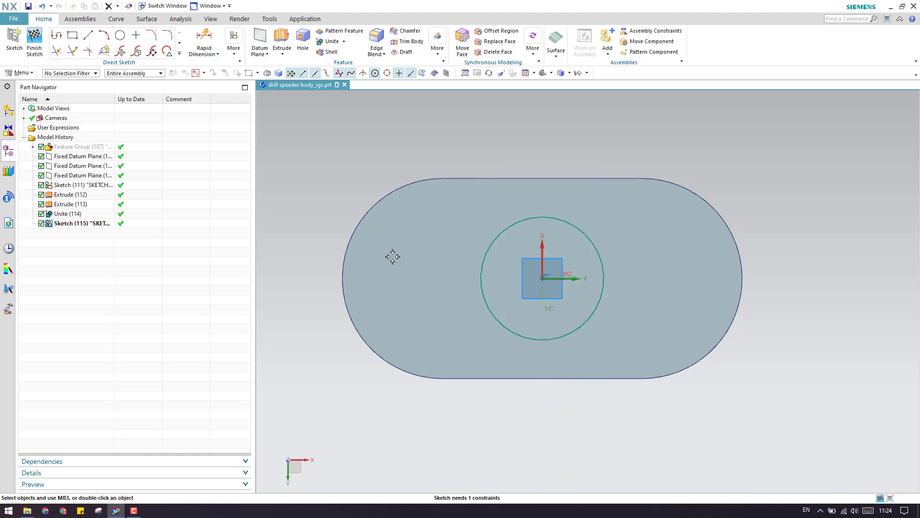
left_click(45, 54)
mouse_move(527, 335)
middle_mouse_down()
mouse_move(556, 398)
mouse_move(470, 294)
mouse_move(487, 347)
middle_mouse_up()
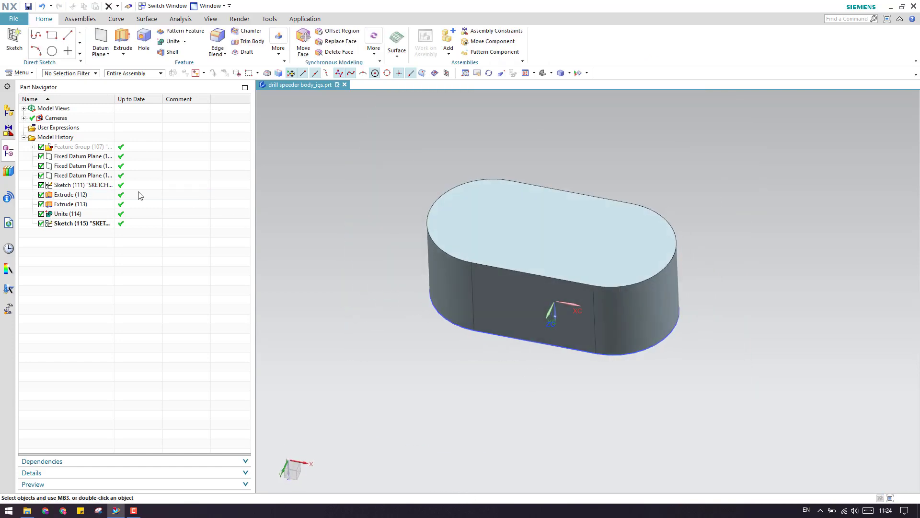
Unsuppress the Feature Group so the full model shows again.
right_click(80, 147)
left_click(168, 232)
middle_click_drag(385, 254, 360, 298)
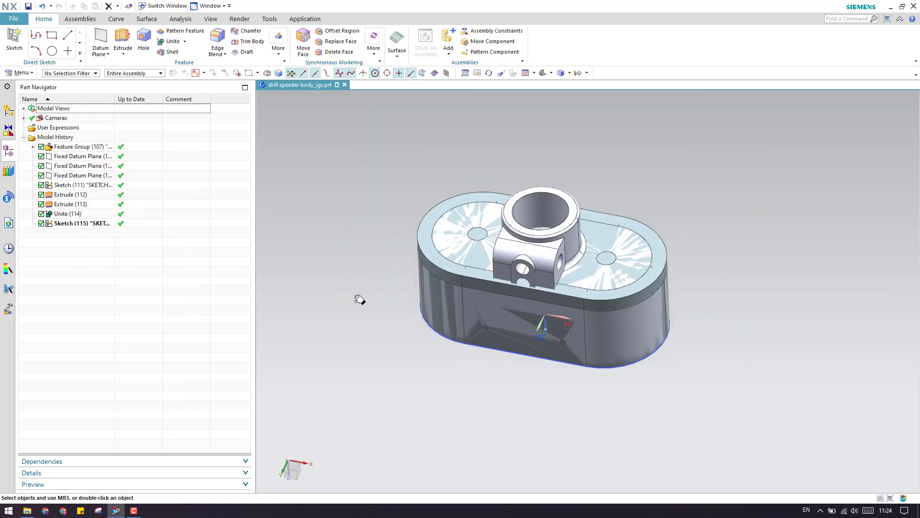
Extrude Sketch (115) reversed to point upward, with start distance 74 mm.
key("x")
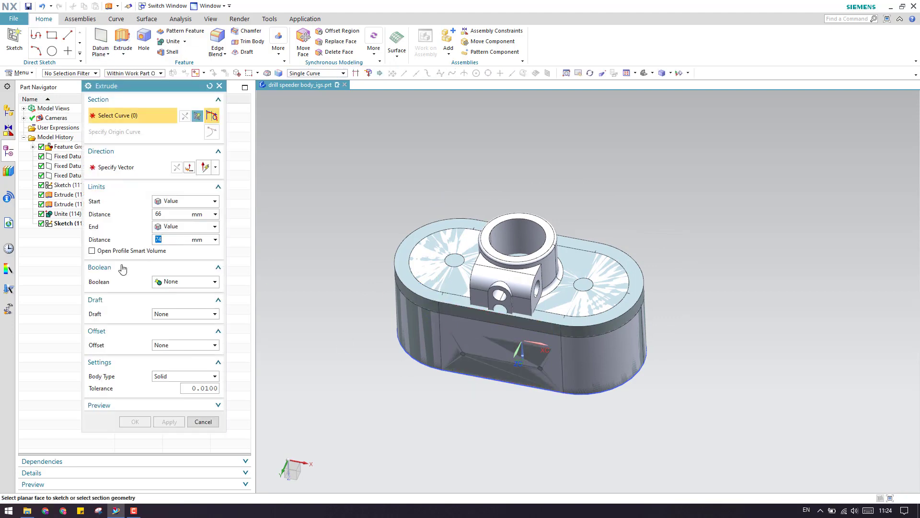
left_click(75, 227)
middle_click_drag(841, 362, 528, 429)
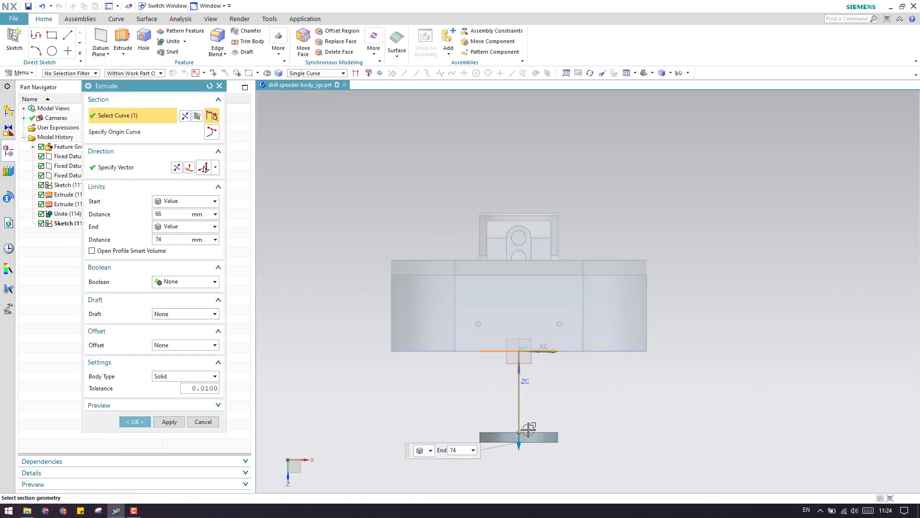
left_click(176, 168)
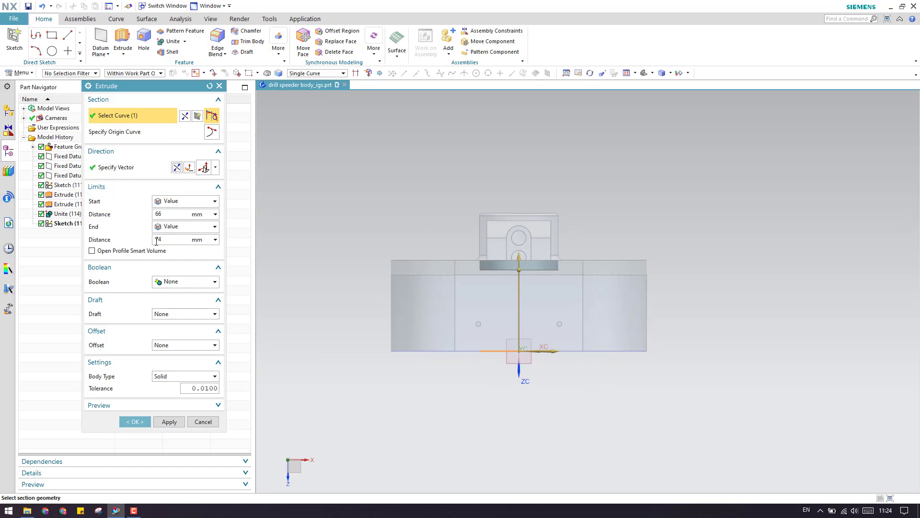
left_click(168, 217)
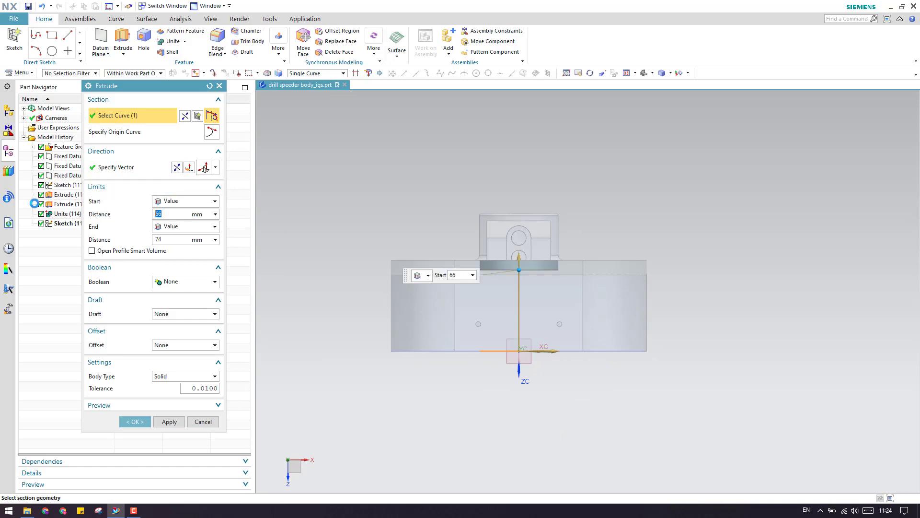
left_click(162, 240)
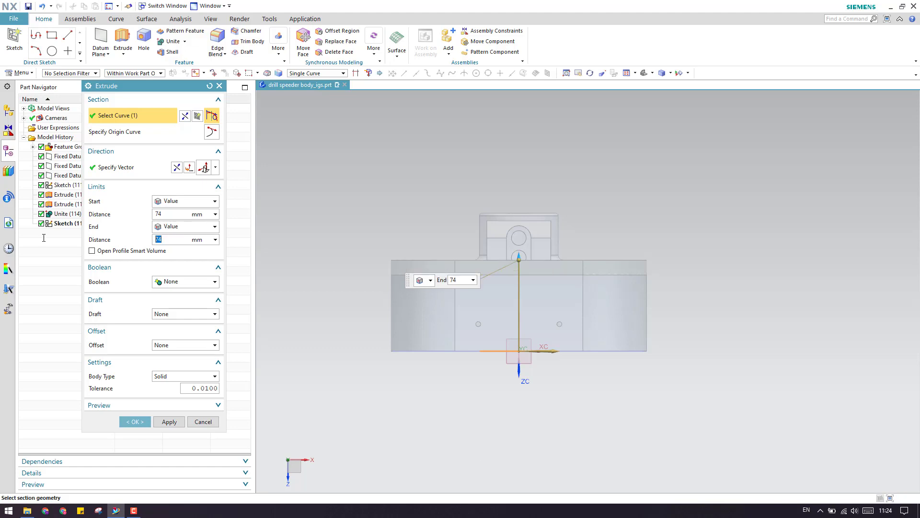
left_click(215, 240)
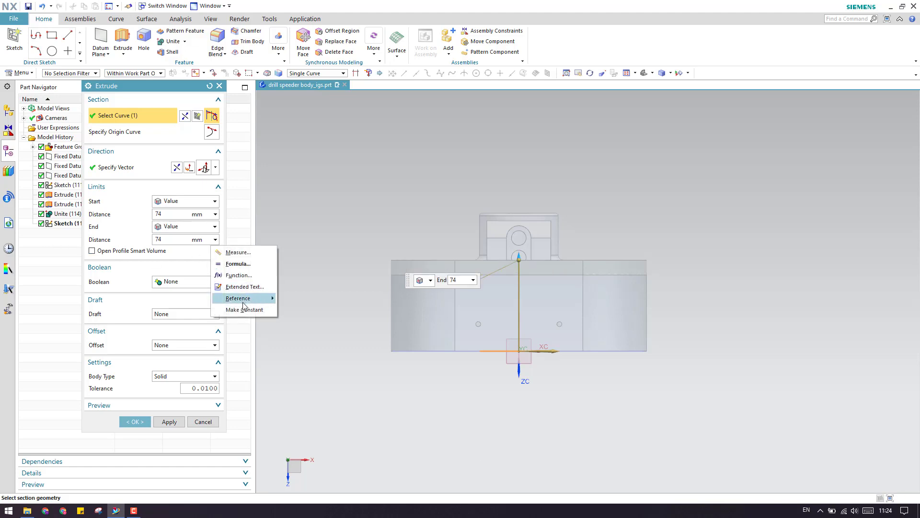
Measure the end distance along ZC from the bottom edge to the boss top (112 mm).
left_click(238, 252)
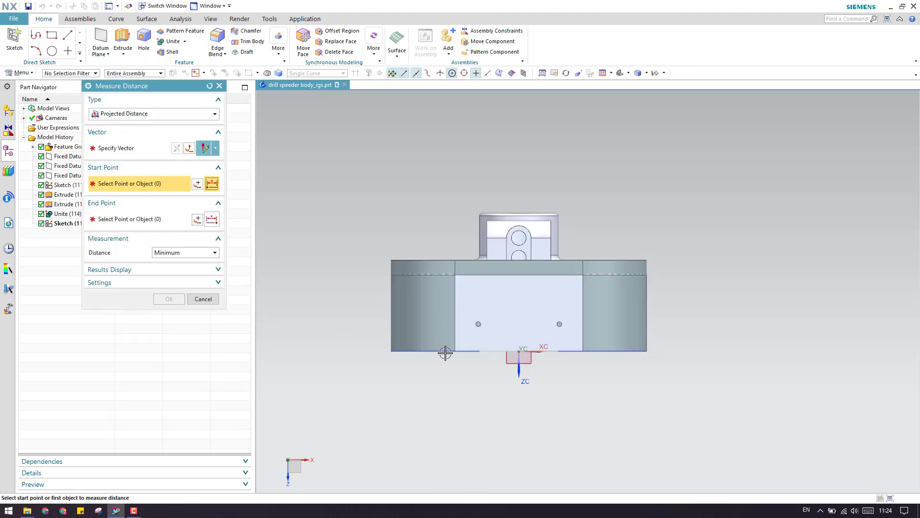
middle_click_drag(446, 353, 421, 372)
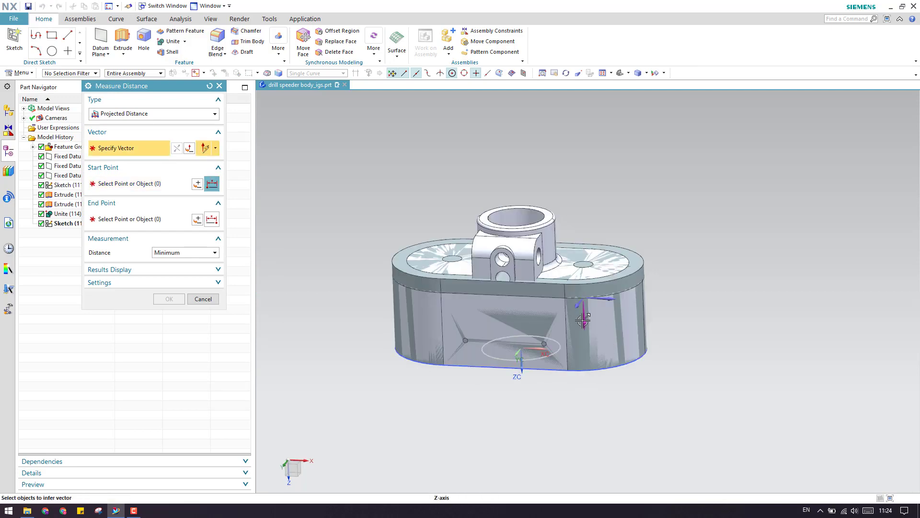
left_click(514, 377)
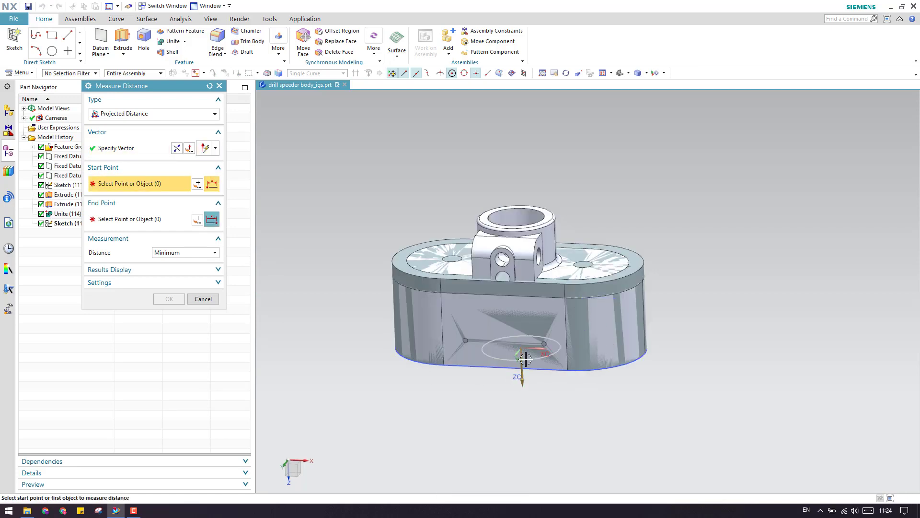
left_click(503, 368)
scroll(532, 216, "up", 3)
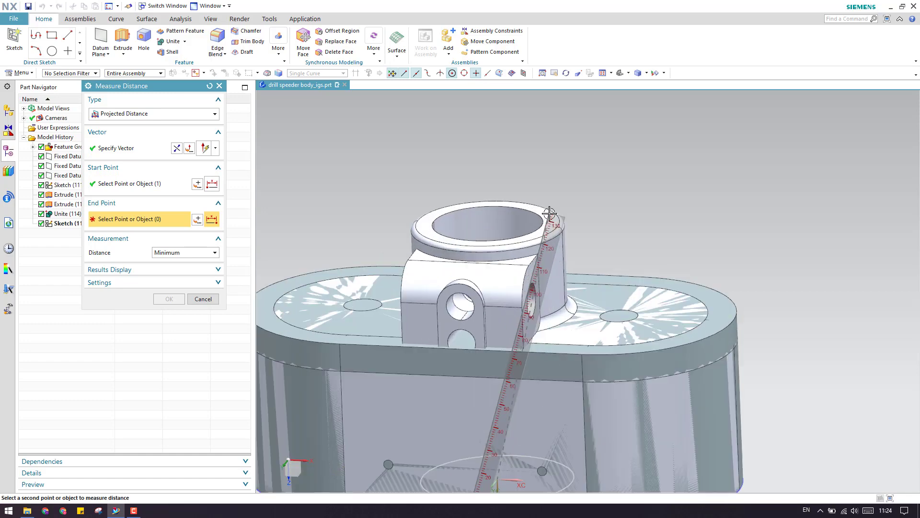
left_click(549, 220)
left_click(167, 299)
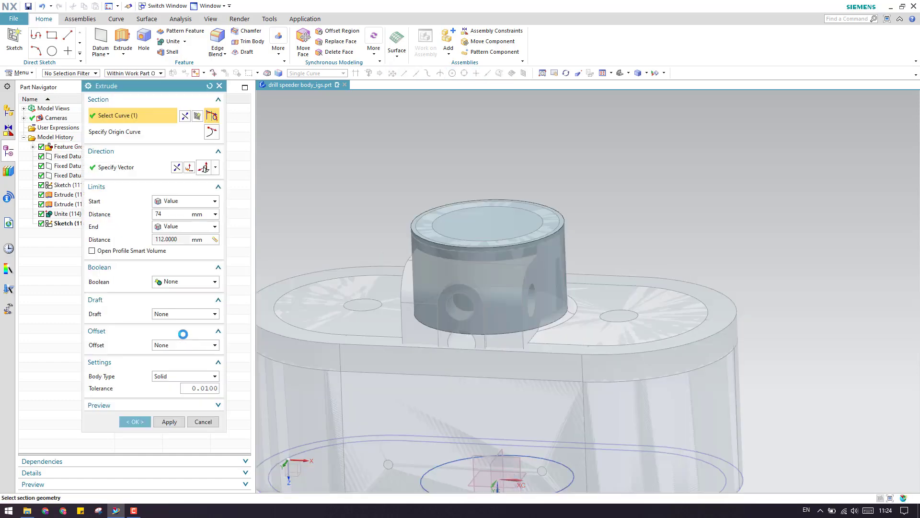
Keep the Solid body type and create the cylinder as Extrude (116).
scroll(335, 307, "down", 3)
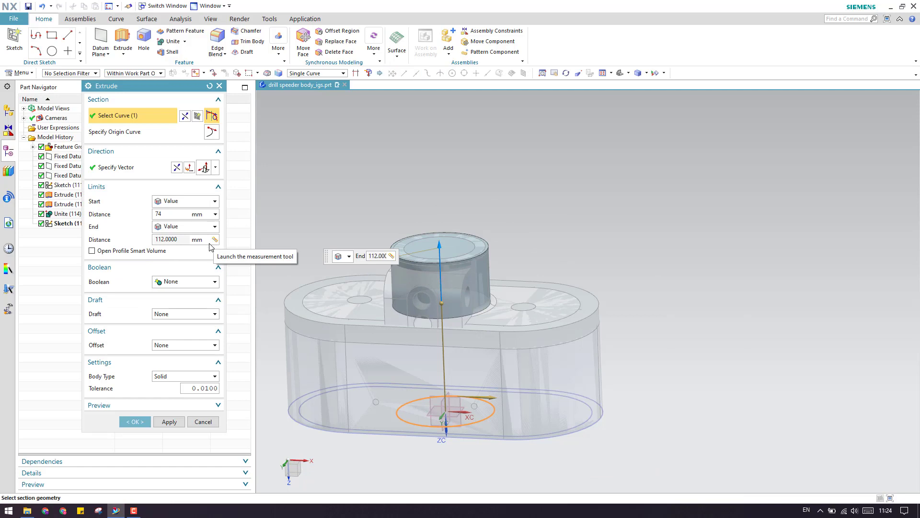
left_click(173, 380)
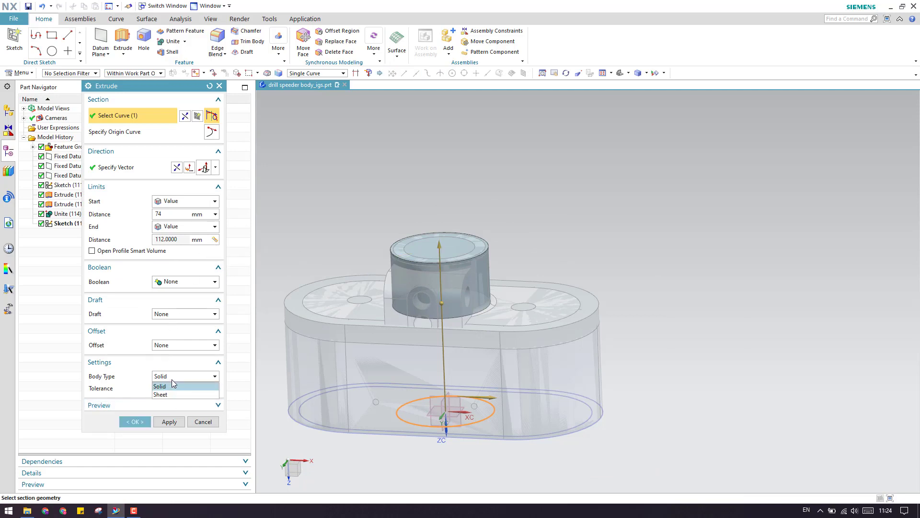
left_click(172, 379)
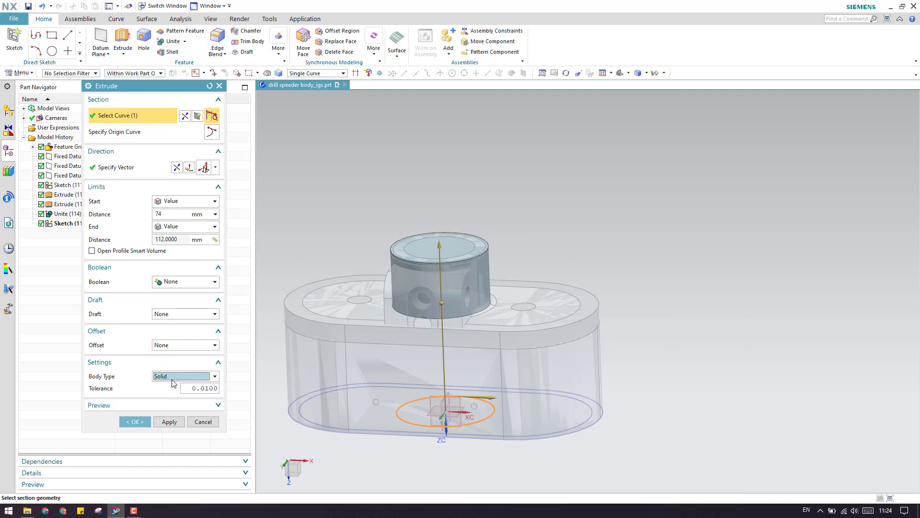
left_click(135, 422)
scroll(494, 273, "up", 4)
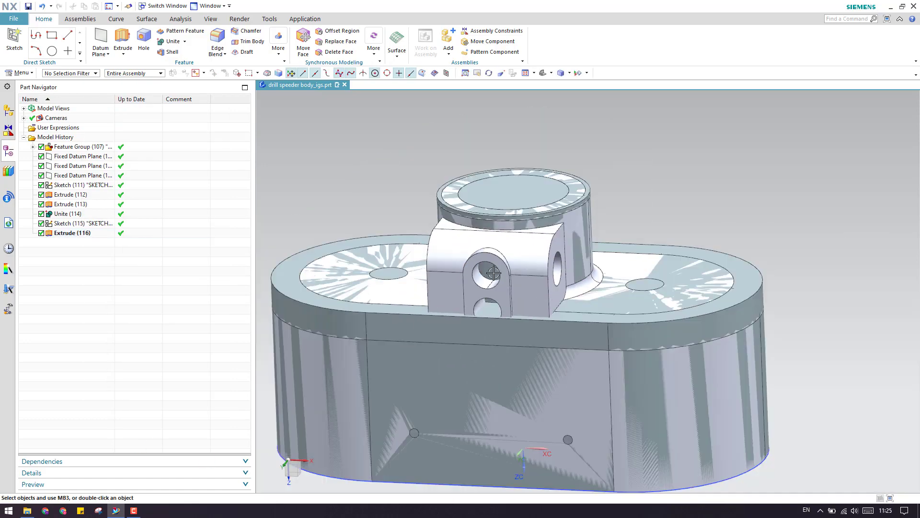
Create Sketch (117) on the fixed datum plane and expand the full sketch curve gallery.
middle_click_drag(494, 273, 498, 246)
scroll(500, 264, "up", 2)
scroll(503, 259, "down", 5)
scroll(498, 246, "up", 3)
scroll(512, 252, "down", 4)
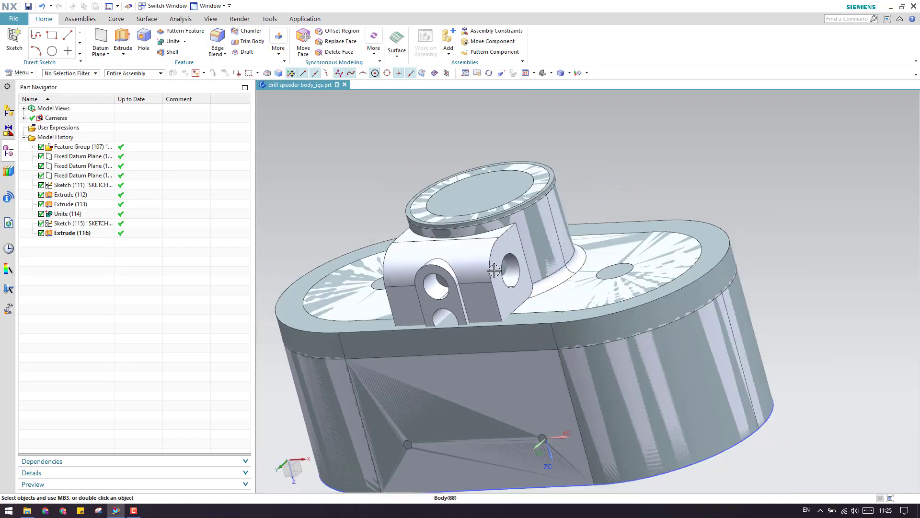
left_click(15, 39)
middle_click_drag(512, 412, 533, 412)
scroll(533, 412, "up", 3)
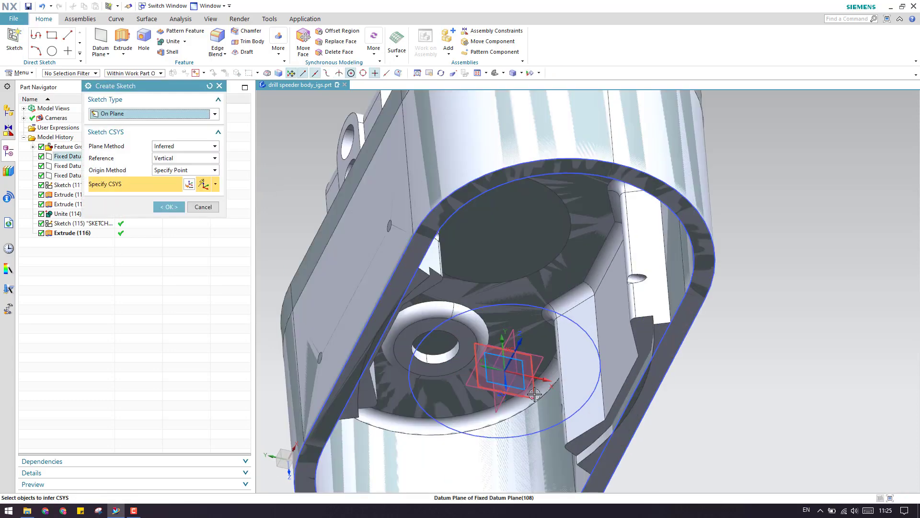
left_click(506, 367)
left_click(177, 209)
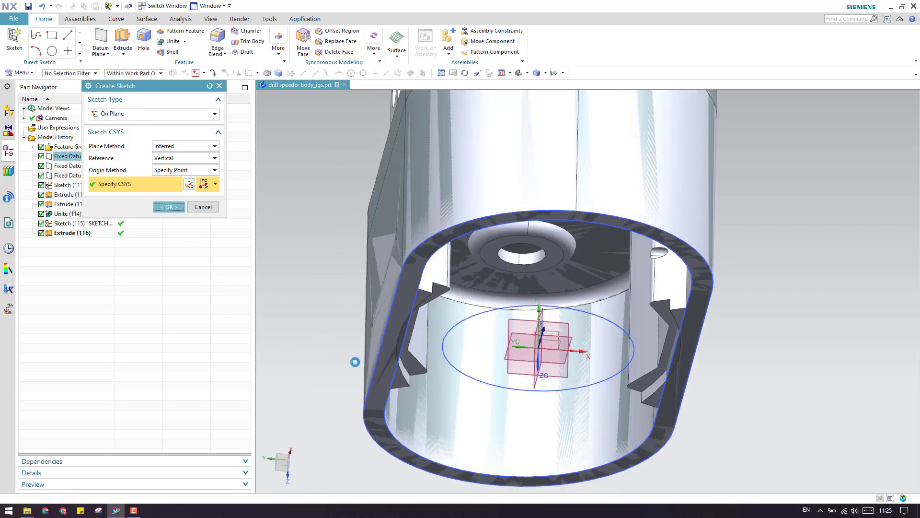
scroll(473, 442, "down", 3)
scroll(480, 297, "up", 5)
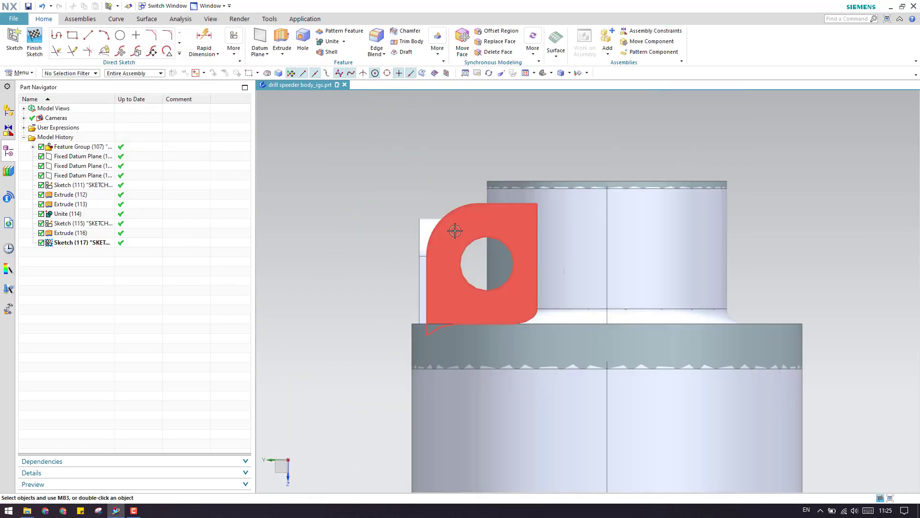
scroll(474, 325, "up", 2)
scroll(380, 294, "down", 1)
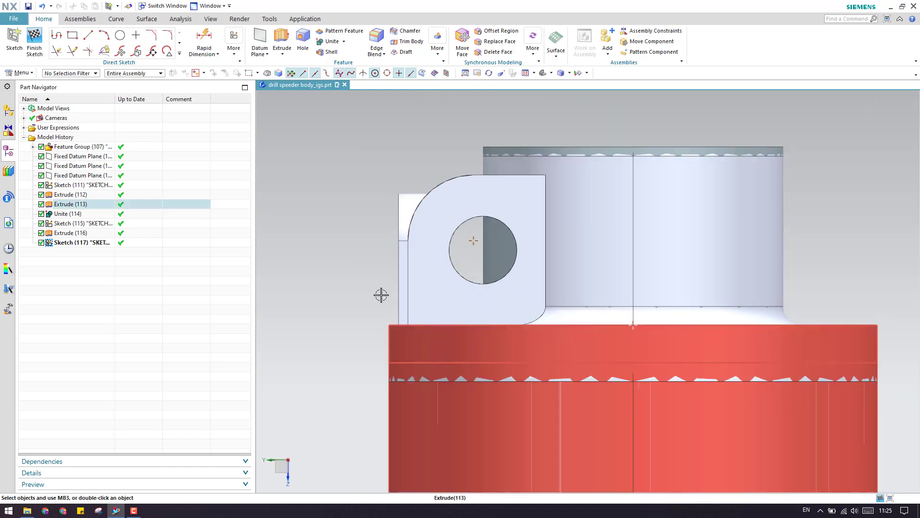
left_click(180, 54)
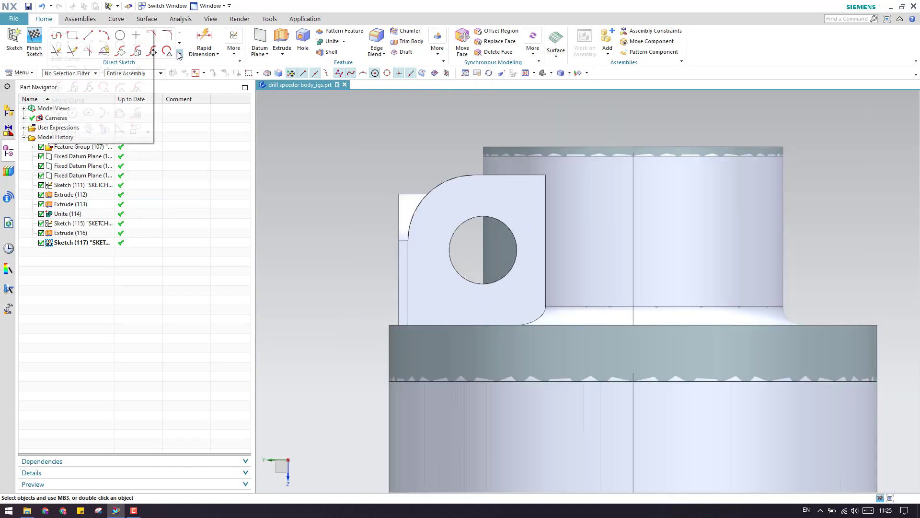
Project the eyelet tab's arc, top, right and left edges into the sketch.
left_click(104, 130)
scroll(425, 197, "up", 4)
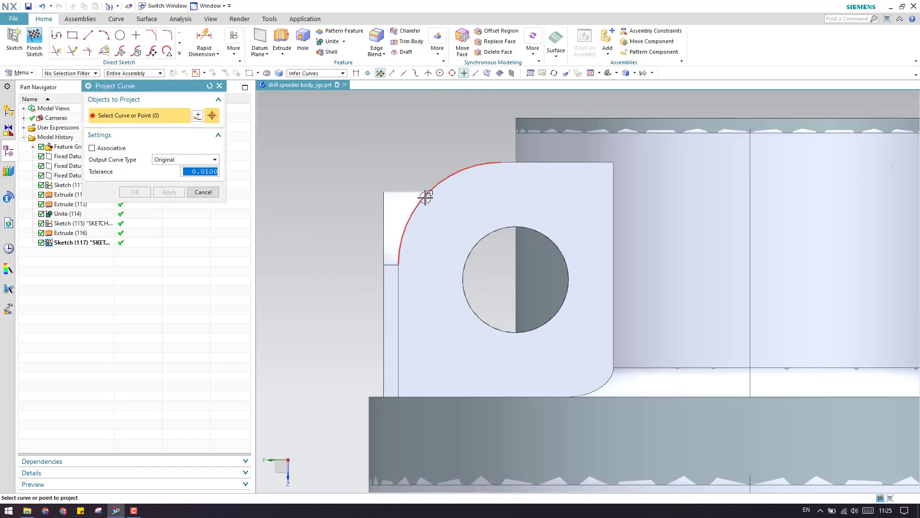
left_click(502, 163)
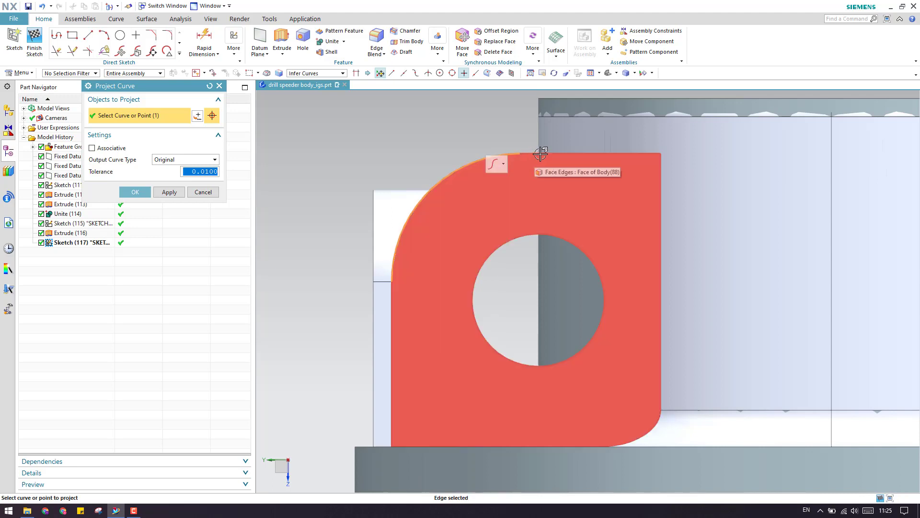
left_click(540, 153)
left_click(660, 201)
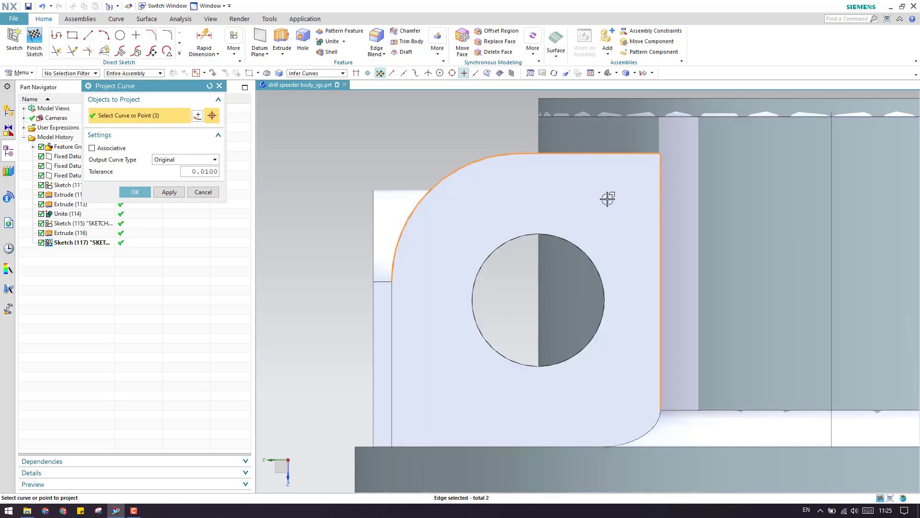
scroll(608, 199, "down", 3)
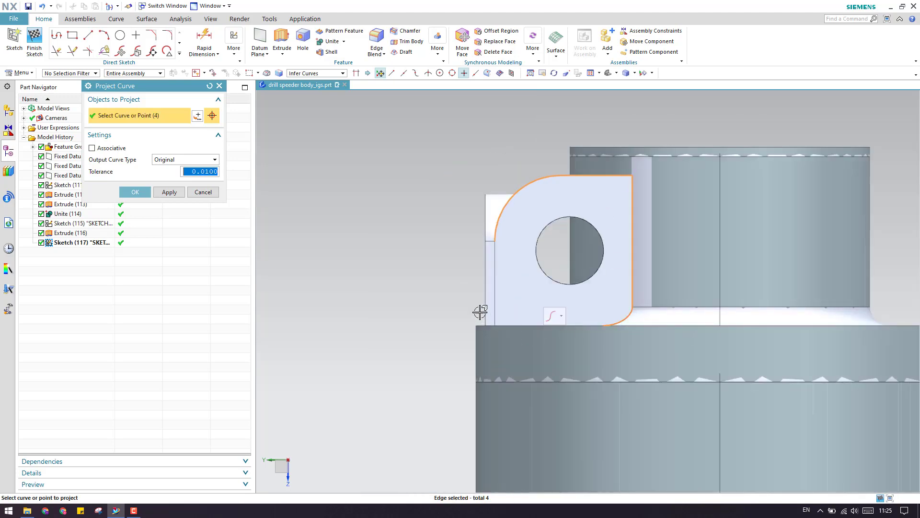
scroll(480, 312, "up", 3)
left_click(508, 297)
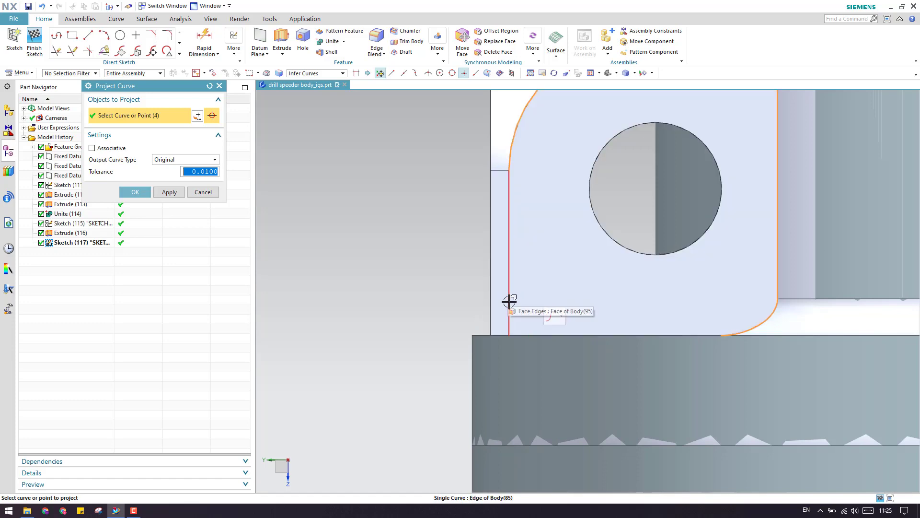
middle_click_drag(512, 263, 516, 282)
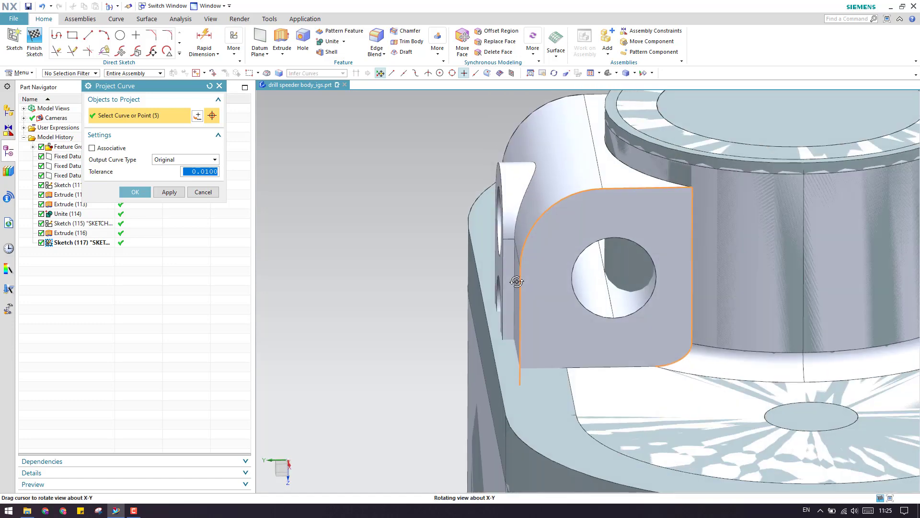
scroll(545, 368, "up", 2)
scroll(576, 371, "down", 2)
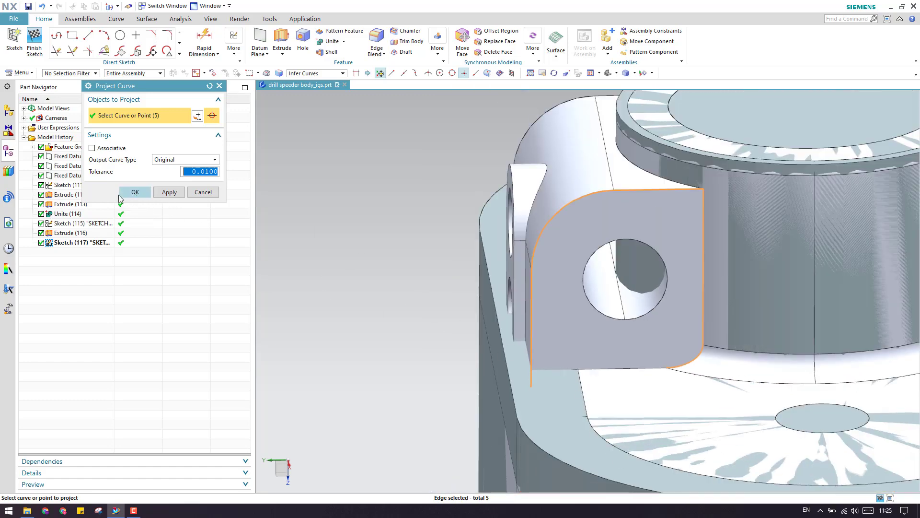
Suppress Extrude (112), Extrude (113) and Unite (114), then confirm the five projected edges.
right_click(67, 202)
left_click(71, 217)
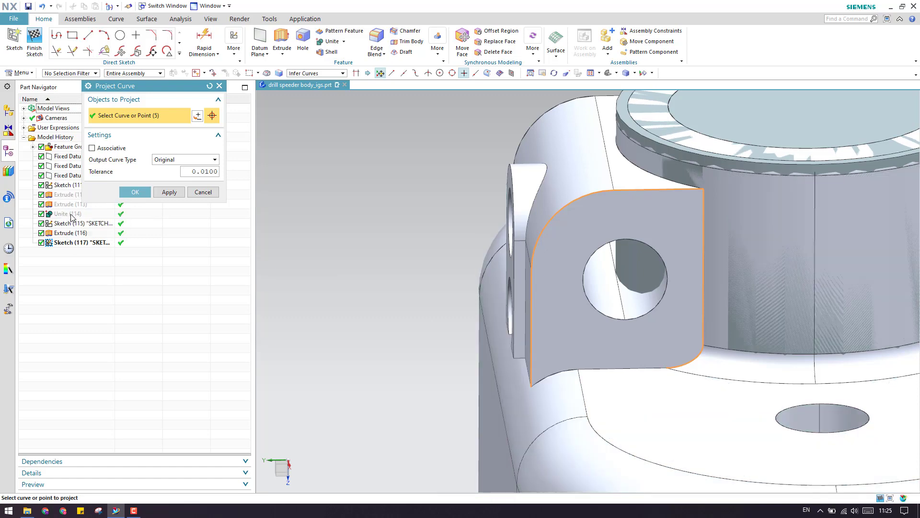
scroll(547, 381, "up", 2)
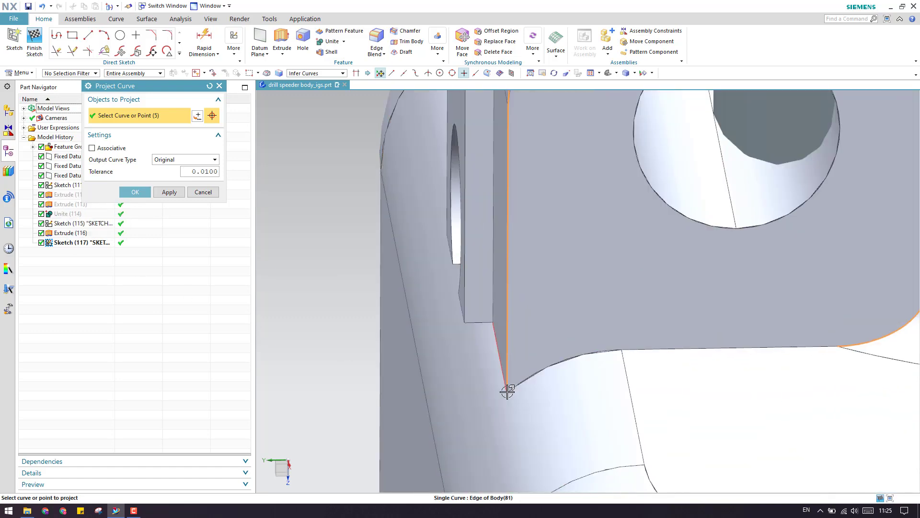
scroll(503, 338, "down", 3)
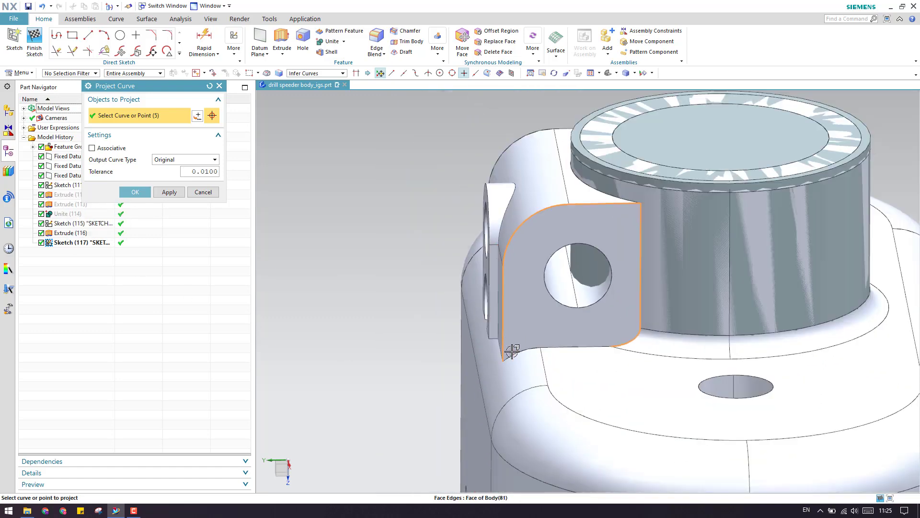
mouse_move(509, 345)
middle_mouse_down()
mouse_move(489, 273)
mouse_move(499, 344)
middle_mouse_up()
scroll(633, 318, "up", 3)
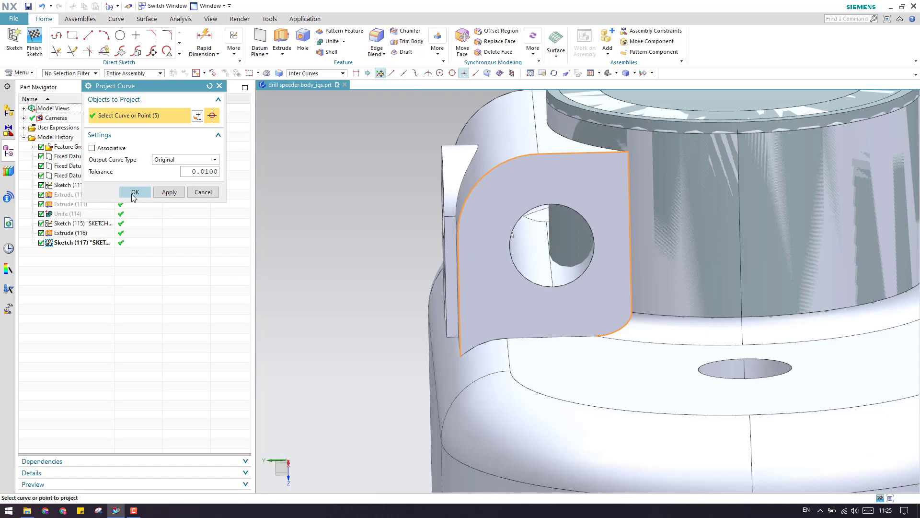
left_click(134, 194)
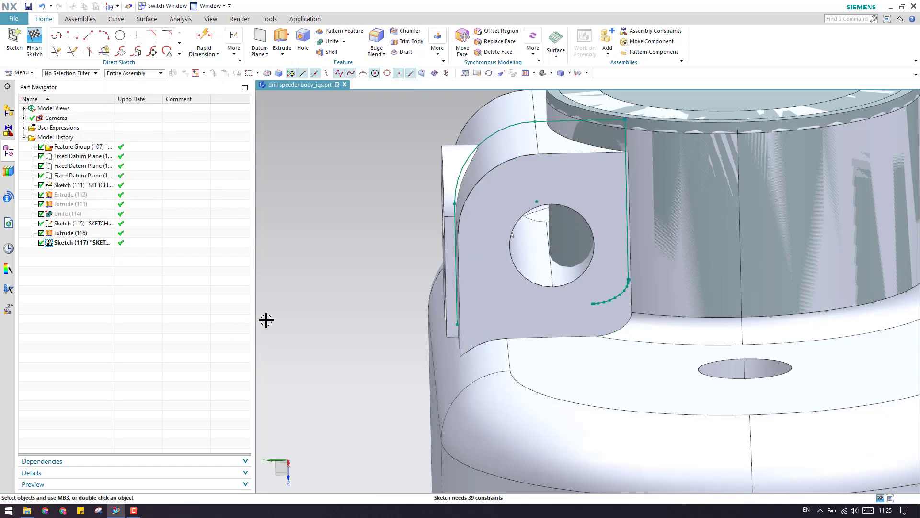
Delete the corner fillet curve from the tab sketch.
key("F8")
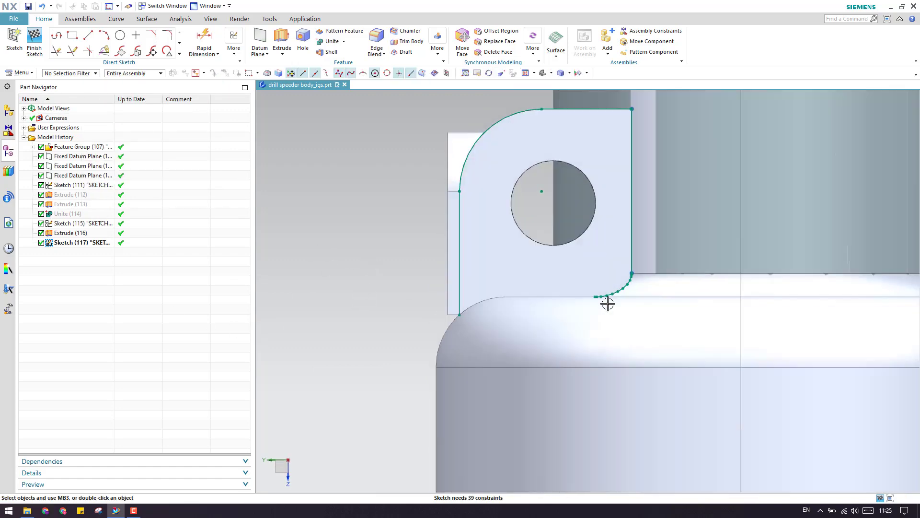
left_click(624, 288)
key("Delete")
Draw a horizontal bottom line, extend the right edge to it, and trim the overhang.
scroll(294, 235, "down", 1)
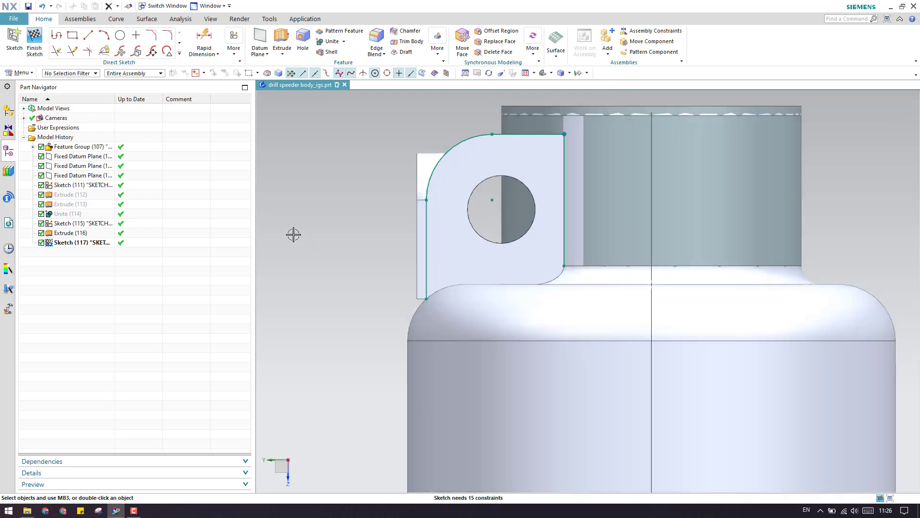
left_click(419, 353)
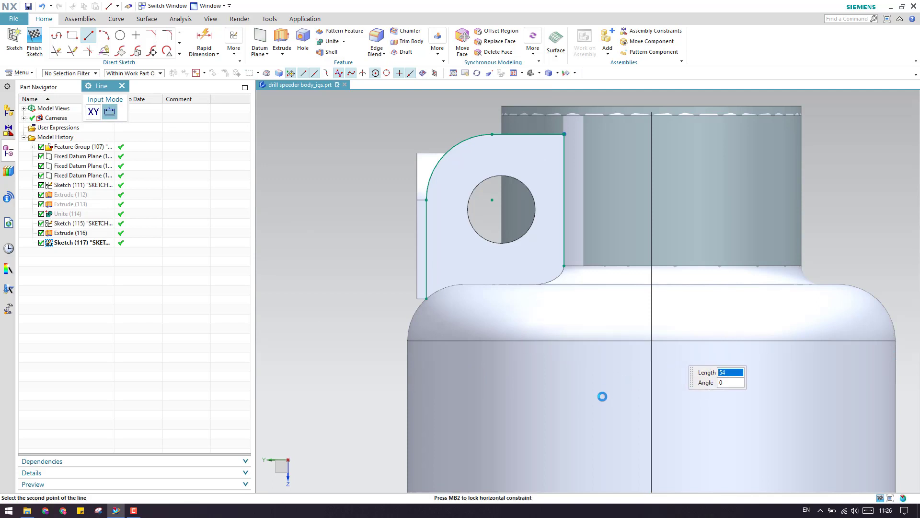
key("Escape")
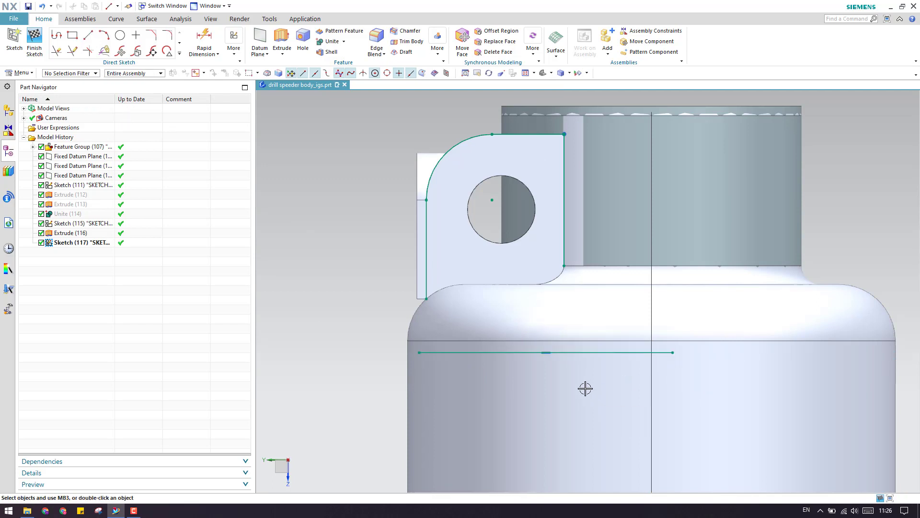
key("e")
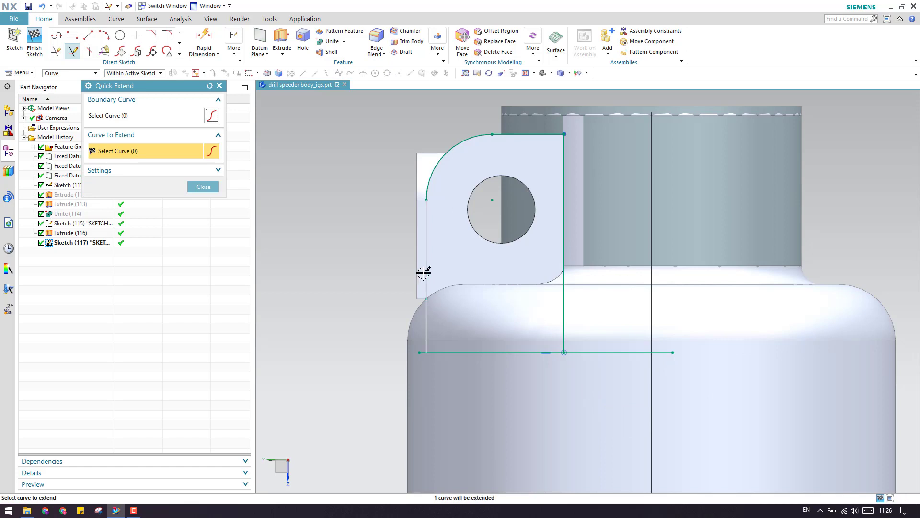
key("Escape")
key("t")
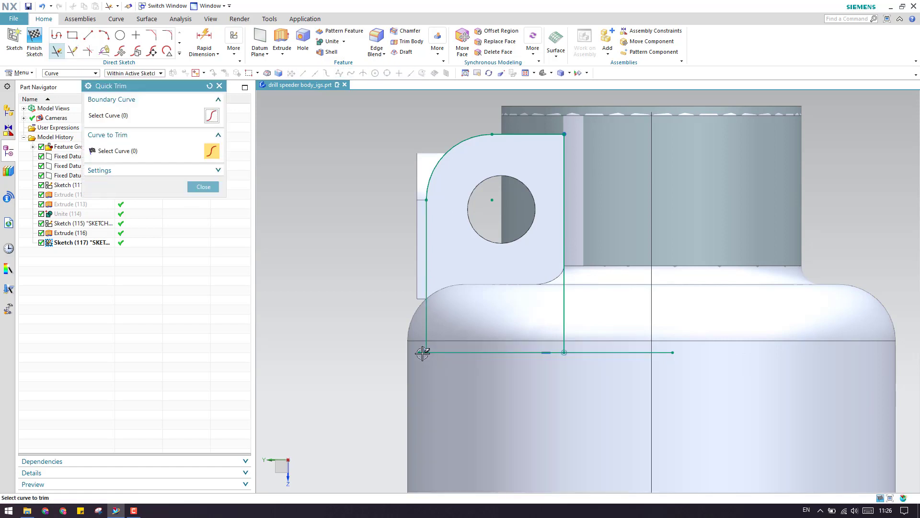
left_click(617, 352)
scroll(503, 395, "down", 3)
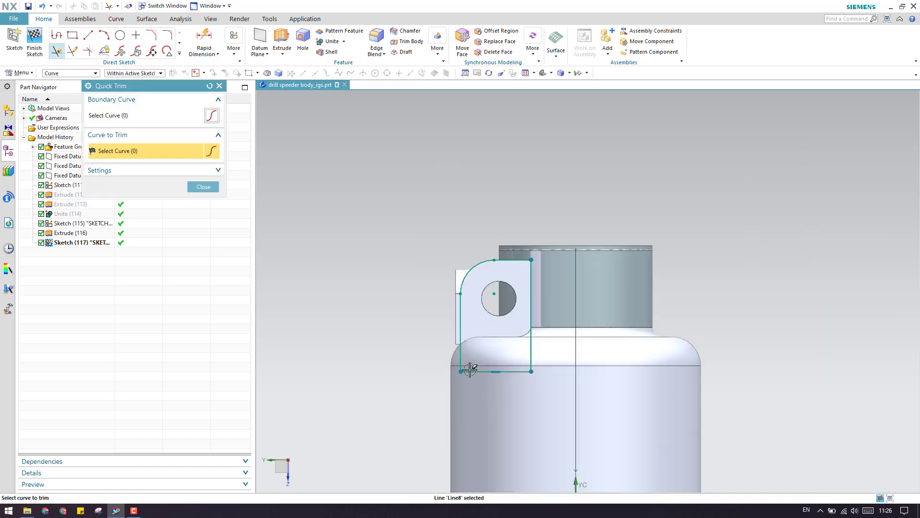
left_click(210, 190)
Inspect the sketch from several angles and return to a straight-on view.
scroll(495, 374, "up", 3)
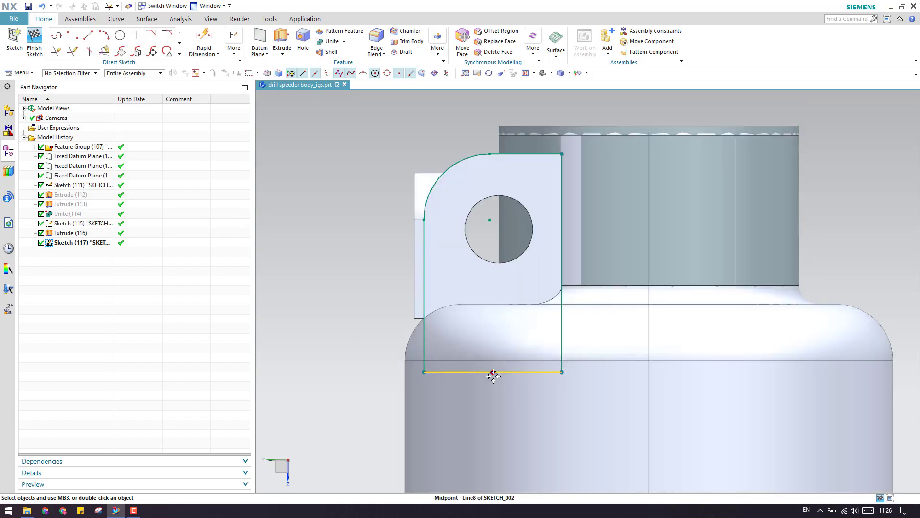
mouse_move(507, 376)
middle_mouse_down()
mouse_move(540, 350)
mouse_move(495, 305)
mouse_move(485, 309)
mouse_move(499, 312)
middle_mouse_up()
scroll(499, 312, "up", 2)
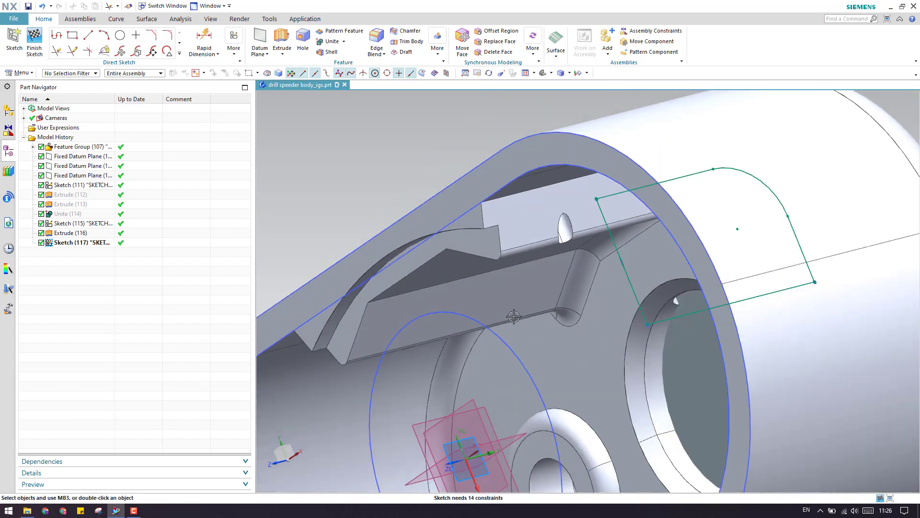
scroll(658, 282, "up", 2)
scroll(658, 282, "up", 2)
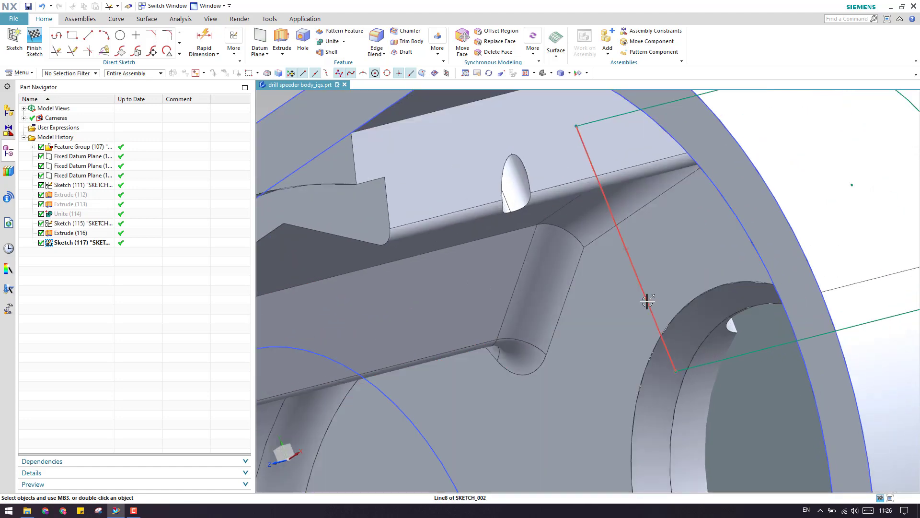
scroll(659, 318, "down", 3)
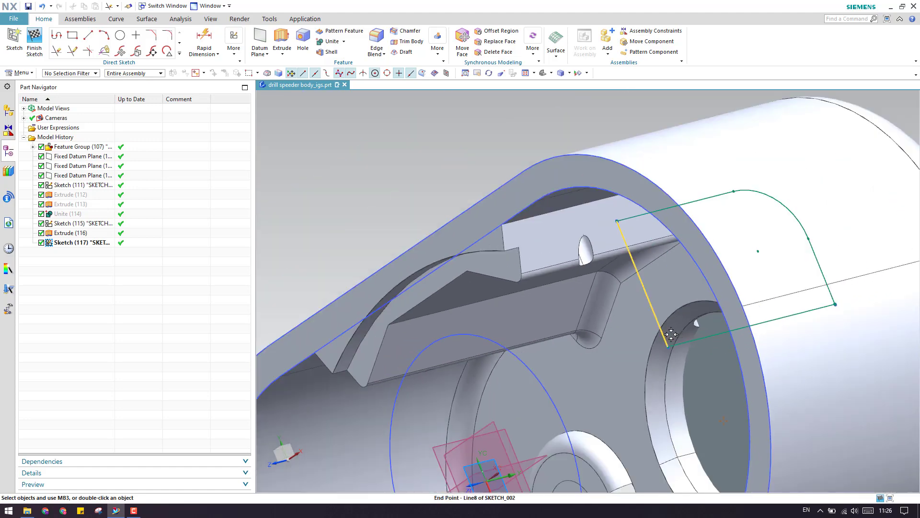
scroll(696, 340, "up", 3)
mouse_move(698, 327)
middle_mouse_down()
mouse_move(722, 334)
mouse_move(663, 402)
mouse_move(681, 372)
middle_mouse_up()
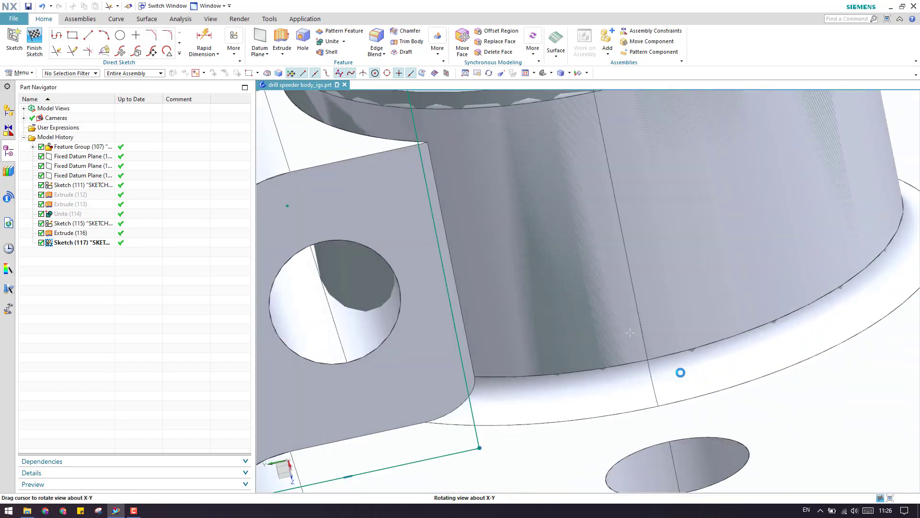
scroll(681, 371, "down", 8)
key("F8")
scroll(661, 356, "up", 5)
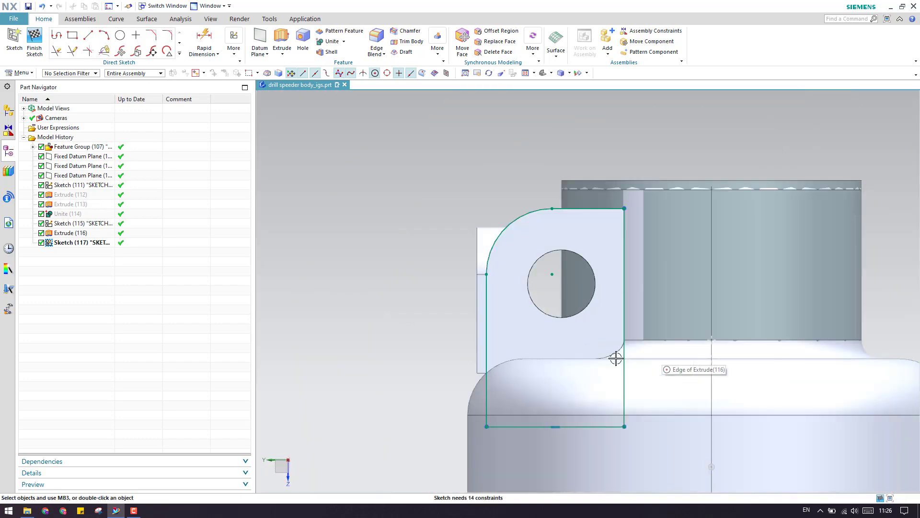
scroll(602, 359, "up", 3)
scroll(674, 358, "down", 3)
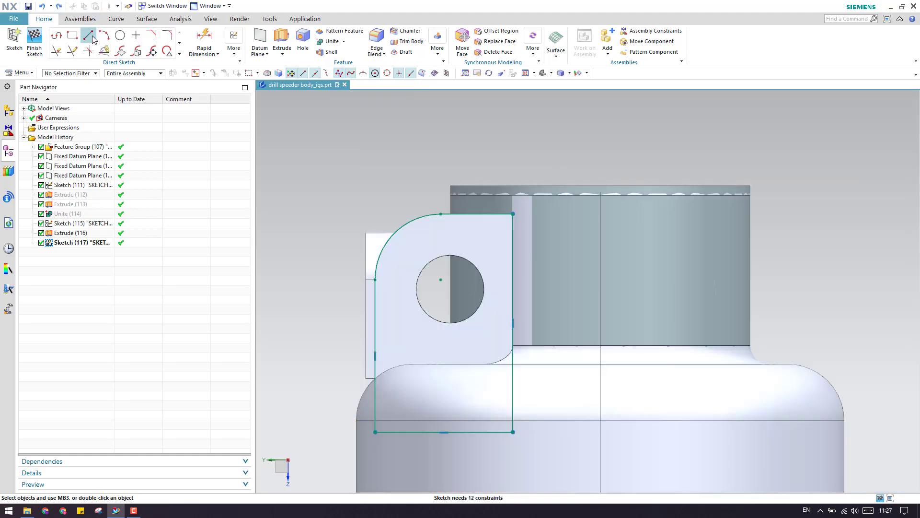
left_click(89, 35)
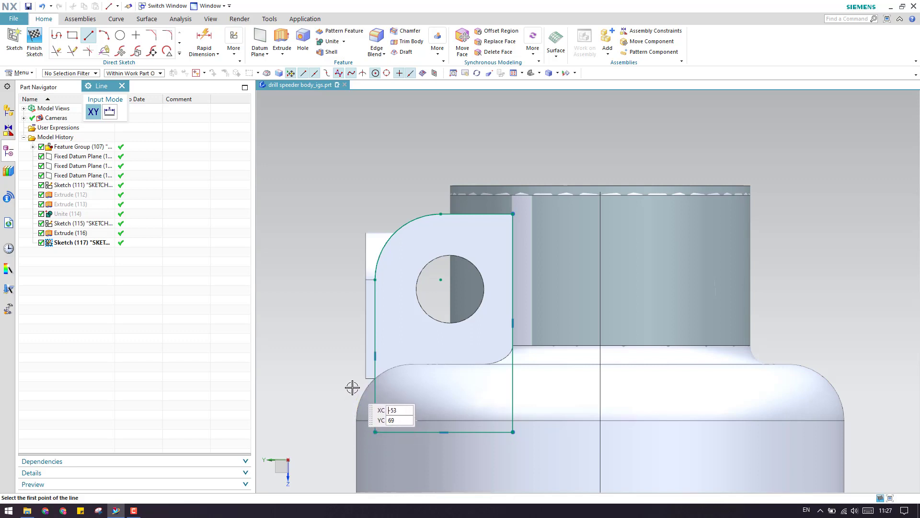
Draw a new bottom line along the housing and trim the old bottom and left overhang.
left_click(353, 387)
left_click(584, 386)
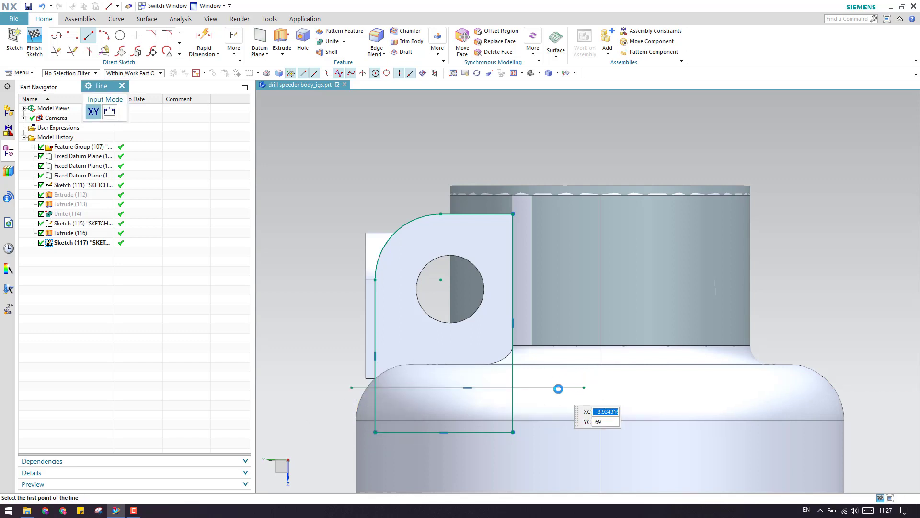
key("t")
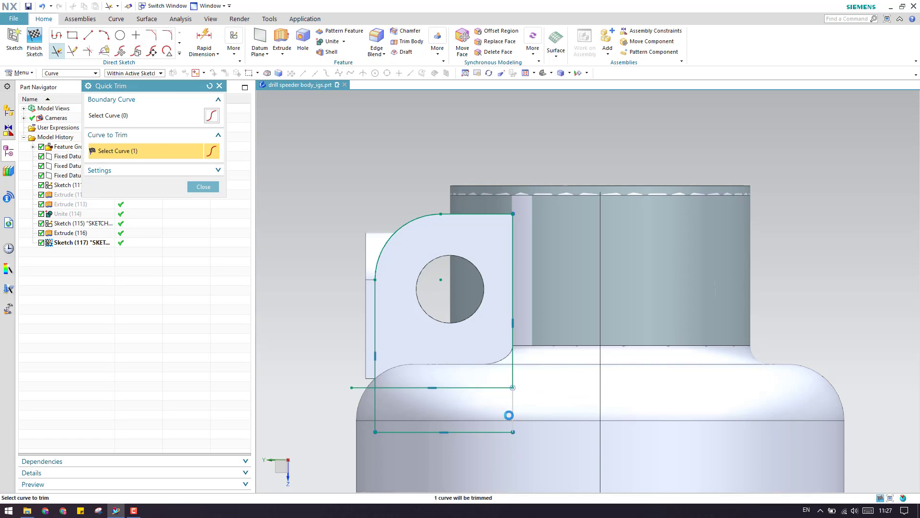
left_click(473, 435)
left_click(372, 409)
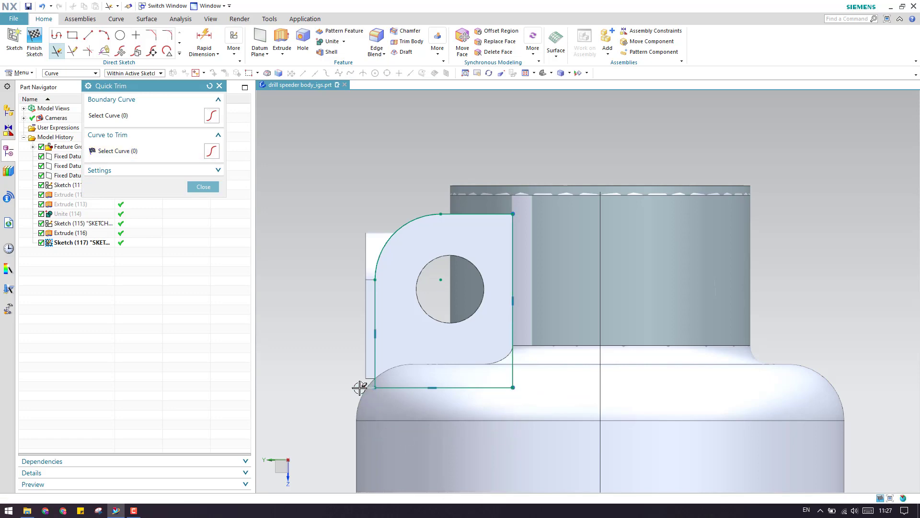
key("Escape")
Orbit and shift the view to inspect the closed eyelet tab outline.
scroll(418, 388, "up", 4)
scroll(428, 374, "down", 4)
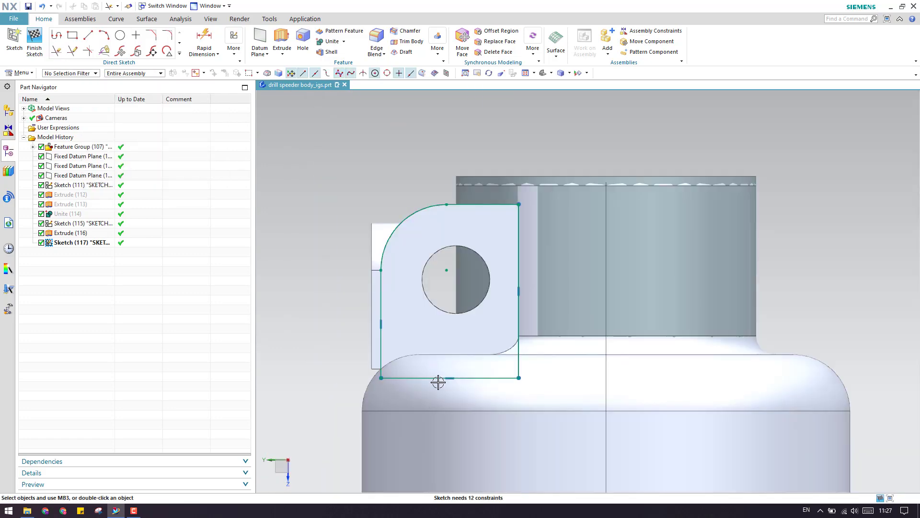
middle_click_drag(434, 364, 528, 415)
scroll(528, 415, "up", 4)
scroll(497, 426, "down", 3)
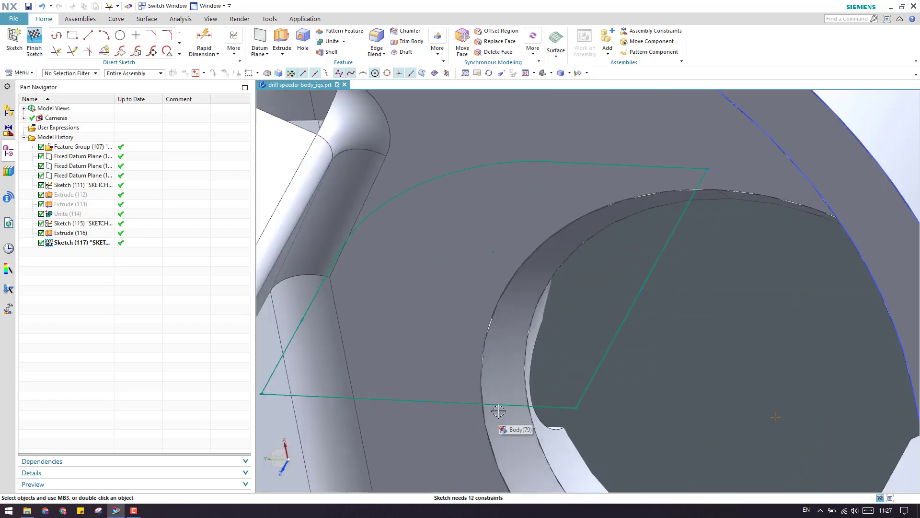
mouse_move(484, 406)
middle_mouse_down()
mouse_move(497, 357)
mouse_move(497, 436)
mouse_move(481, 398)
mouse_move(493, 414)
middle_mouse_up()
scroll(492, 378, "down", 4)
scroll(482, 398, "up", 6)
scroll(494, 414, "down", 5)
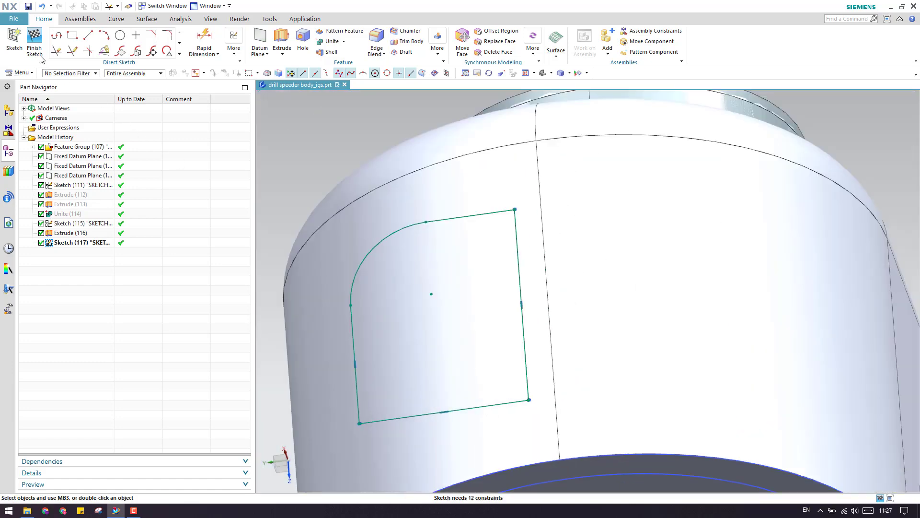
scroll(496, 346, "down", 8)
middle_click_drag(497, 349, 507, 414)
middle_click_drag(455, 374, 456, 403, "shift")
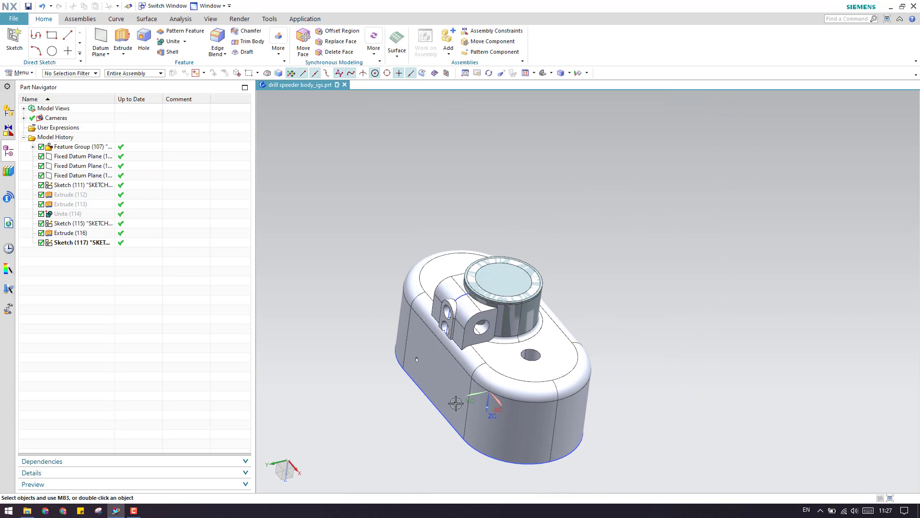
Extrude Sketch (117) with a symmetric value limit.
left_click(121, 38)
scroll(430, 282, "up", 2)
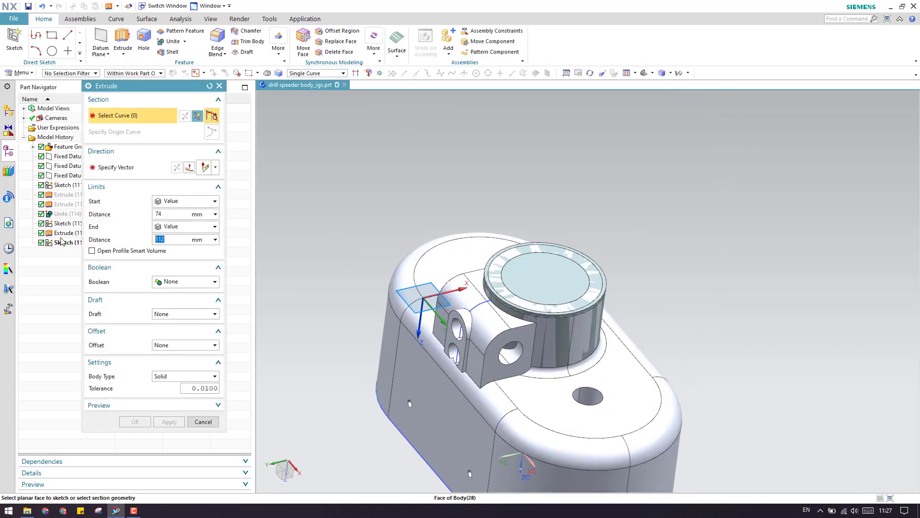
left_click(61, 243)
scroll(413, 314, "up", 2)
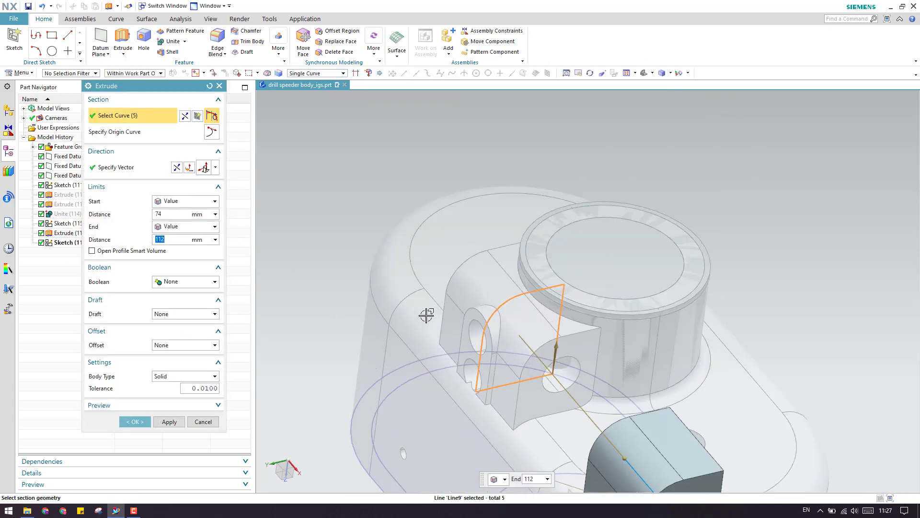
scroll(425, 314, "down", 3)
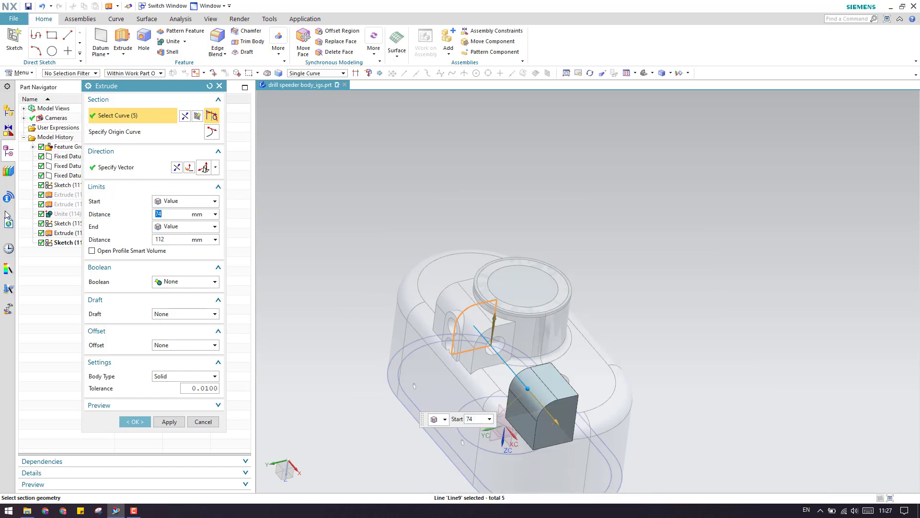
left_click(187, 201)
left_click(185, 218)
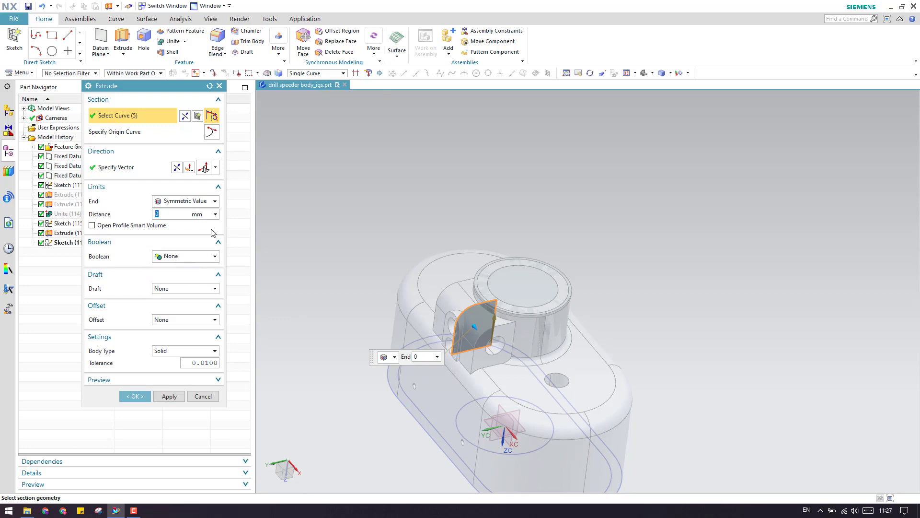
Measure the 26 mm distance from the lug hole to the outer face and create Extrude (118).
left_click(217, 215)
left_click(219, 226)
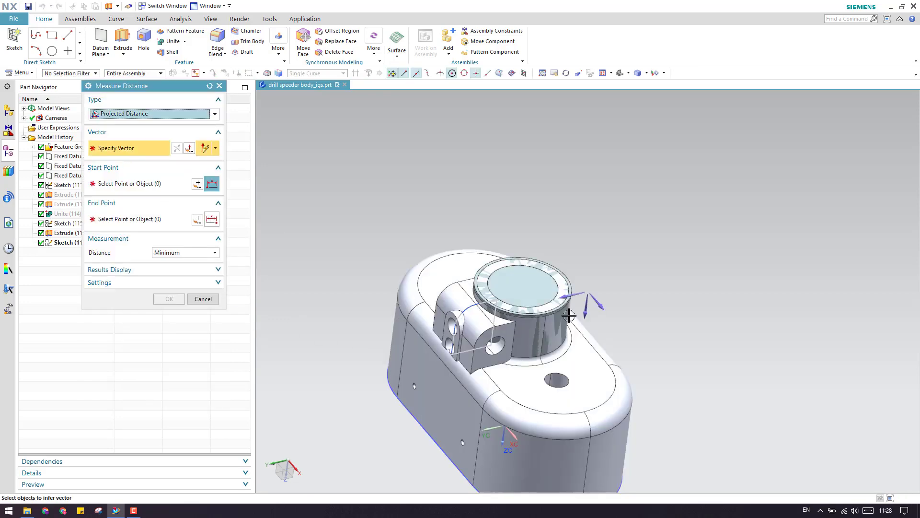
left_click(600, 303)
scroll(455, 330, "up", 5)
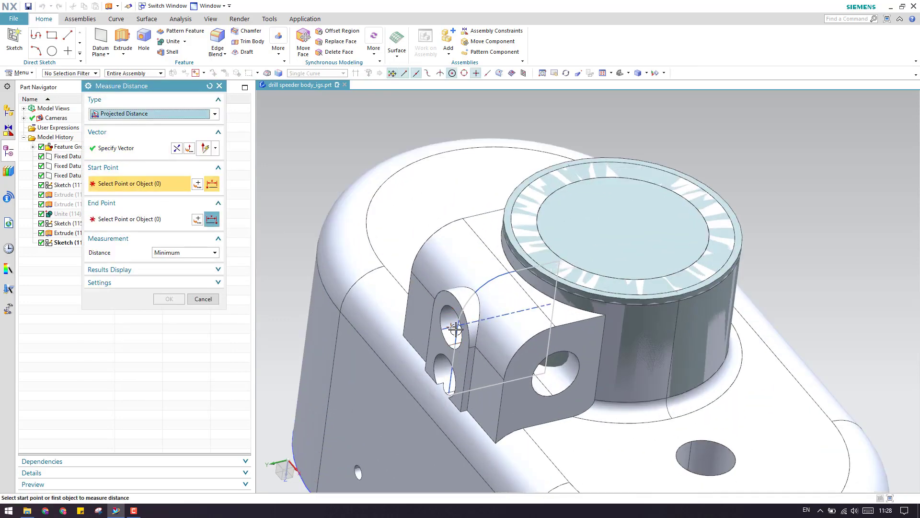
left_click(456, 329)
left_click(523, 364)
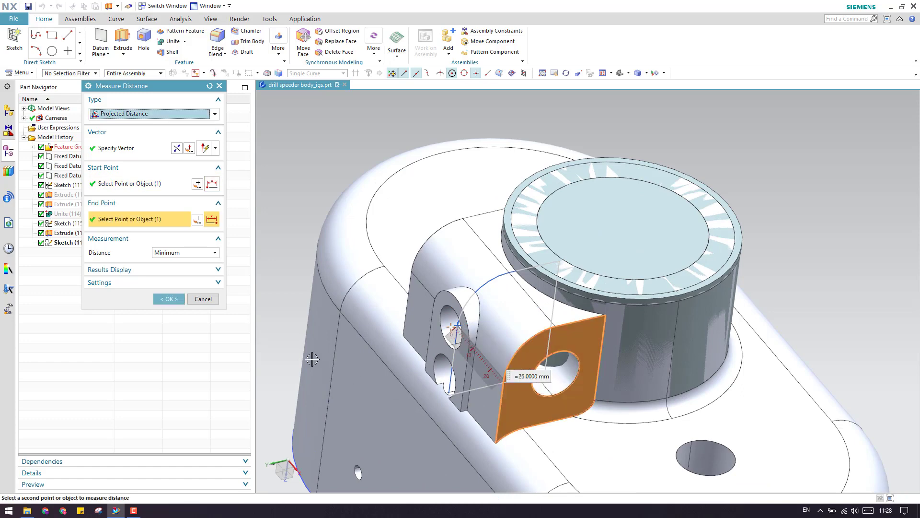
left_click(169, 298)
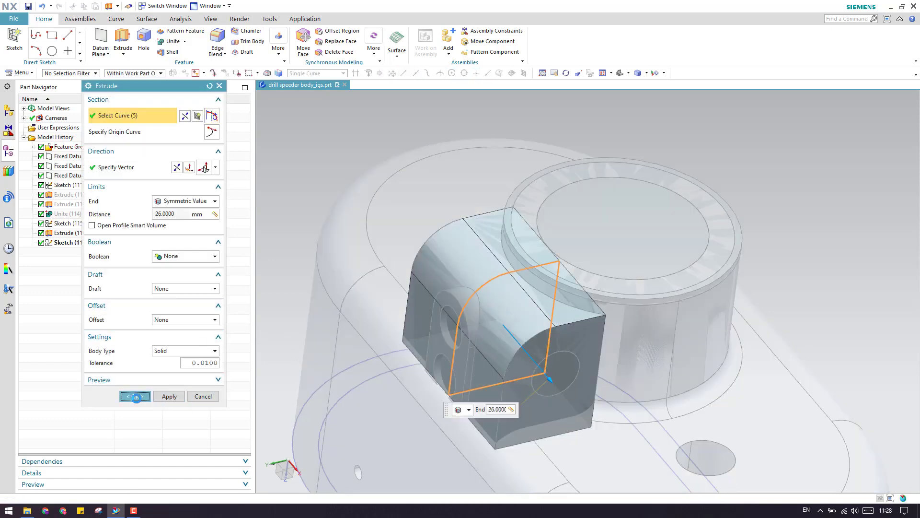
left_click(136, 397)
Orbit the model to inspect the new lug block.
scroll(496, 329, "up", 4)
scroll(494, 329, "down", 5)
scroll(494, 329, "up", 4)
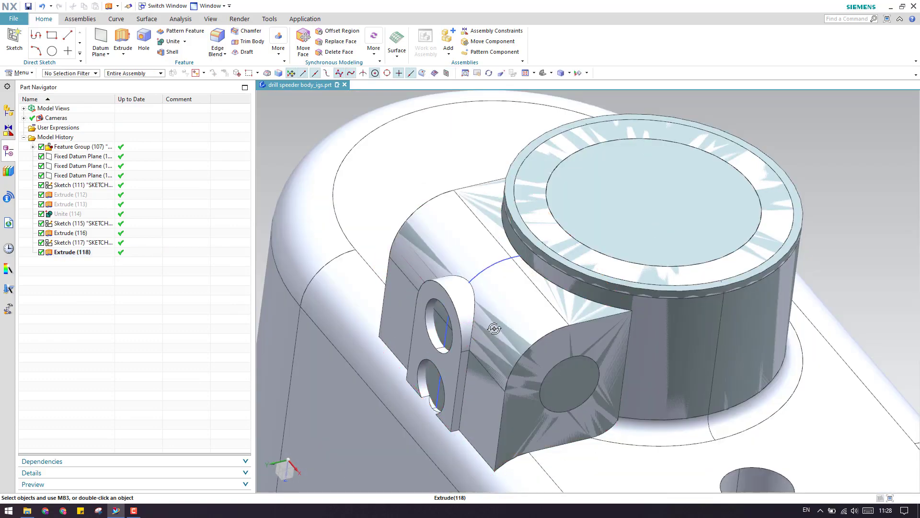
middle_click_drag(494, 329, 539, 316)
scroll(538, 314, "down", 3)
scroll(475, 333, "up", 4)
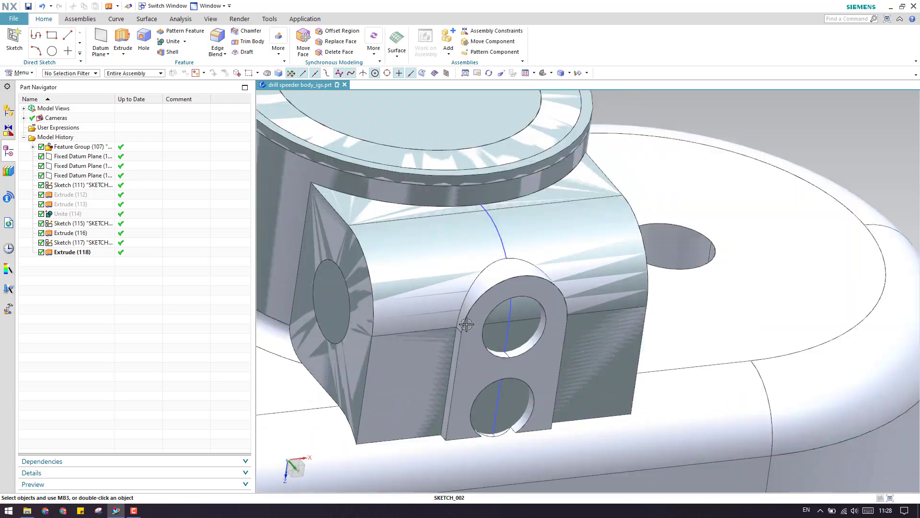
scroll(480, 319, "down", 2)
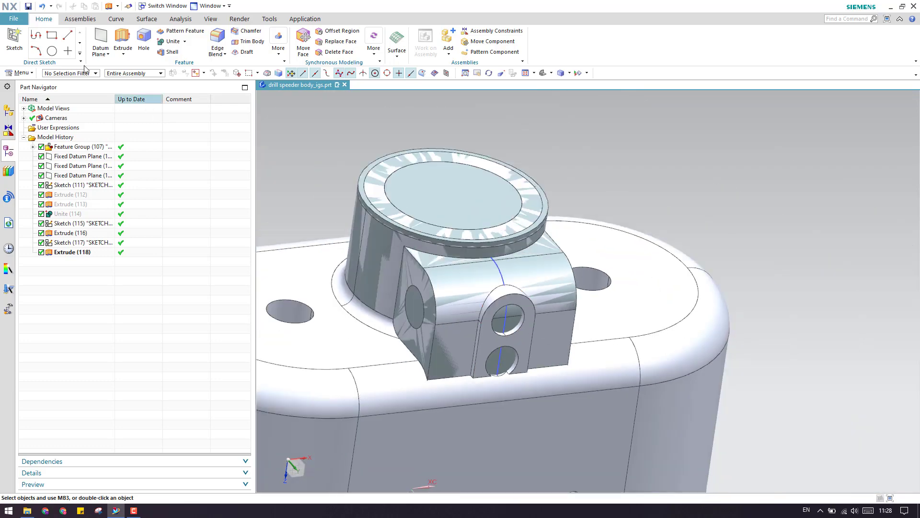
Start Sketch (119) on the datum plane, viewed from the underside.
left_click(20, 48)
scroll(596, 312, "down", 3)
scroll(547, 333, "up", 5)
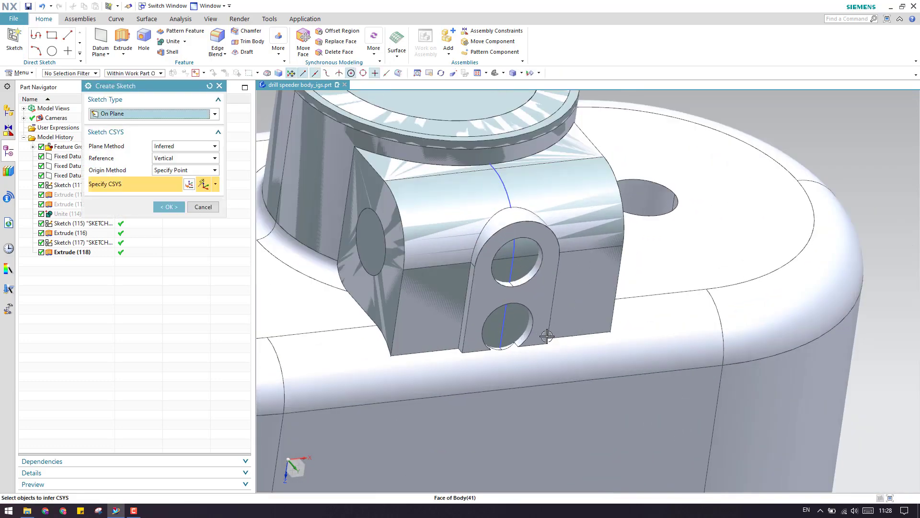
scroll(563, 295, "down", 6)
middle_click_drag(527, 324, 509, 286)
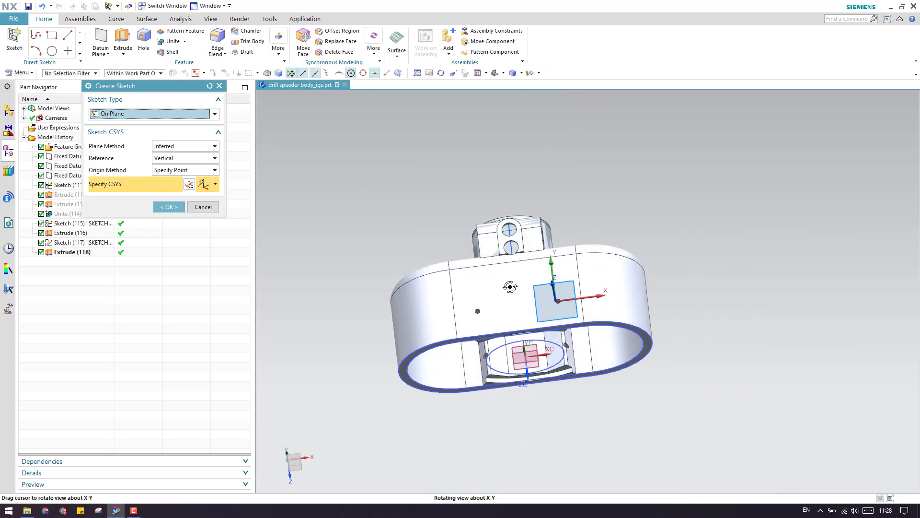
middle_click_drag(544, 355, 537, 365)
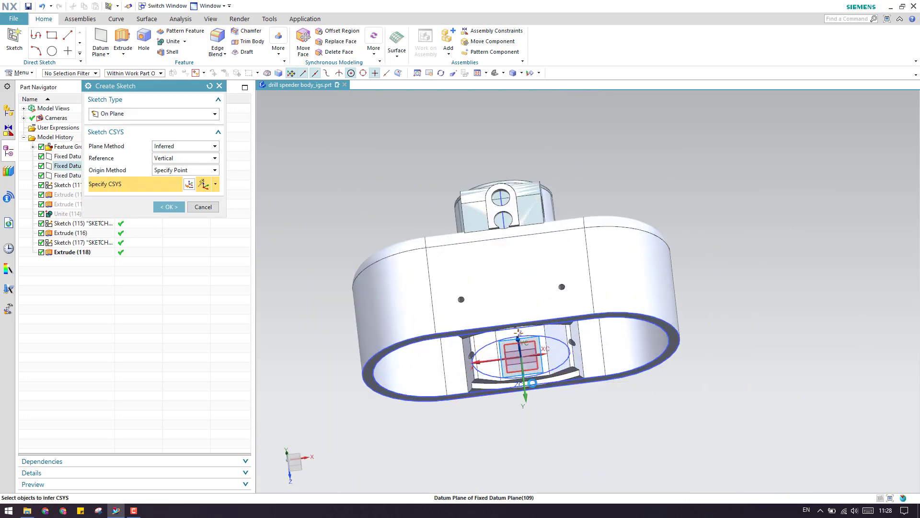
middle_click(606, 411)
scroll(580, 397, "up", 3)
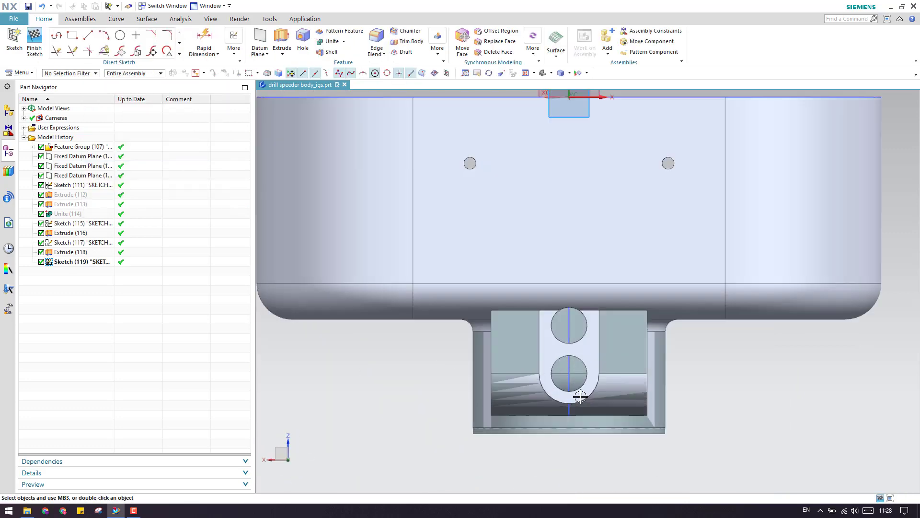
Project the lug's eyelet edges into the new sketch.
scroll(580, 396, "up", 2)
scroll(506, 353, "down", 2)
scroll(392, 318, "up", 2)
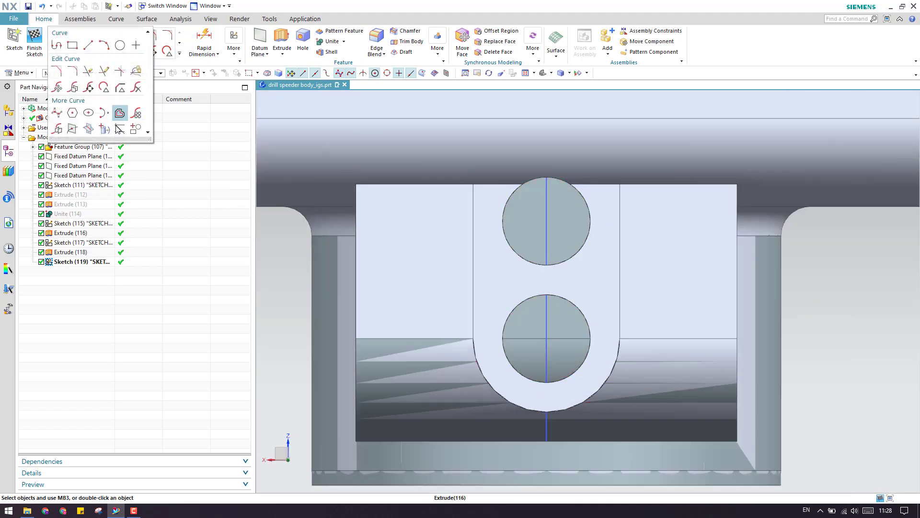
left_click(120, 113)
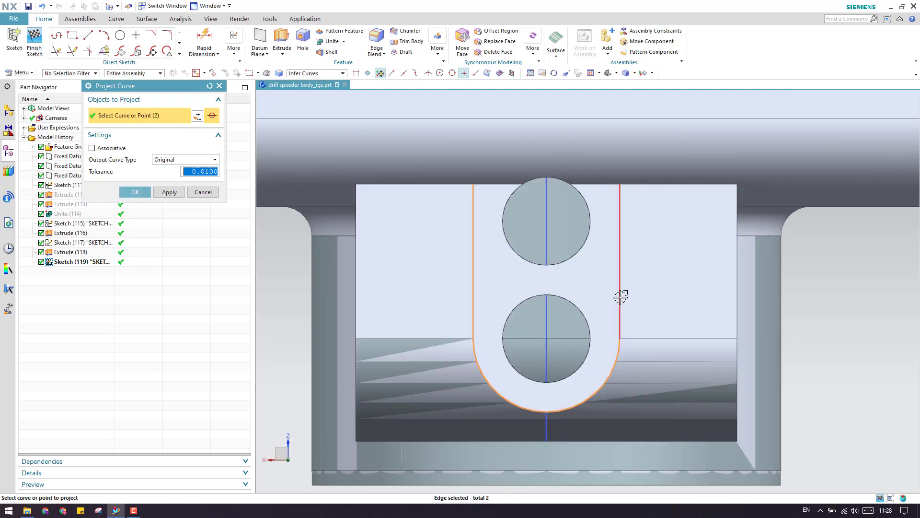
left_click(139, 191)
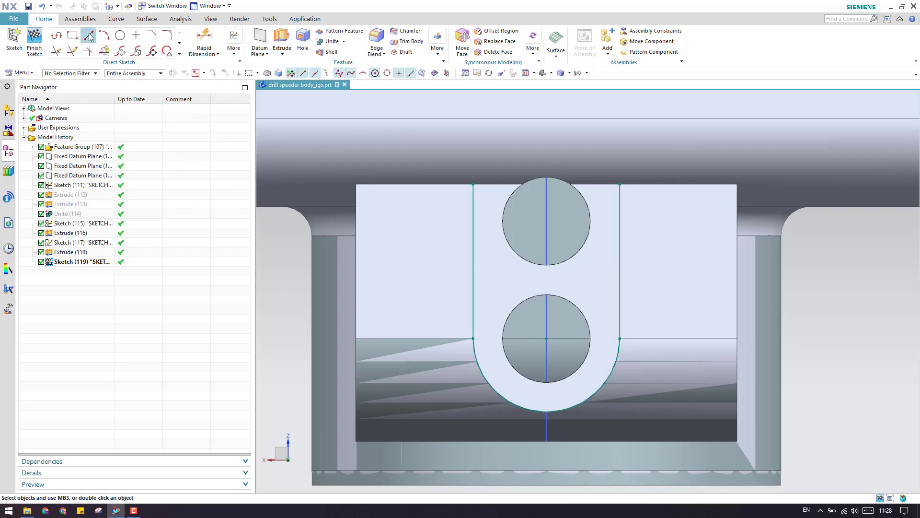
Draw a horizontal top line across the eyelet above the projected edges.
left_click(89, 38)
left_click(429, 140)
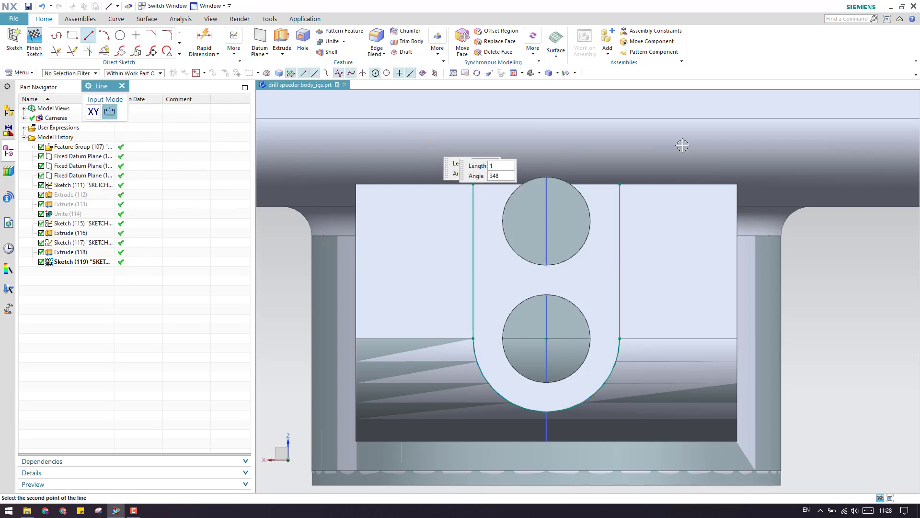
left_click(436, 140)
left_click(667, 140)
Extend the right side line up to the top line, trim both overhangs, and finish the sketch.
key("e")
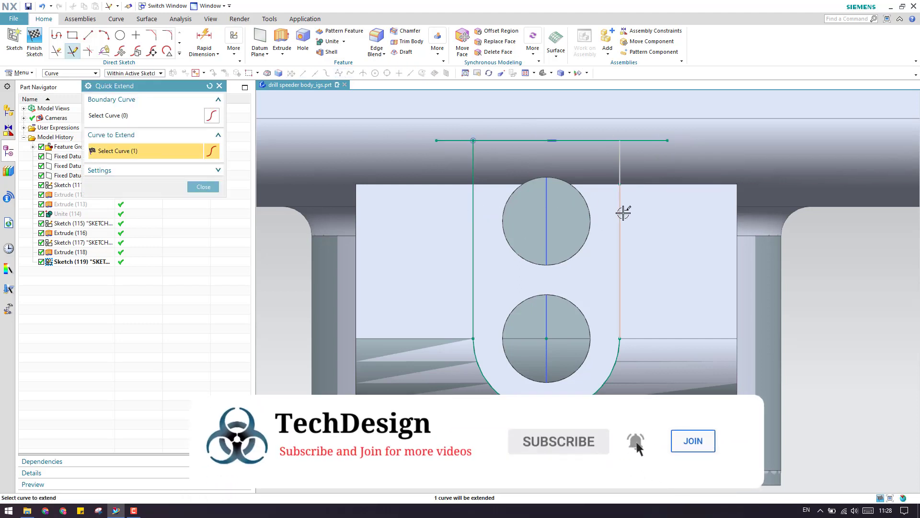
left_click(623, 213)
key("t")
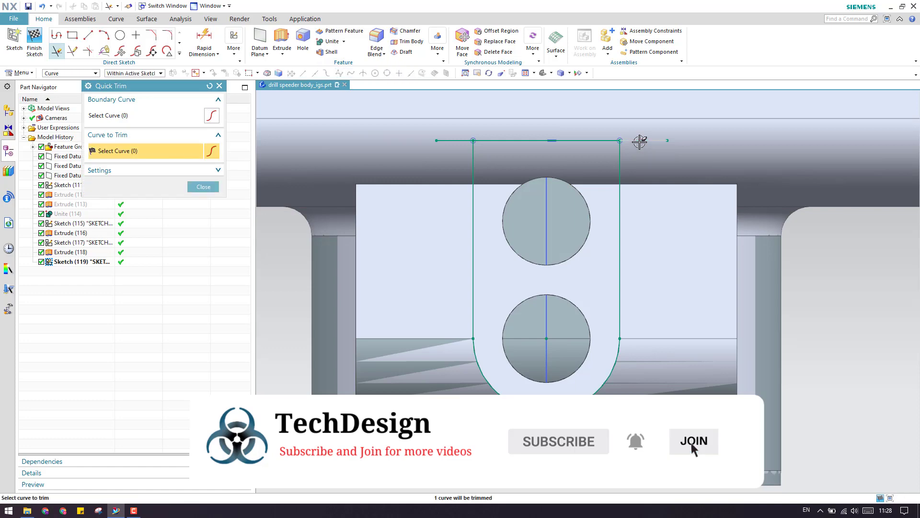
left_click(639, 142)
left_click(454, 141)
key("Escape")
left_click(41, 48)
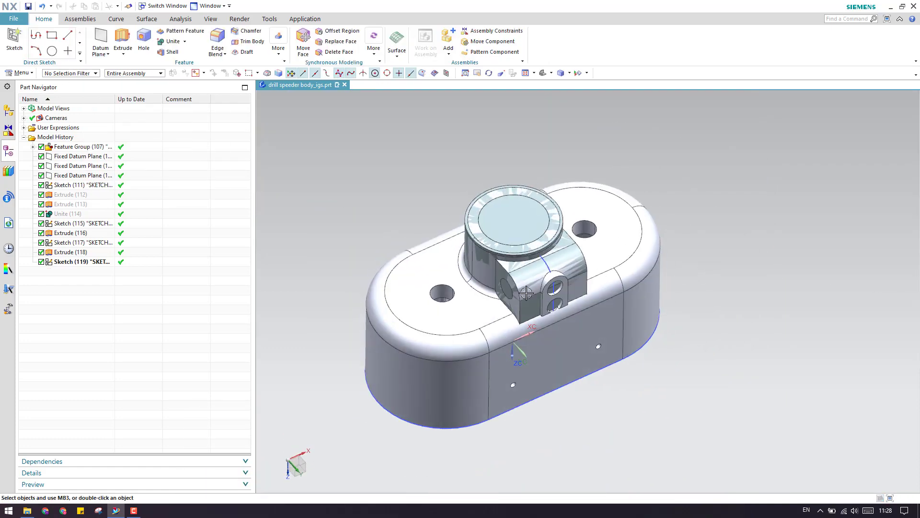
Extrude the eyelet tab sketch 50 mm as a new solid with Boolean set to None.
left_click(121, 39)
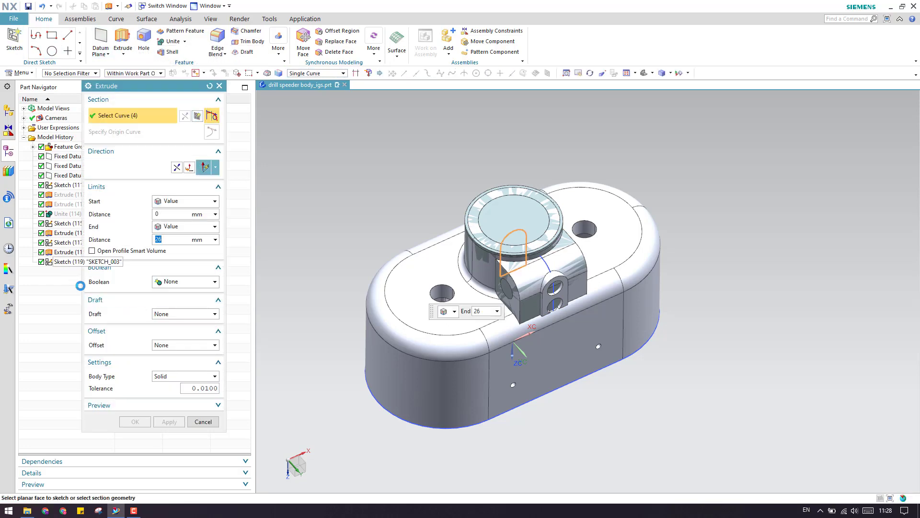
scroll(527, 314, "up", 5)
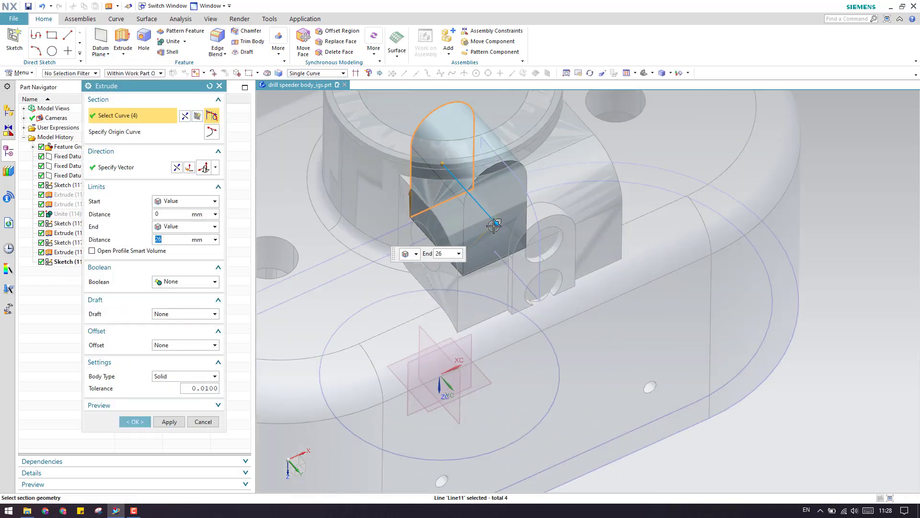
left_click_drag(521, 253, 536, 283)
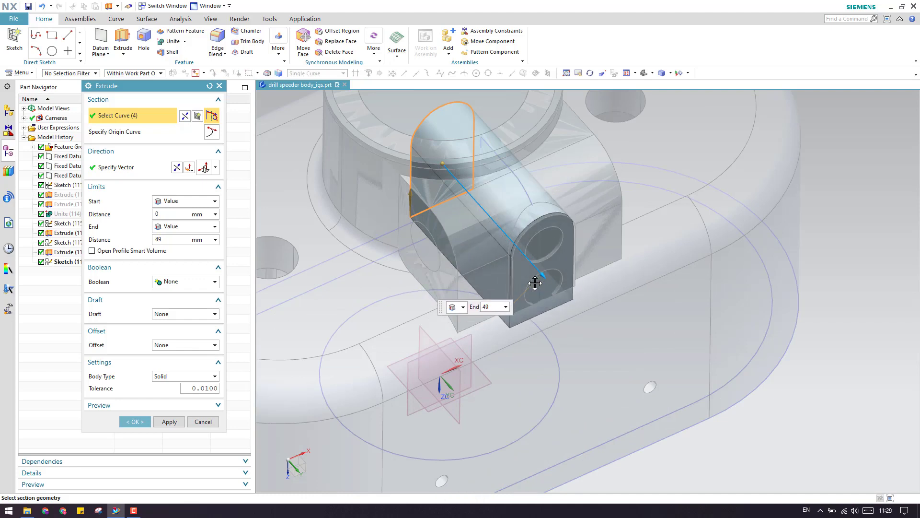
scroll(537, 286, "up", 3)
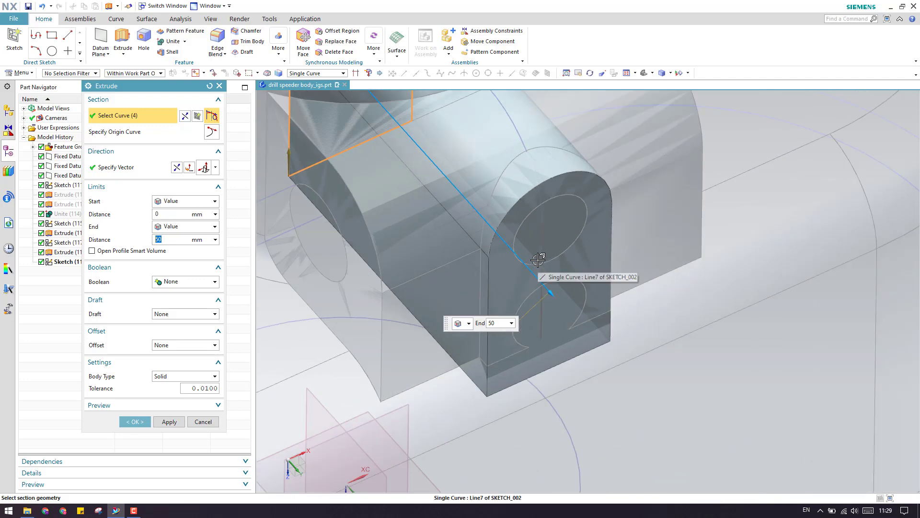
left_click(134, 421)
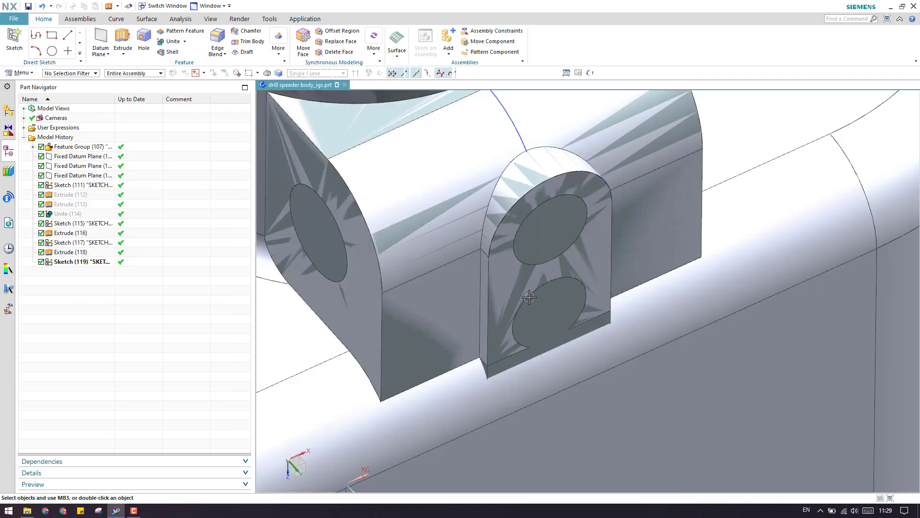
Show the hidden Extrude (112), Extrude (113) and Unite (114) from the Part Navigator.
scroll(510, 273, "down", 3)
middle_click_drag(502, 308, 494, 288)
scroll(486, 286, "down", 5)
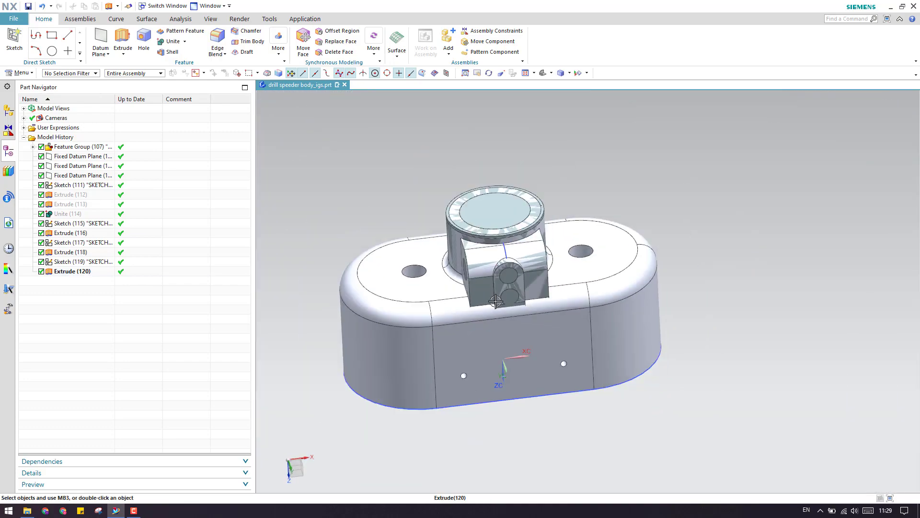
scroll(405, 291, "up", 5)
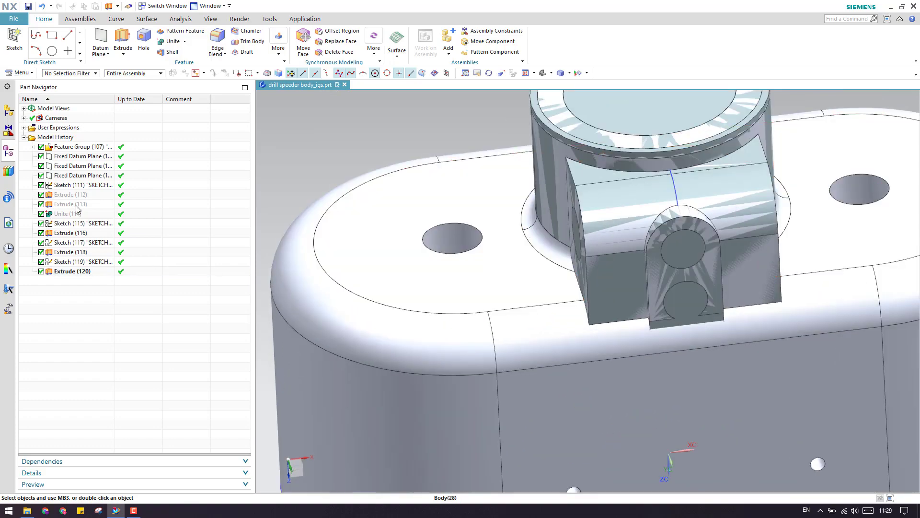
right_click(77, 203)
left_click(85, 210)
Orbit and zoom the model from below to bring the tab sketch into view.
scroll(530, 261, "down", 4)
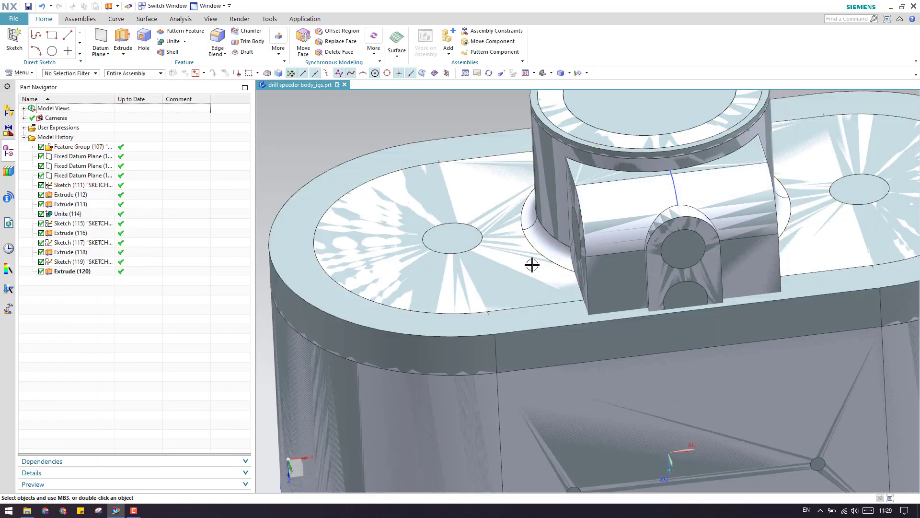
mouse_move(527, 259)
middle_mouse_down()
mouse_move(558, 161)
mouse_move(595, 247)
middle_mouse_up()
scroll(595, 292, "up", 5)
scroll(595, 292, "up", 2)
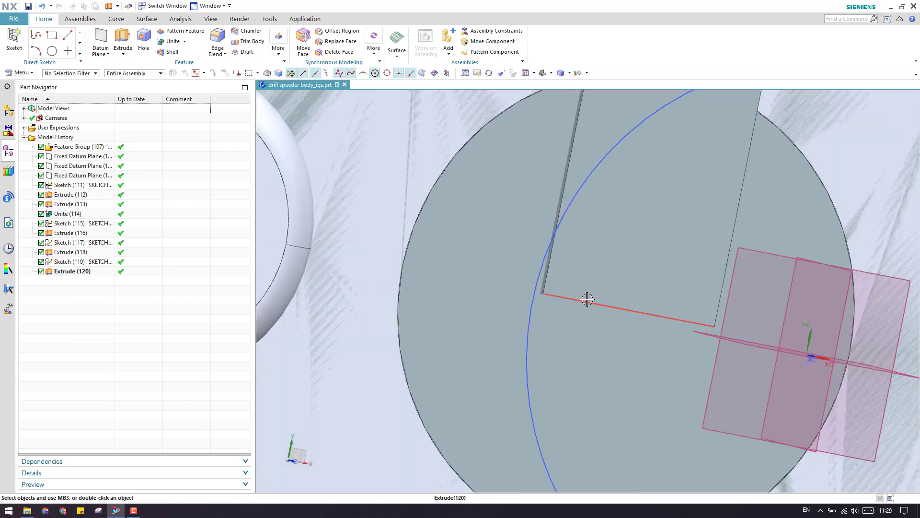
middle_click_drag(595, 300, 571, 358)
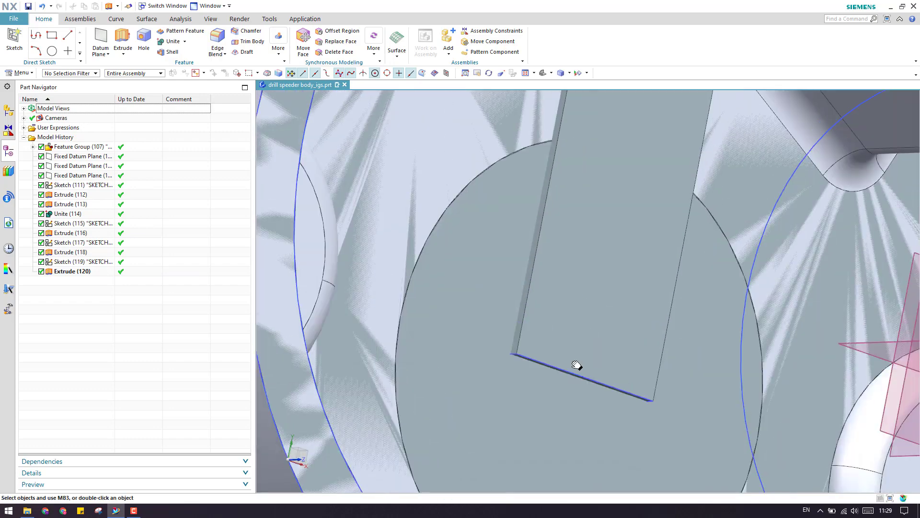
scroll(571, 357, "down", 2)
scroll(581, 310, "up", 2)
scroll(530, 384, "down", 2)
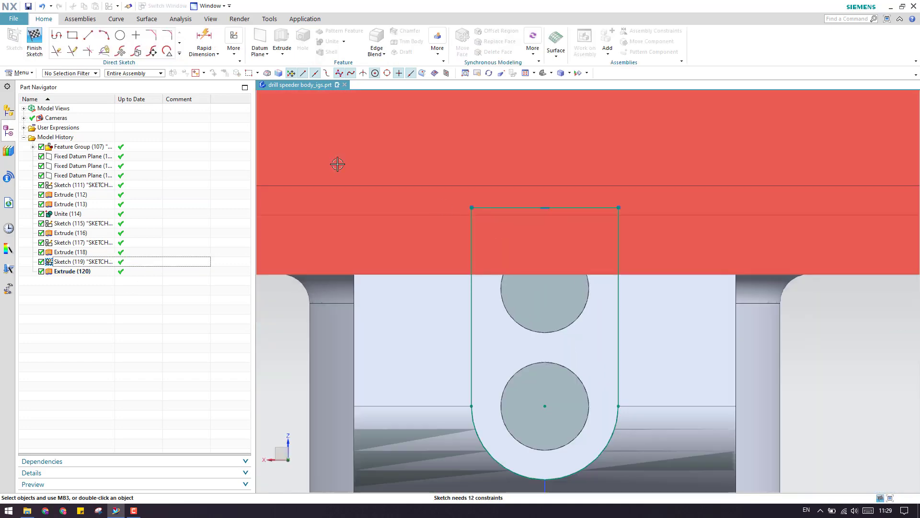
Draw a new horizontal line across the tab, slightly below the old top edge.
key("l")
left_click(442, 216)
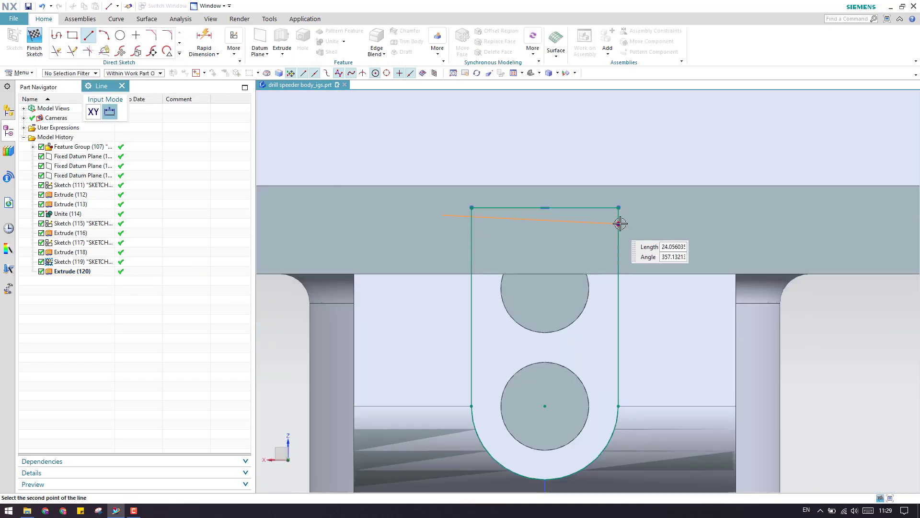
key("Escape")
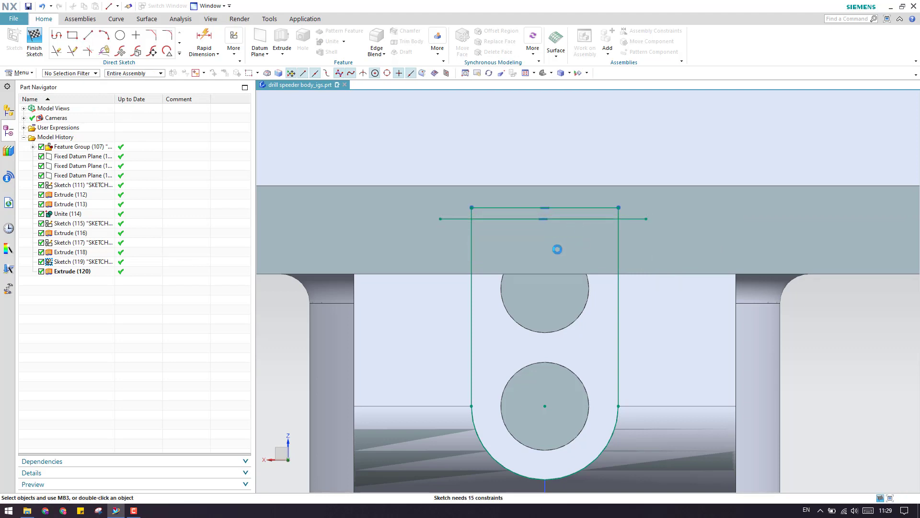
key("e")
key("Escape")
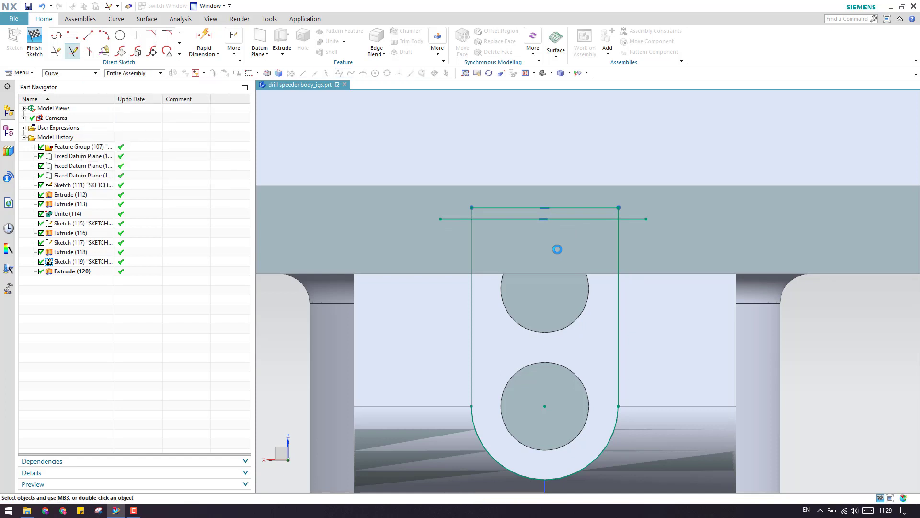
Trim away the old top edge and the new line's overhangs, then finish the sketch.
key("t")
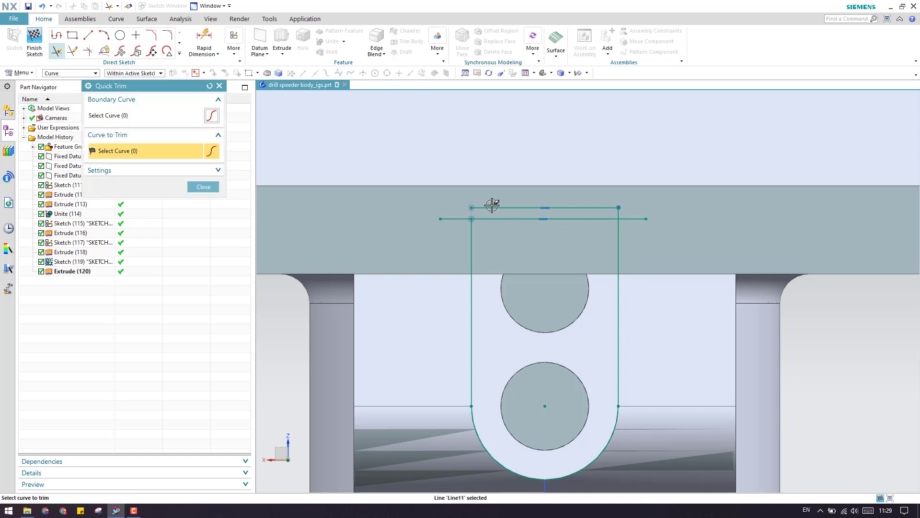
left_click(492, 207)
left_click(632, 218)
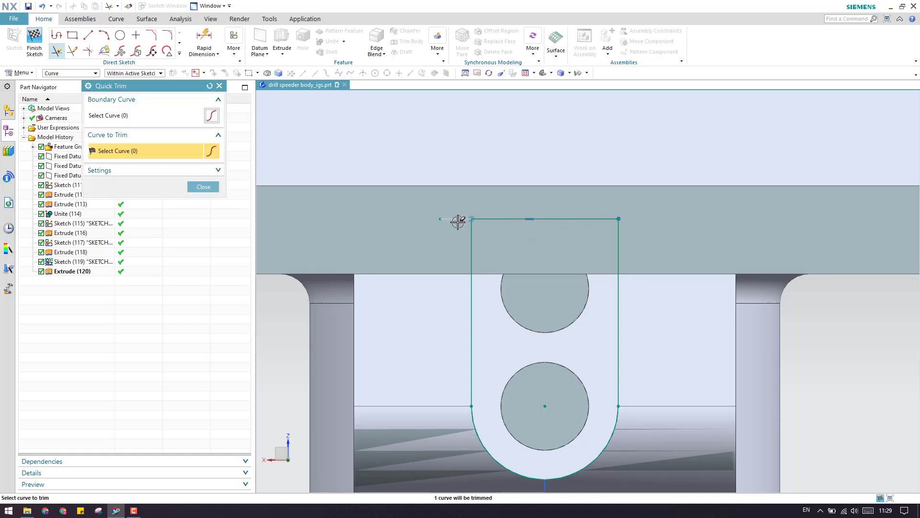
left_click(458, 221)
left_click(203, 186)
left_click(34, 41)
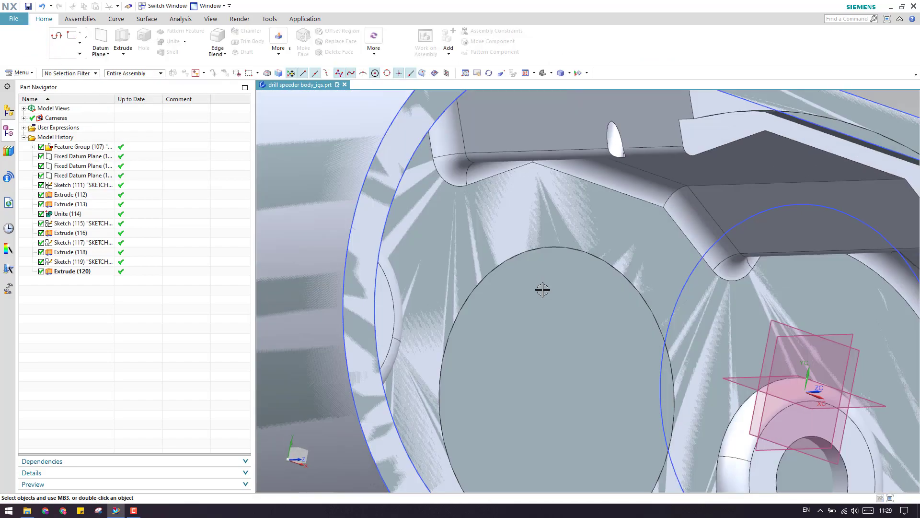
scroll(543, 290, "down", 5)
scroll(569, 329, "up", 3)
middle_click_drag(541, 309, 542, 312)
scroll(536, 314, "up", 4)
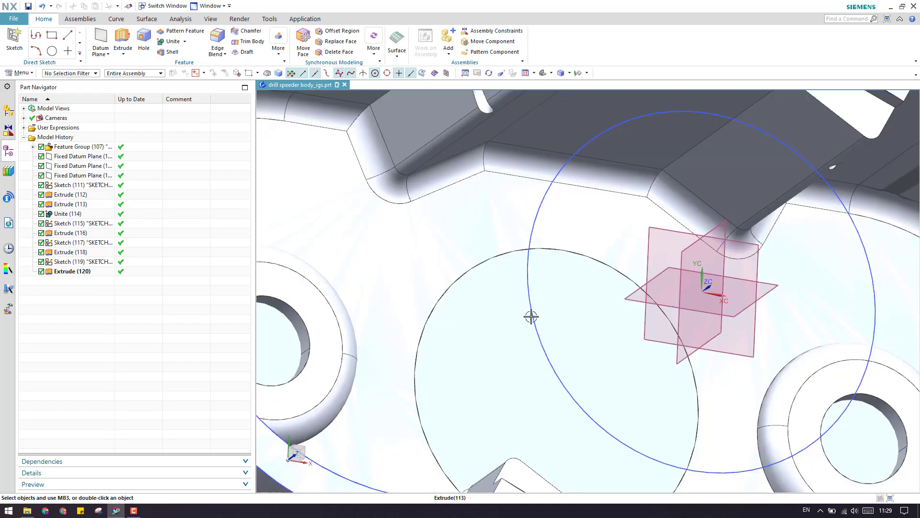
scroll(531, 317, "down", 5)
scroll(530, 309, "up", 6)
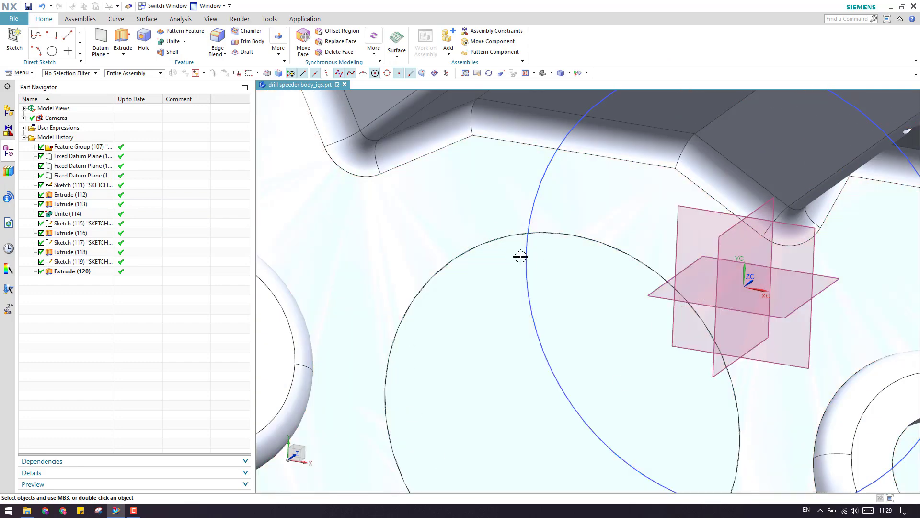
scroll(521, 257, "down", 5)
middle_click_drag(521, 257, 554, 341)
scroll(574, 317, "up", 5)
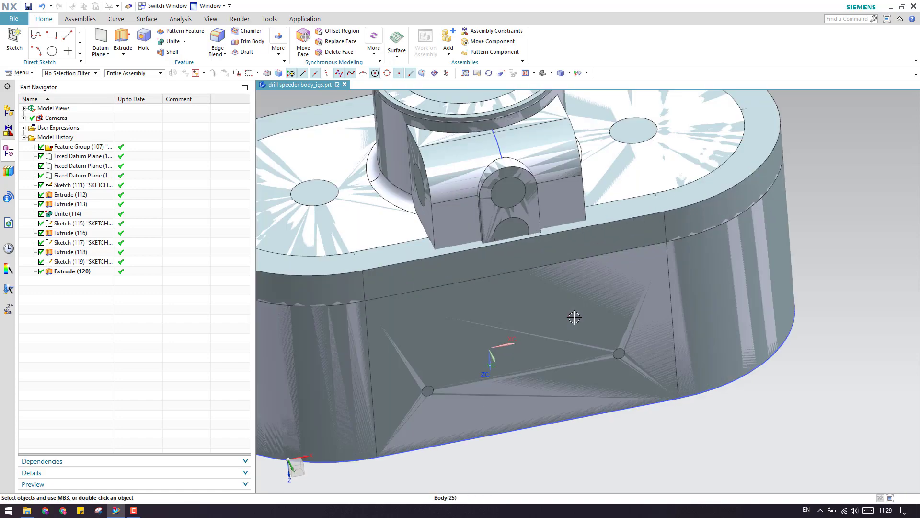
scroll(574, 318, "down", 5)
middle_click_drag(518, 308, 489, 219)
scroll(585, 263, "up", 5)
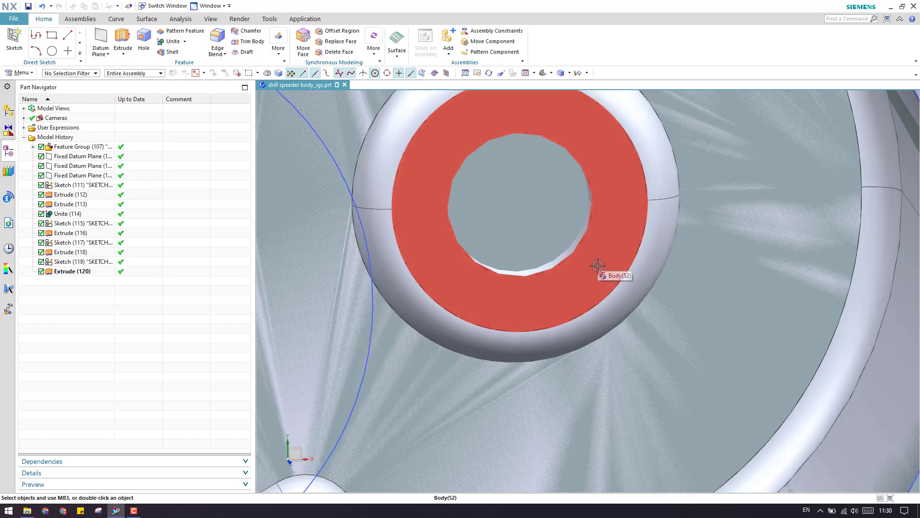
scroll(599, 267, "down", 3)
scroll(599, 266, "up", 2)
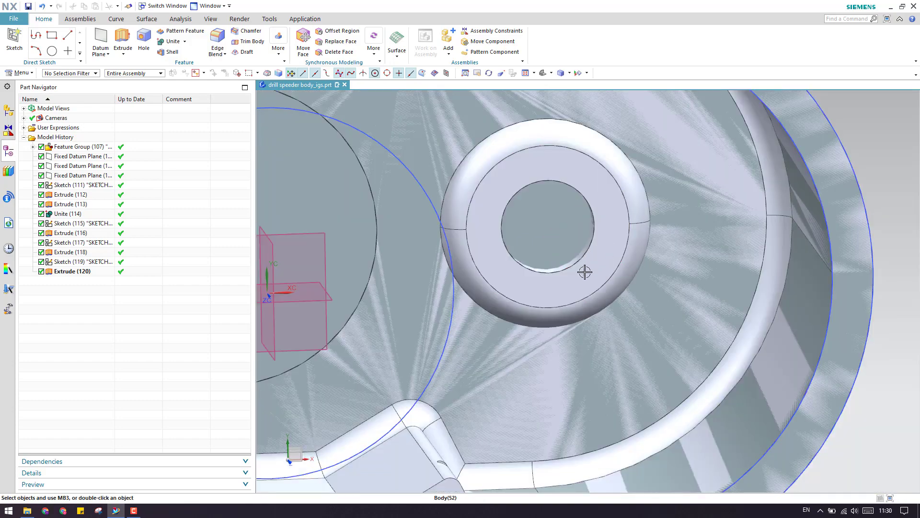
scroll(586, 263, "down", 1)
middle_click_drag(586, 282, 589, 263)
scroll(590, 263, "down", 3)
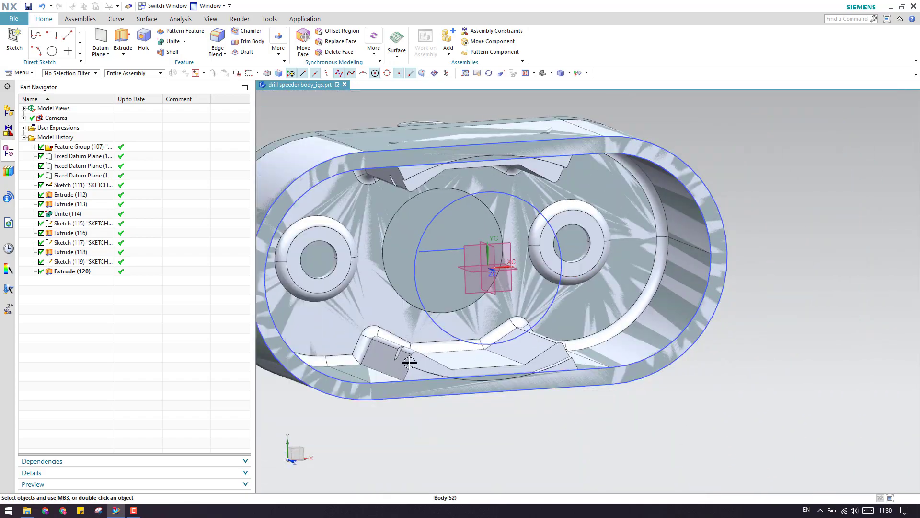
scroll(409, 361, "up", 3)
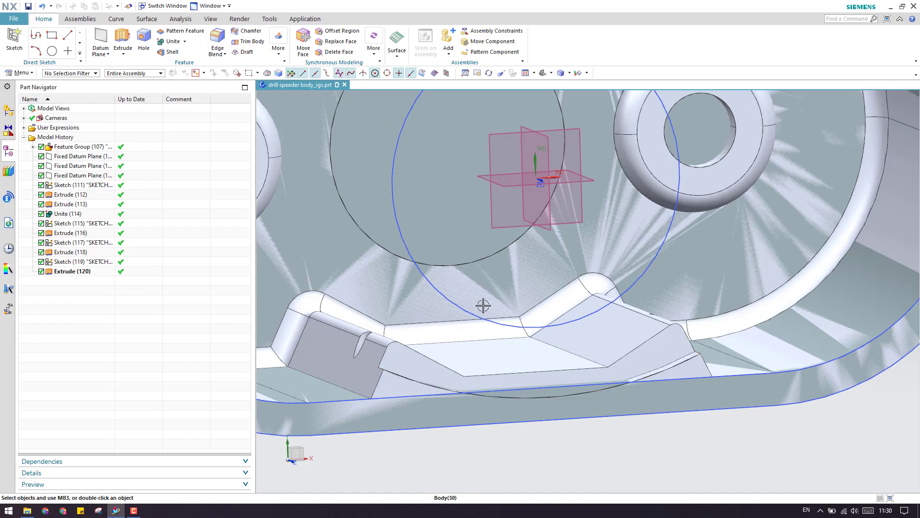
scroll(484, 306, "down", 5)
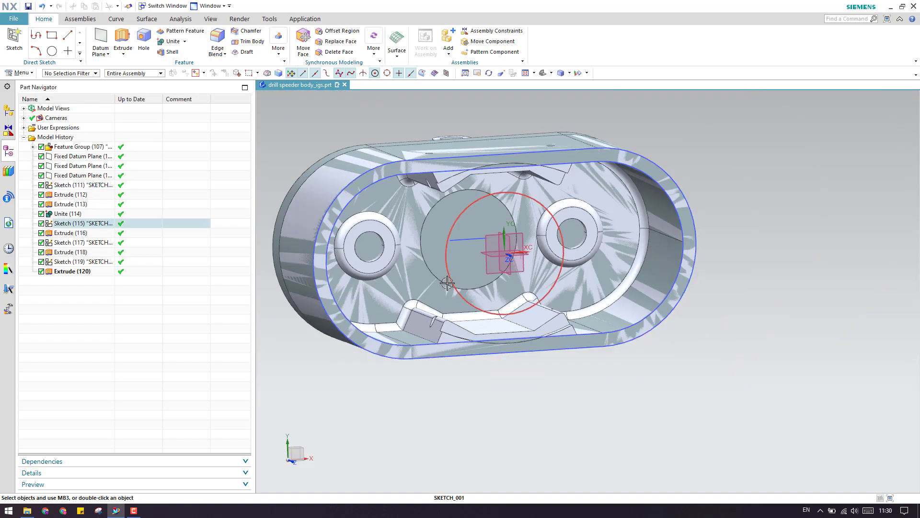
middle_click_drag(447, 283, 797, 281)
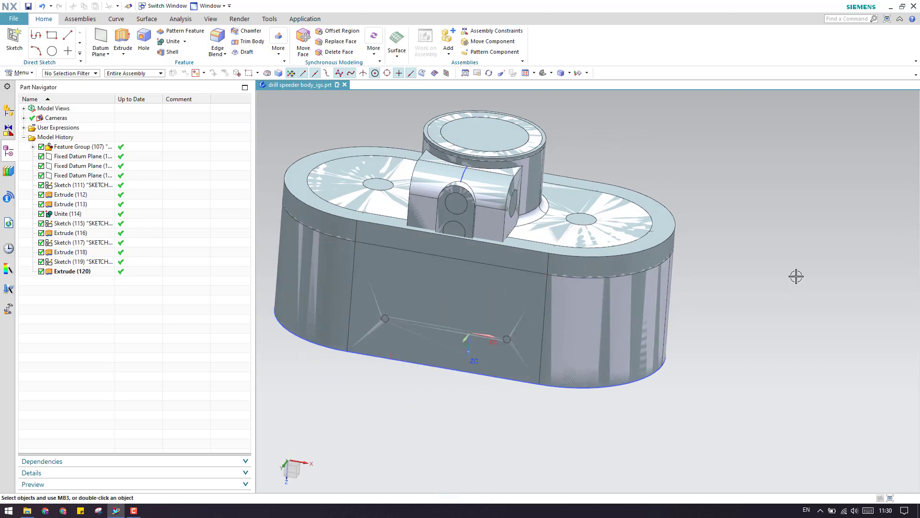